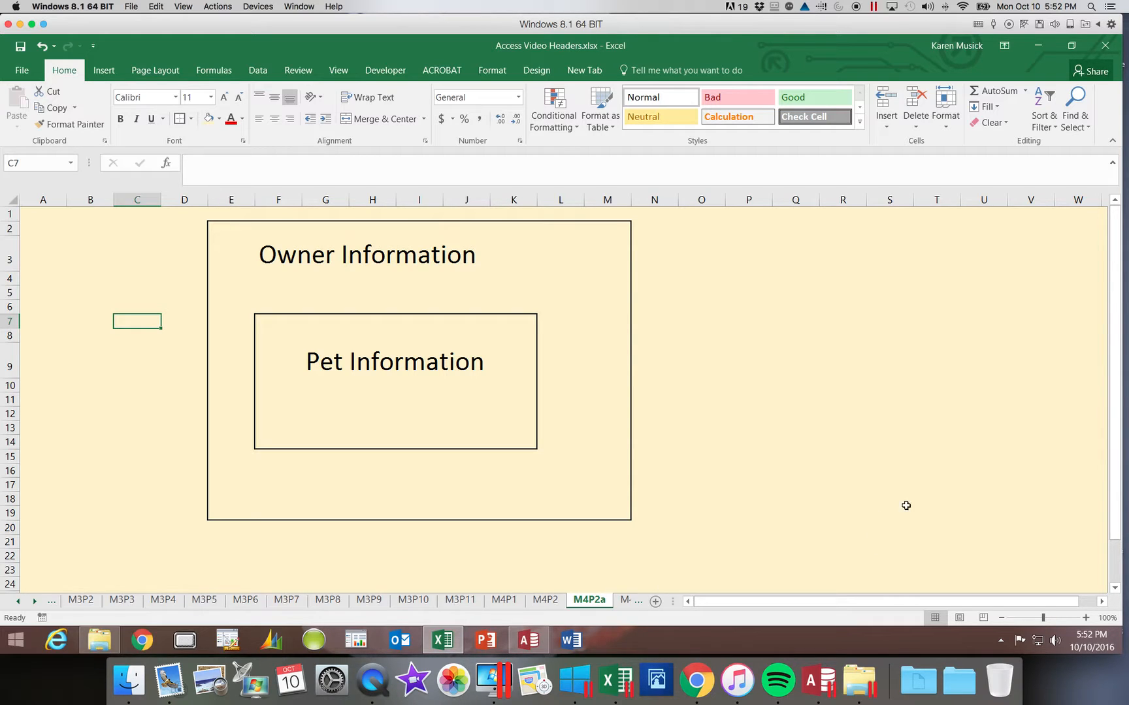
Step: Switch to the Riverview database in Access and review the relationships between its tables, closing the relationship view when done
{"action": "left_click", "coordinate": [1038, 46]}
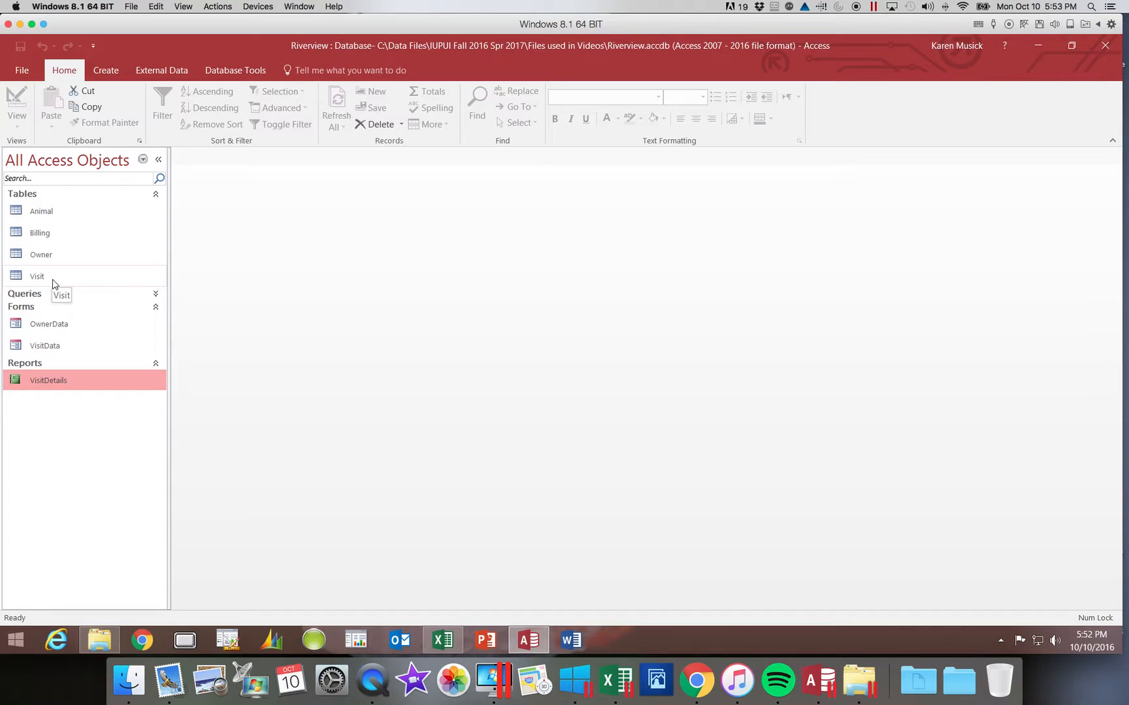
{"action": "left_click", "coordinate": [249, 73]}
{"action": "left_click", "coordinate": [167, 111]}
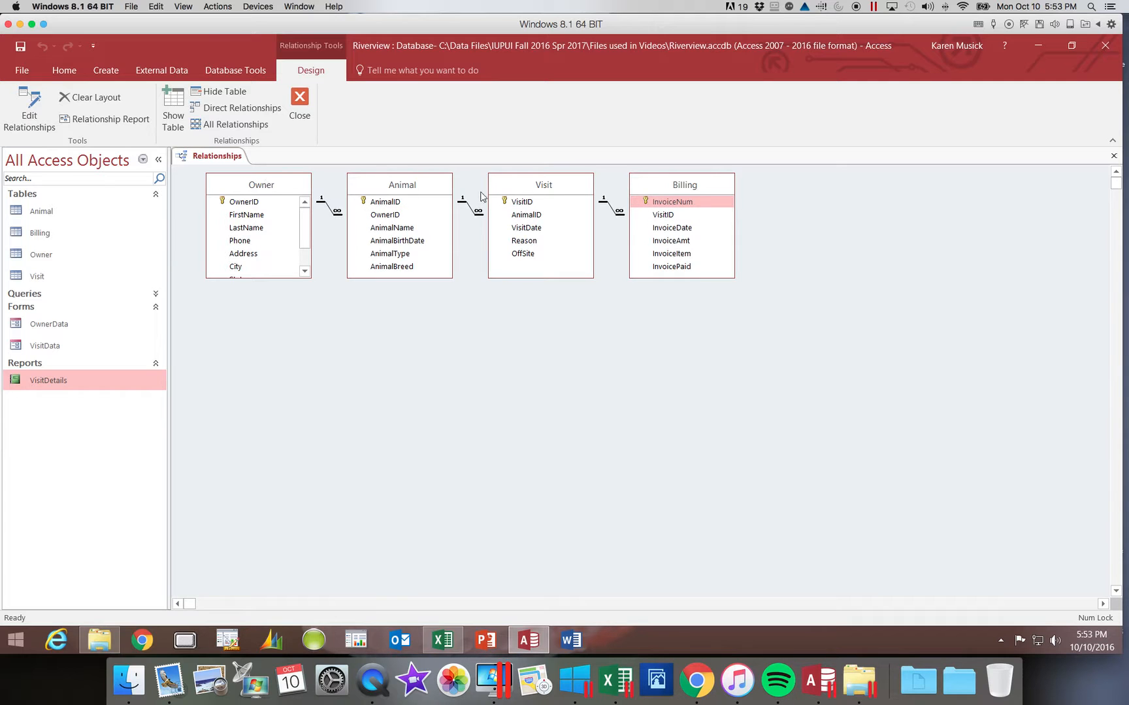
{"action": "left_click", "coordinate": [305, 103]}
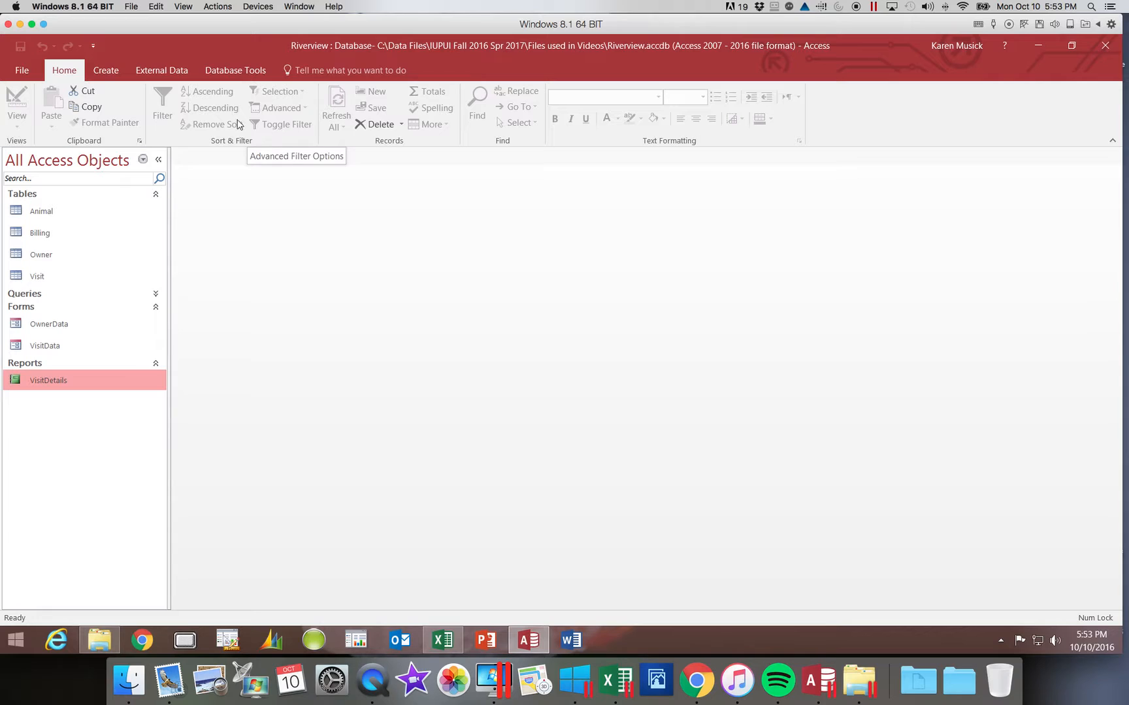
Step: Start the Form Wizard to create a new form
{"action": "left_click", "coordinate": [107, 74]}
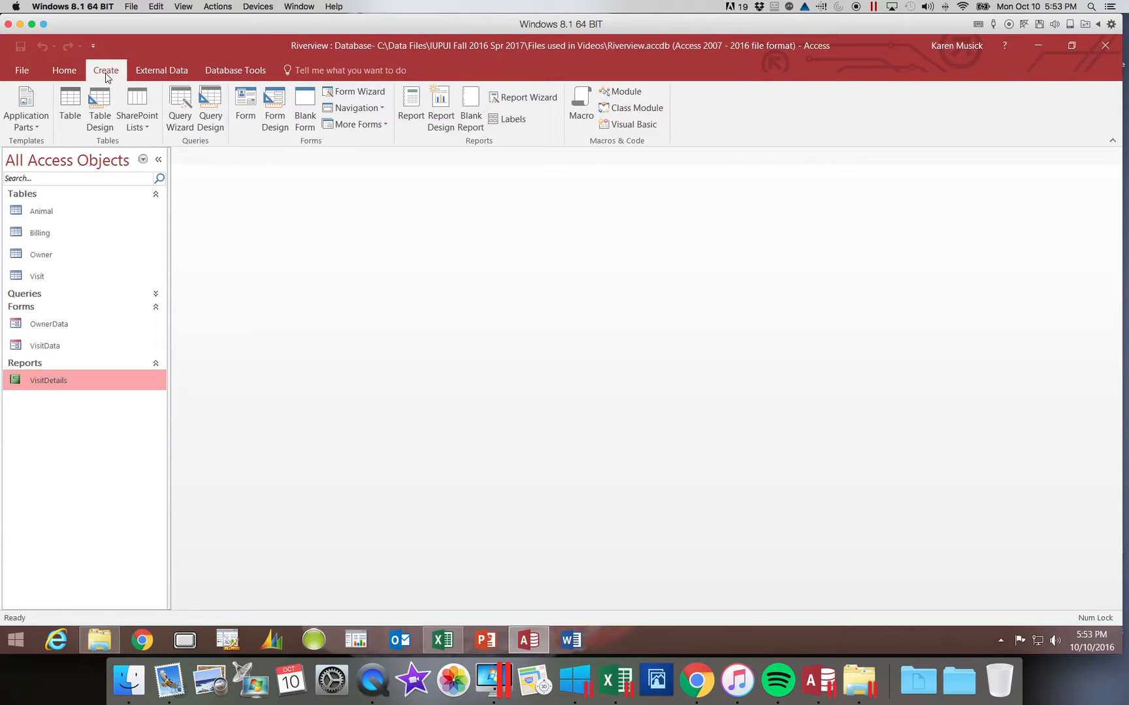
{"action": "left_click", "coordinate": [353, 95]}
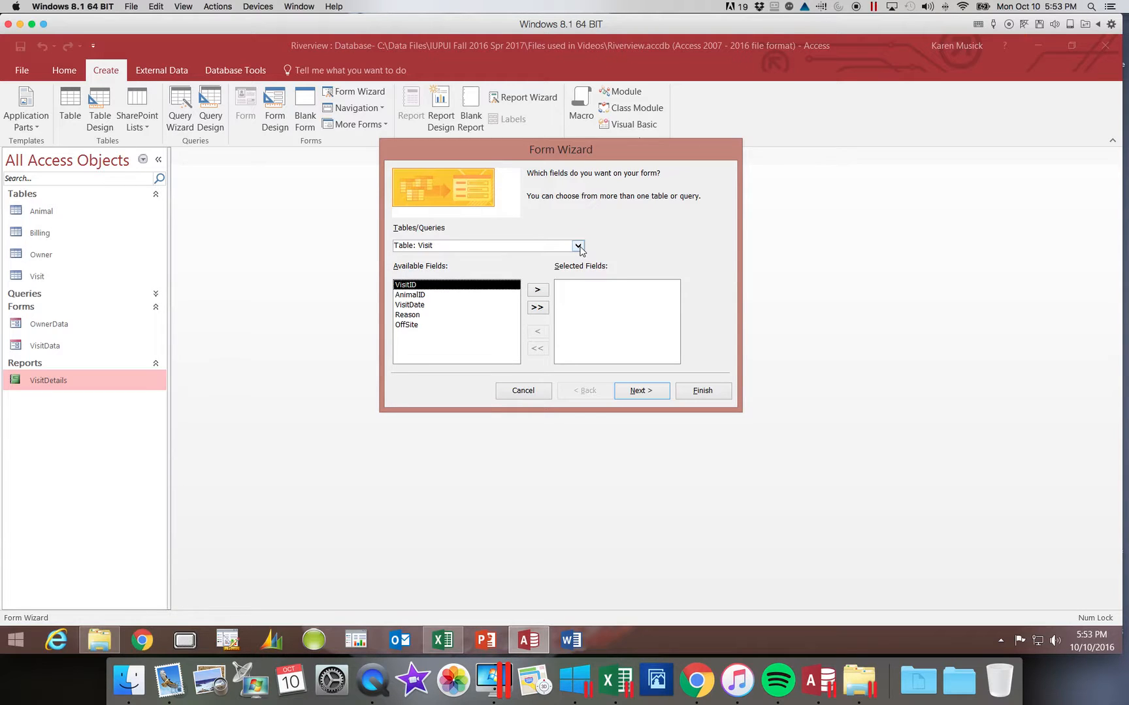
Step: Check the sketch of owner information containing pet information in Excel, and return to the Form Wizard in Access
{"action": "left_click", "coordinate": [442, 649]}
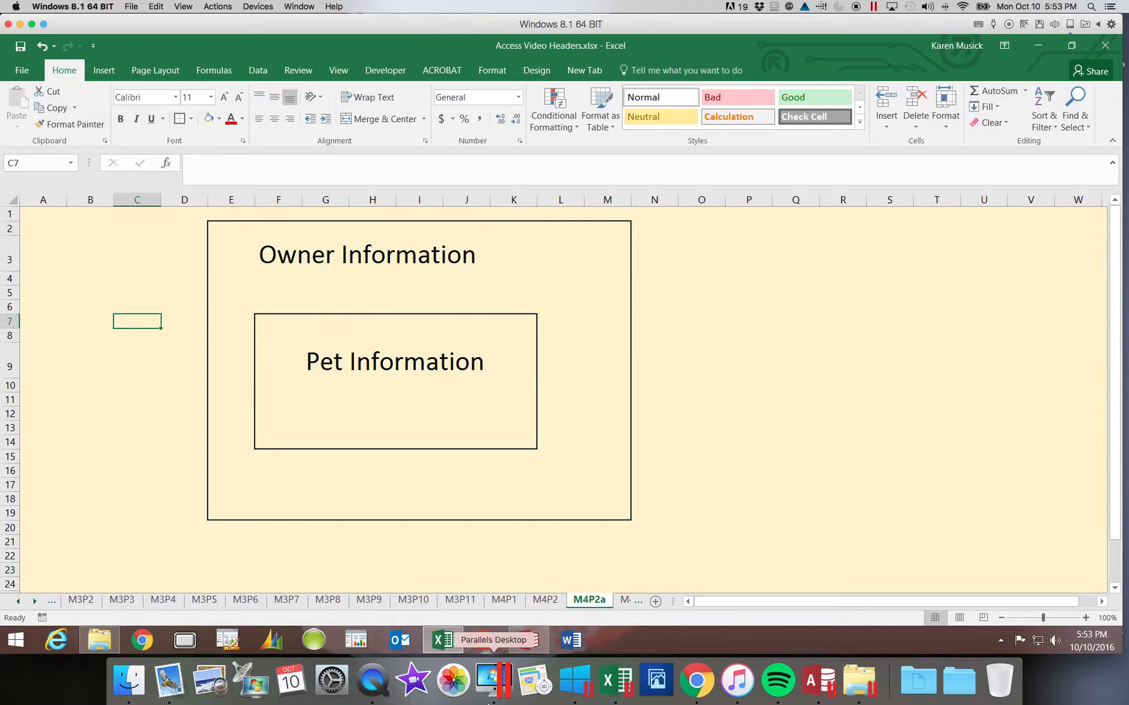
{"action": "left_click", "coordinate": [485, 646]}
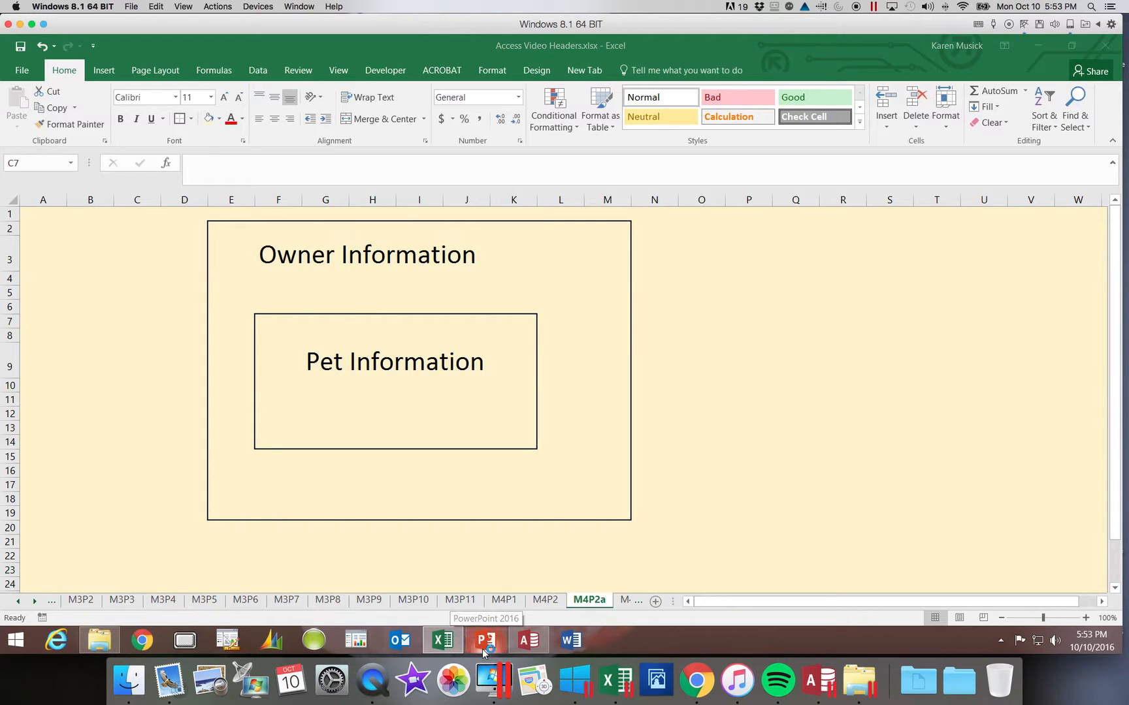
{"action": "left_click", "coordinate": [517, 645]}
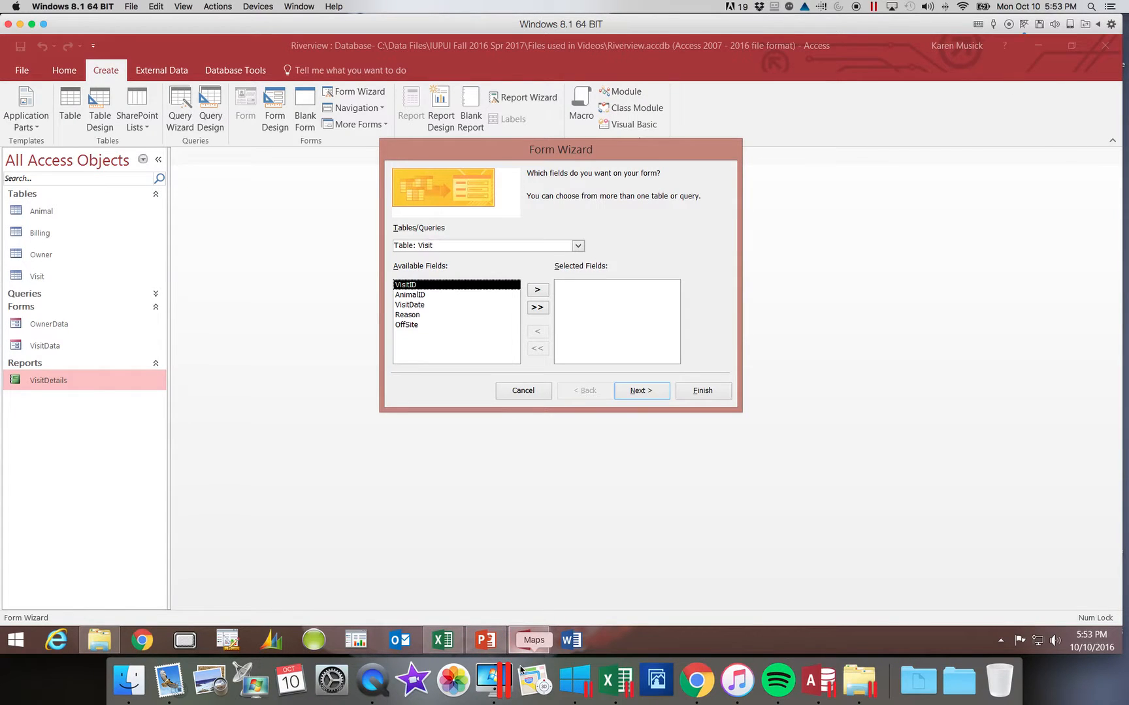
{"action": "mouse_move", "coordinate": [521, 647]}
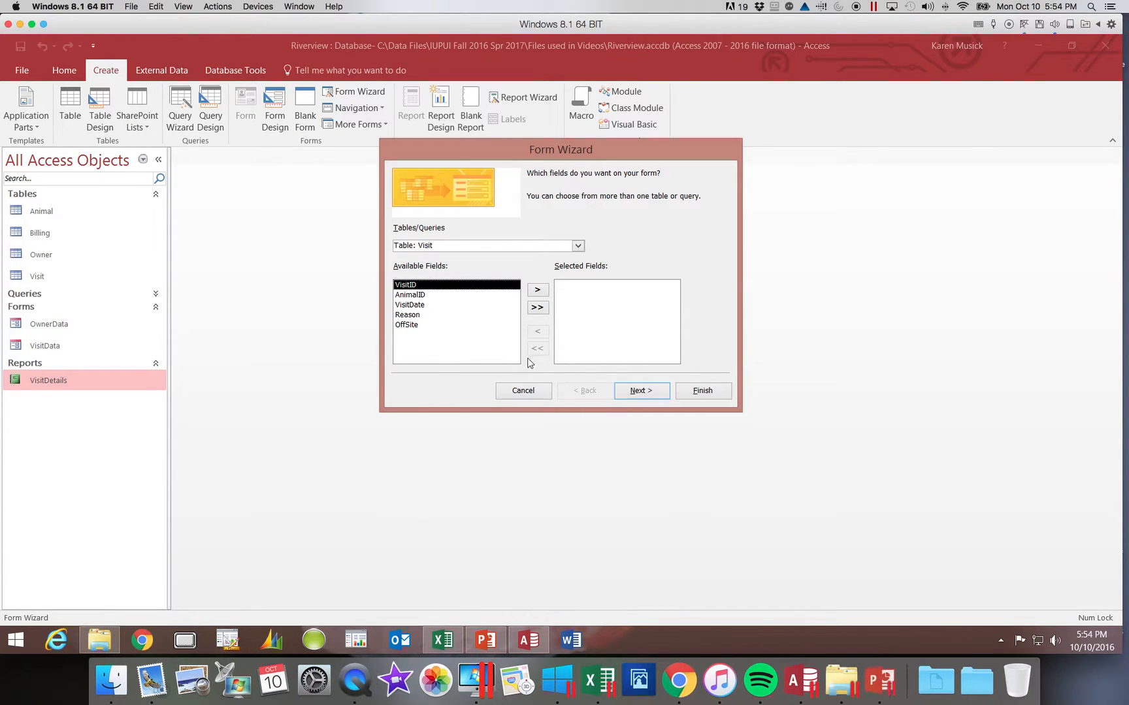
Step: Choose the Owner table as the source and add its OwnerID, FirstName, LastName, Phone and Email fields to the form
{"action": "left_click", "coordinate": [578, 247]}
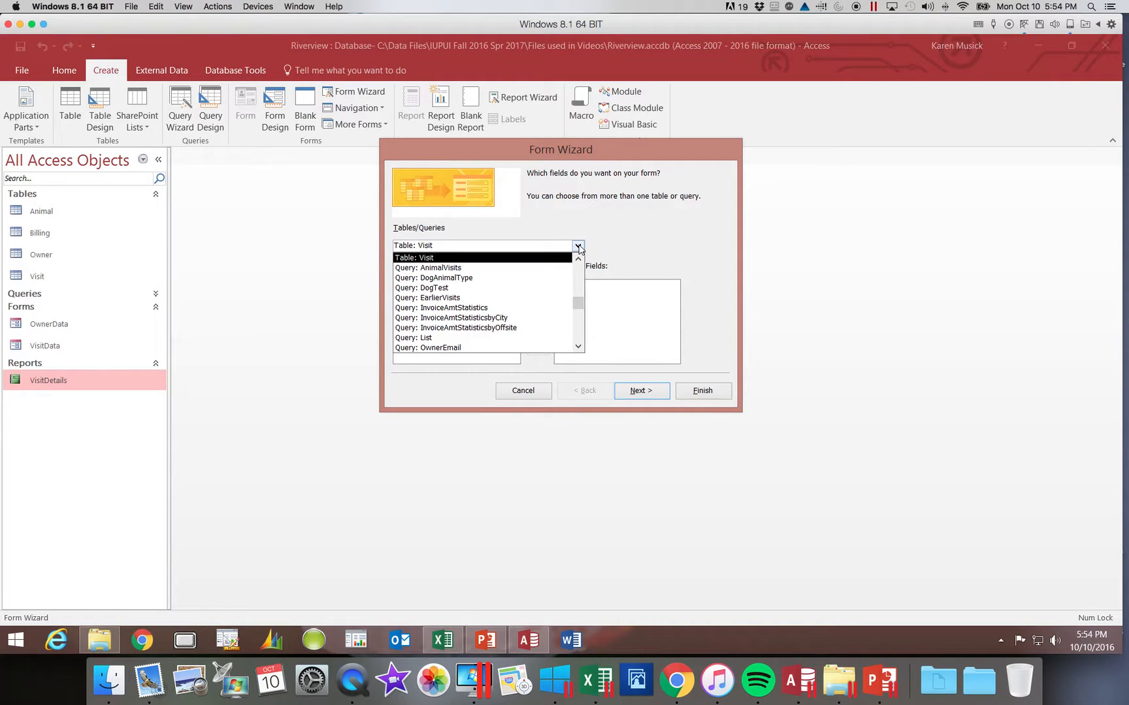
{"action": "left_click", "coordinate": [580, 273]}
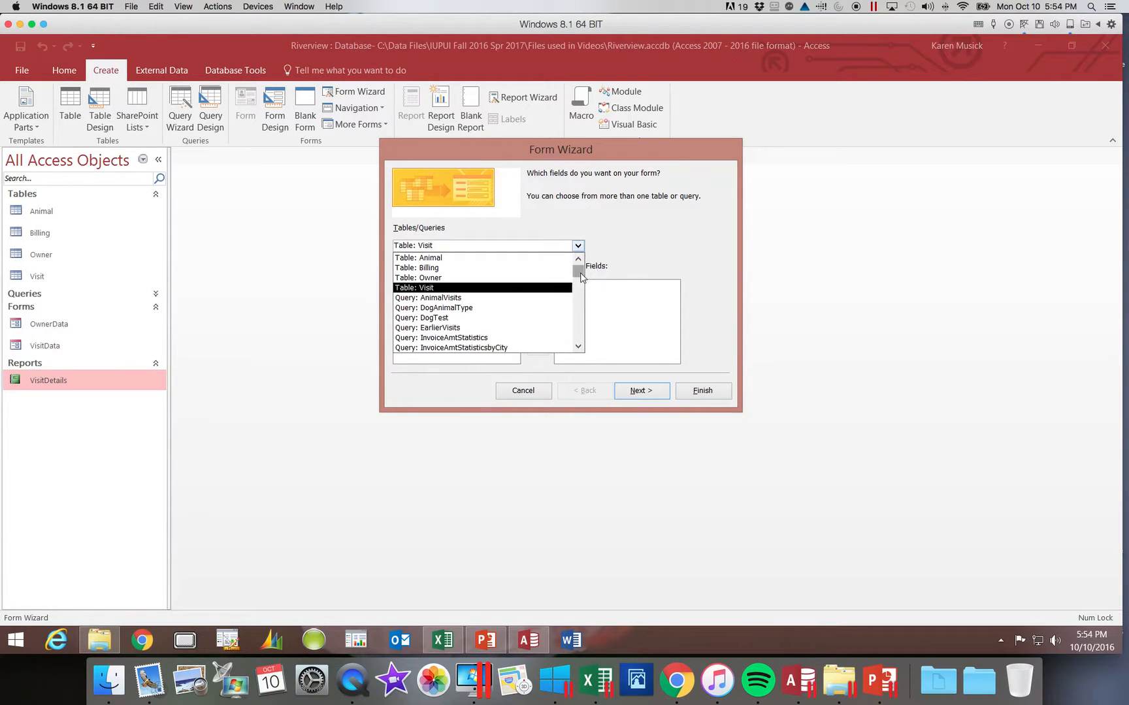
{"action": "left_click", "coordinate": [495, 278]}
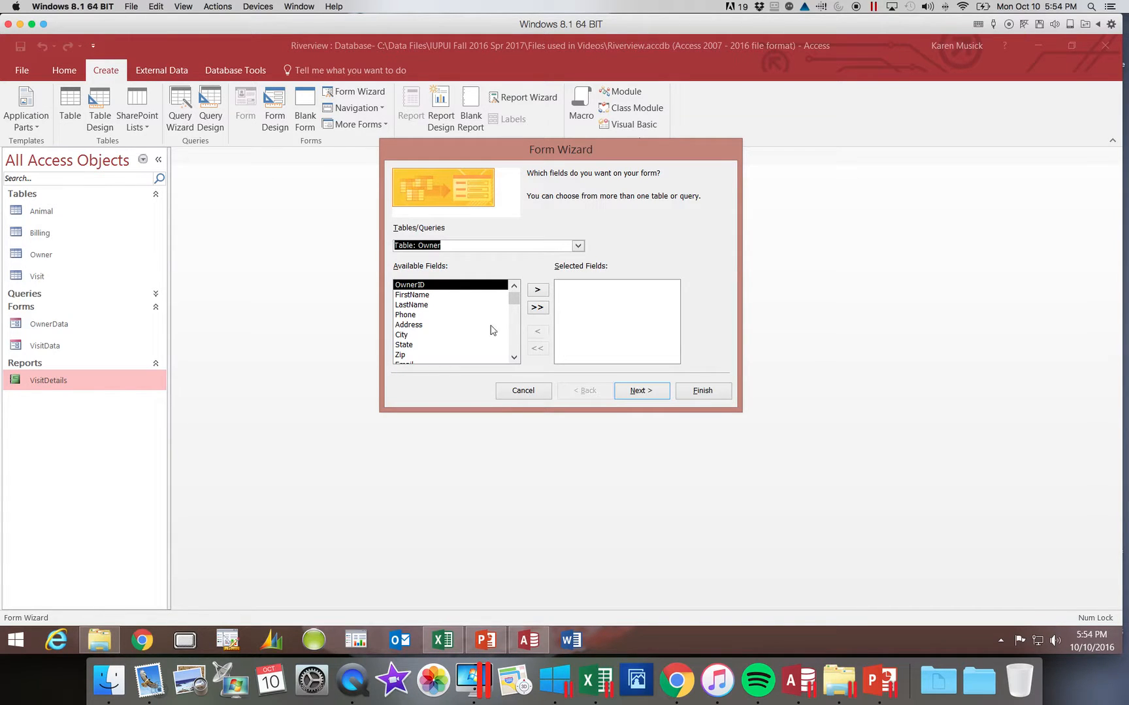
{"action": "left_click", "coordinate": [538, 290]}
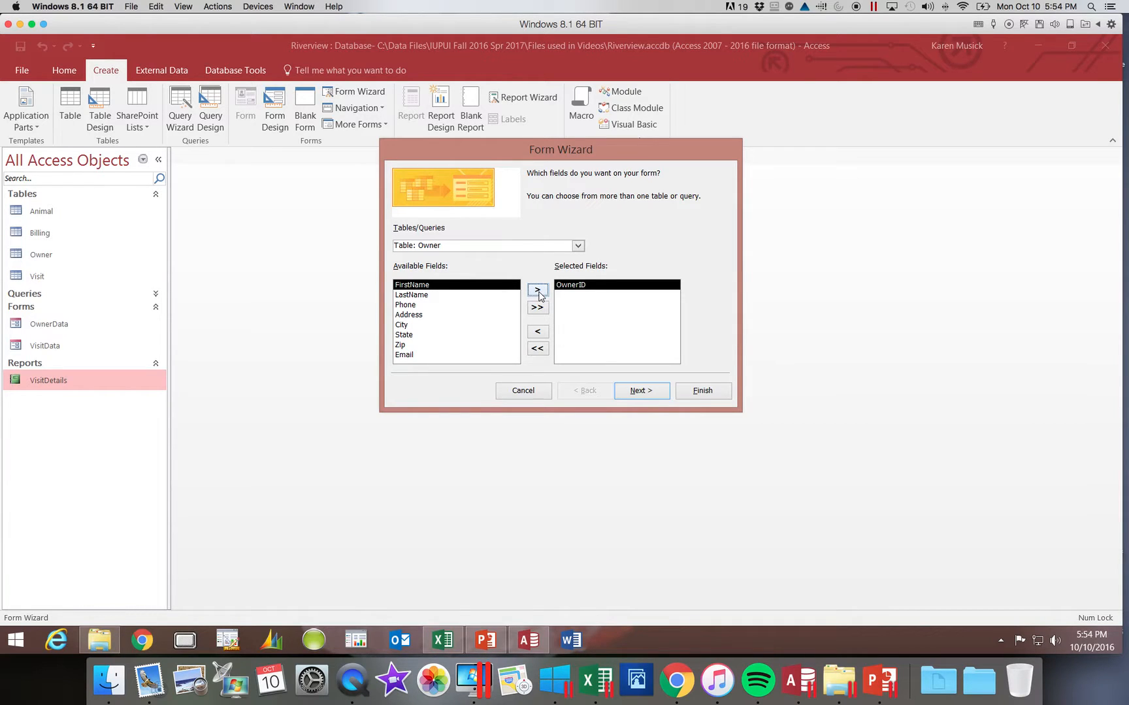
{"action": "left_click", "coordinate": [538, 291]}
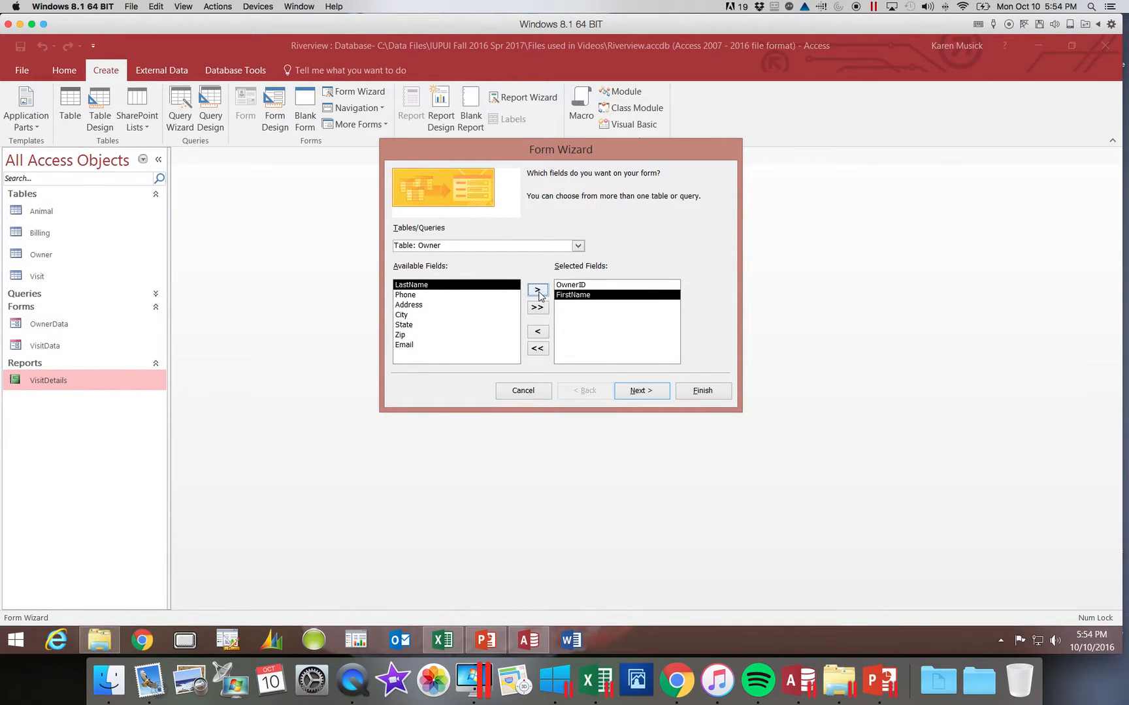
{"action": "left_click", "coordinate": [538, 290]}
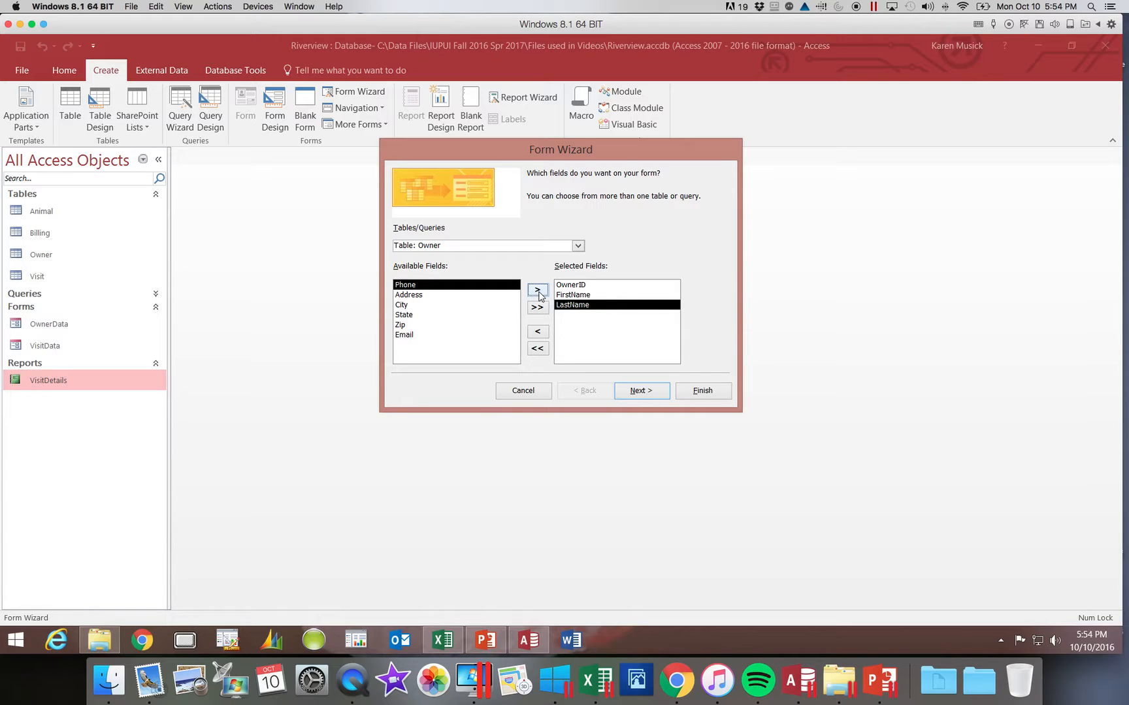
{"action": "left_click", "coordinate": [537, 291]}
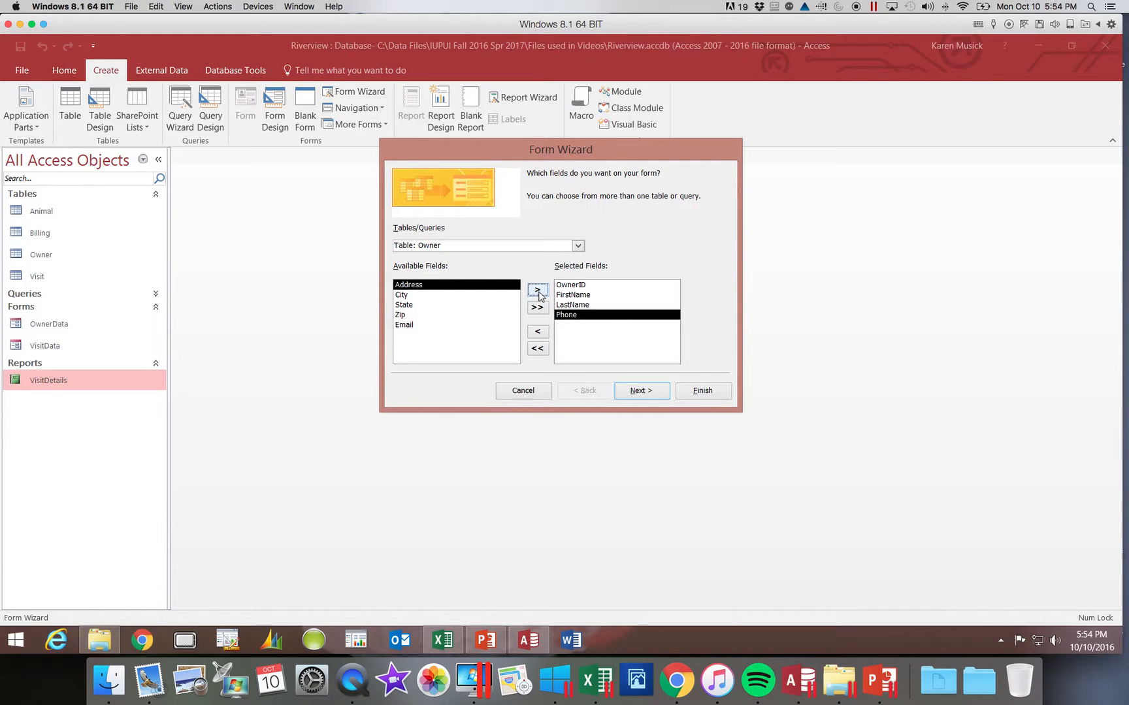
{"action": "left_click", "coordinate": [450, 326]}
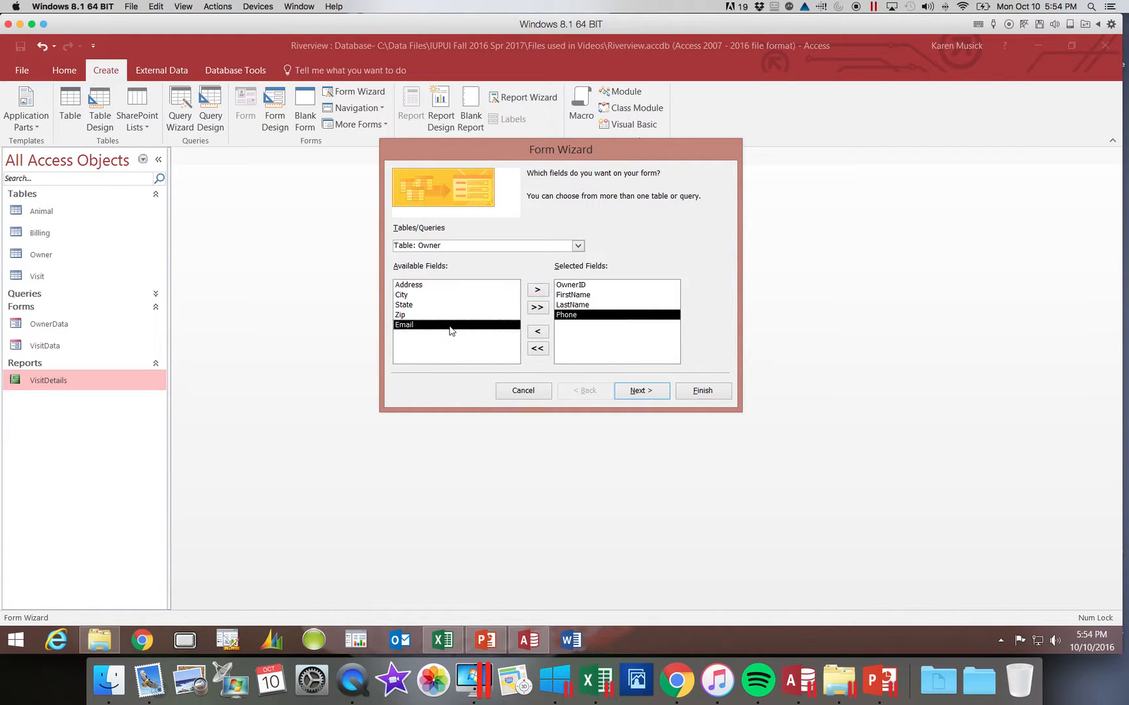
{"action": "left_click", "coordinate": [538, 291]}
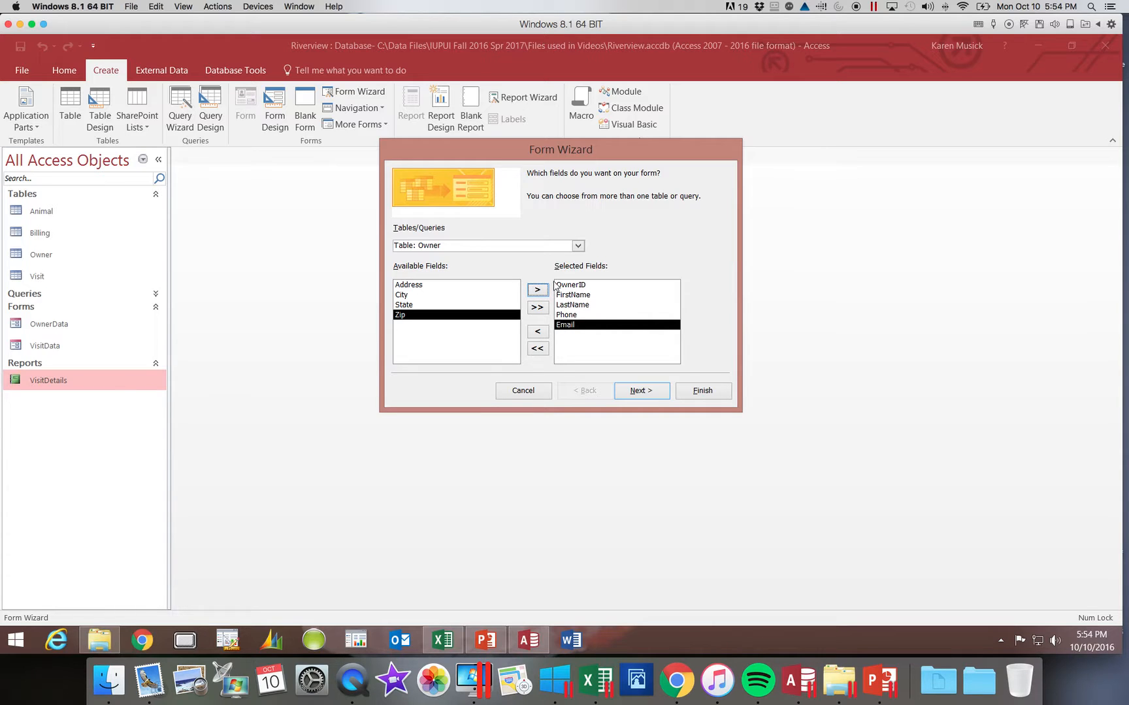
Step: Choose the Animal table as the second source and add all of its fields to the form
{"action": "left_click", "coordinate": [578, 246]}
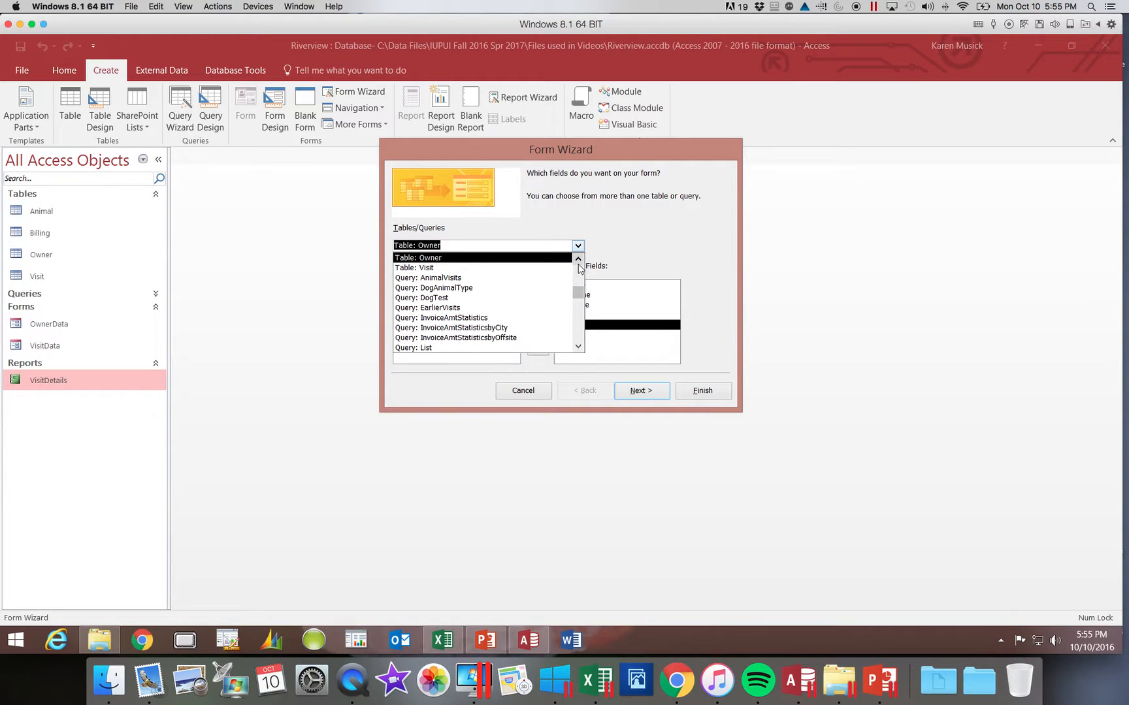
{"action": "left_click", "coordinate": [579, 276]}
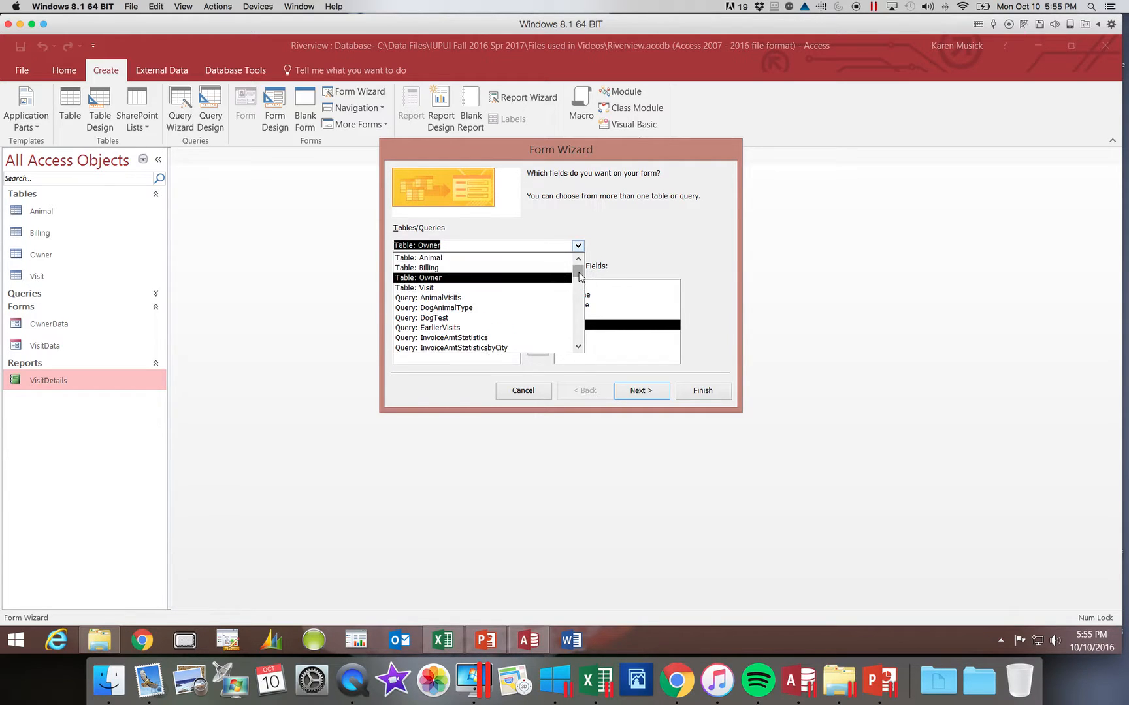
{"action": "left_click", "coordinate": [519, 258]}
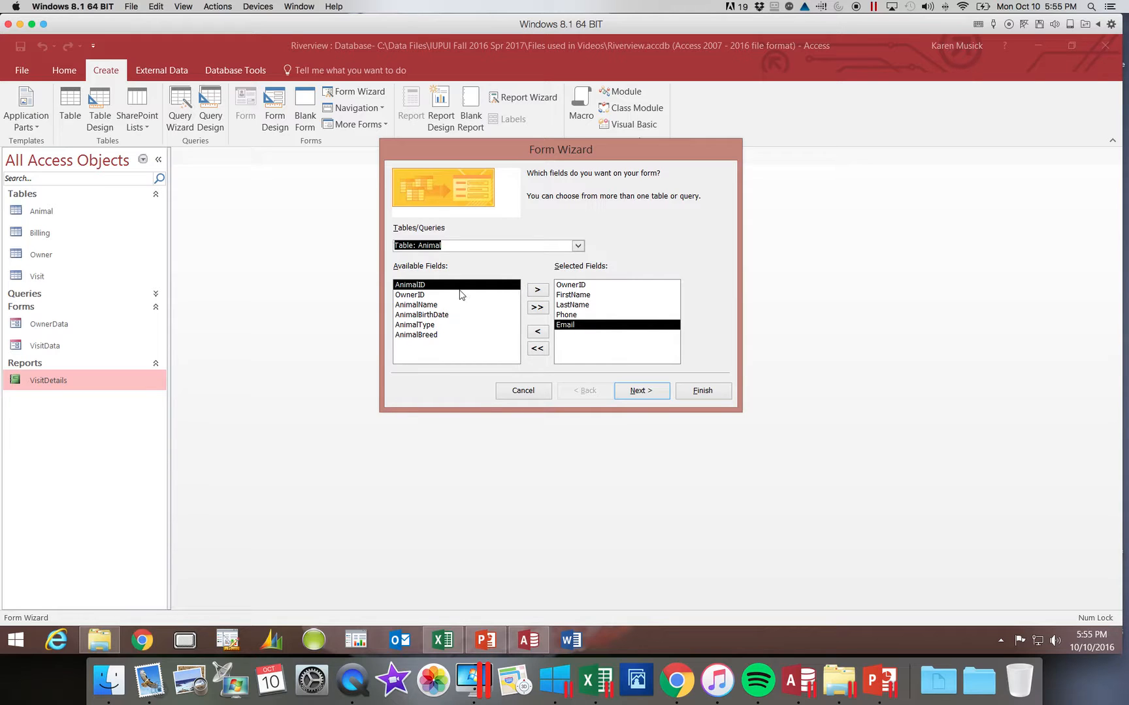
{"action": "left_click", "coordinate": [537, 308]}
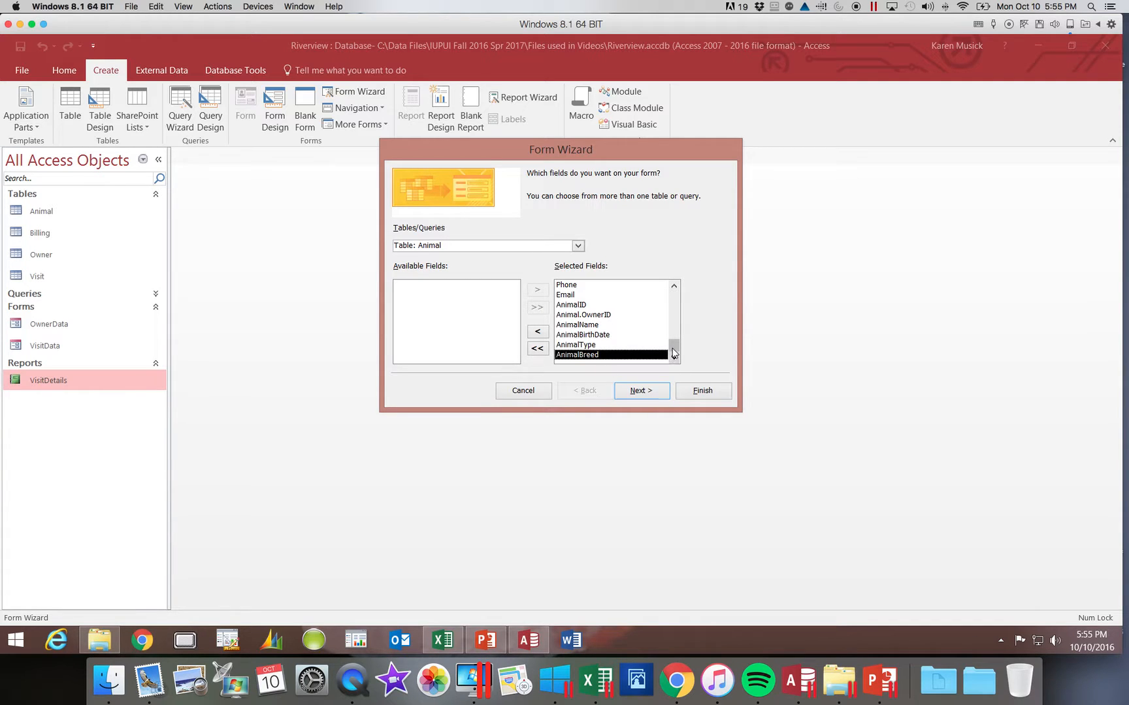
Step: Remove the duplicate Animal.OwnerID field from the selected fields
{"action": "left_click", "coordinate": [674, 286]}
{"action": "left_click", "coordinate": [677, 288]}
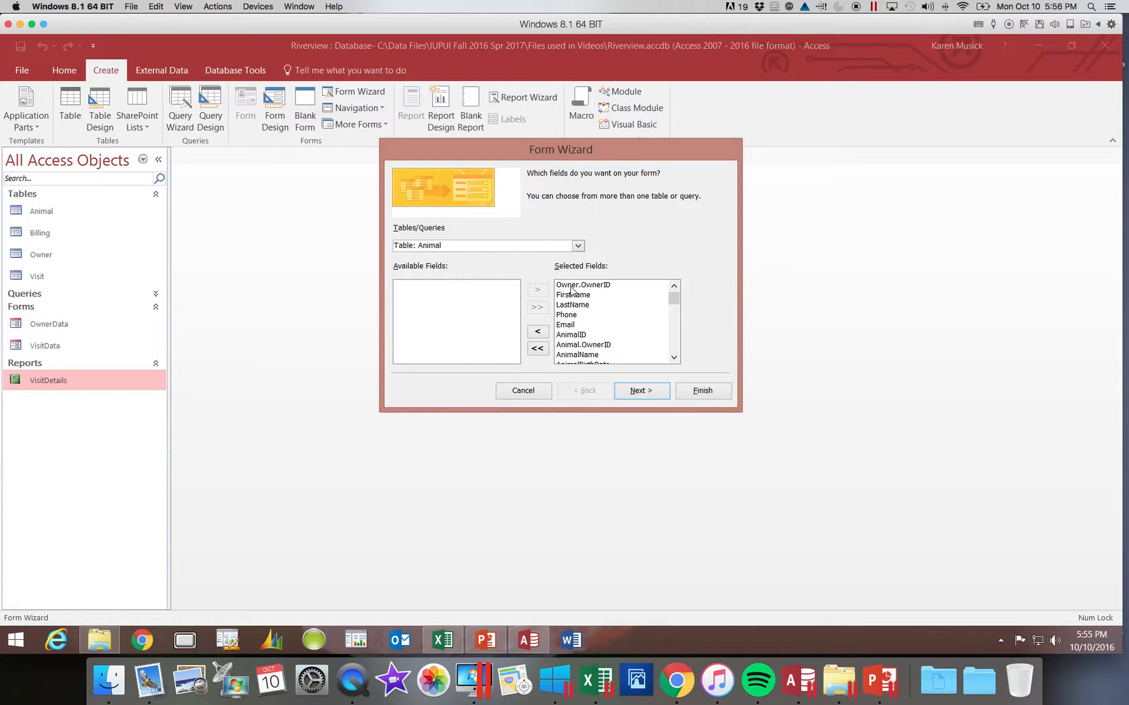
{"action": "left_click", "coordinate": [581, 348]}
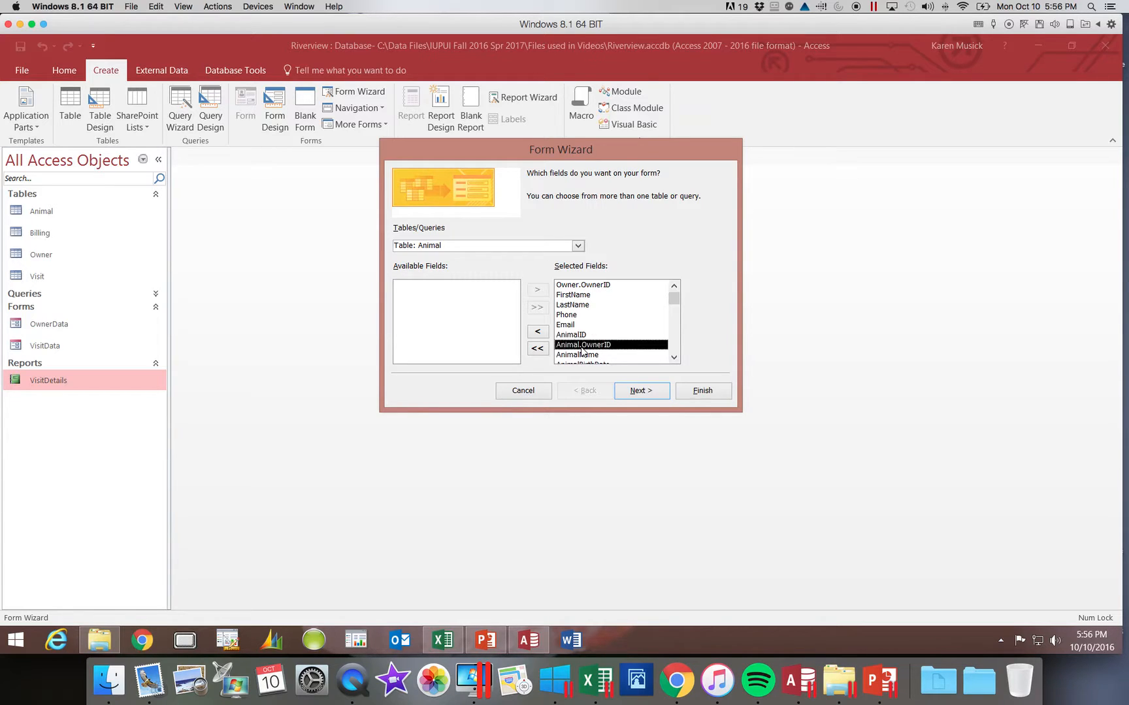
{"action": "left_click", "coordinate": [538, 333]}
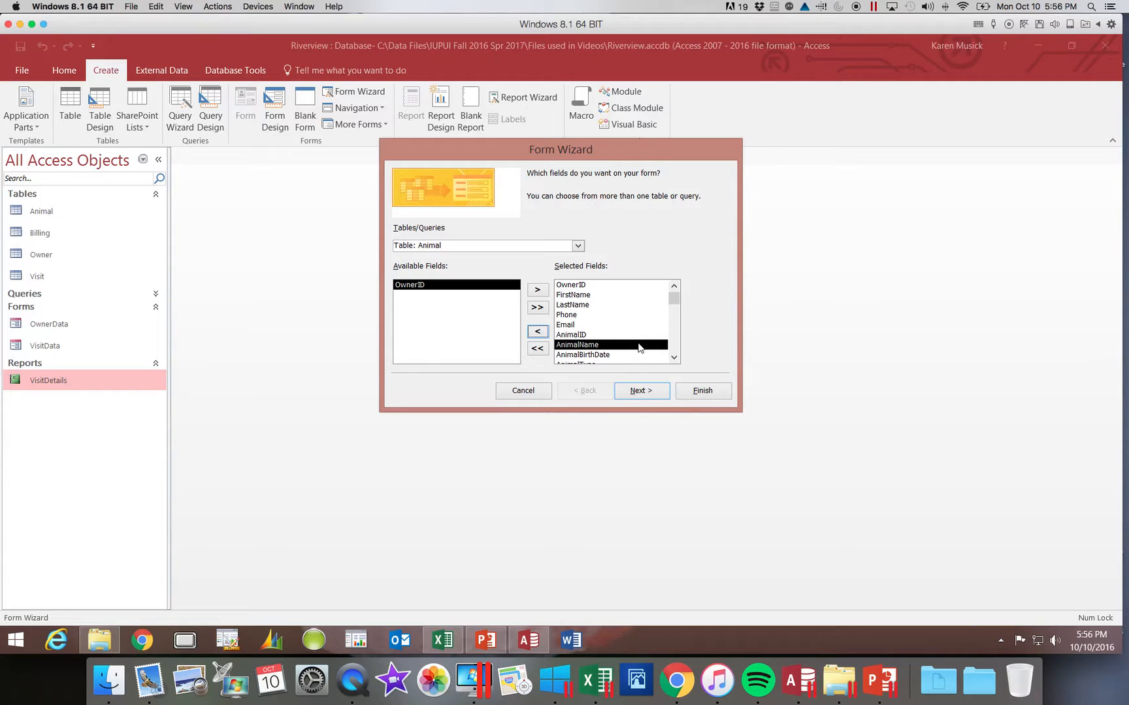
Step: Accept viewing the data by Owner as a form with subform, and use the Datasheet layout for the subform
{"action": "left_click", "coordinate": [644, 397]}
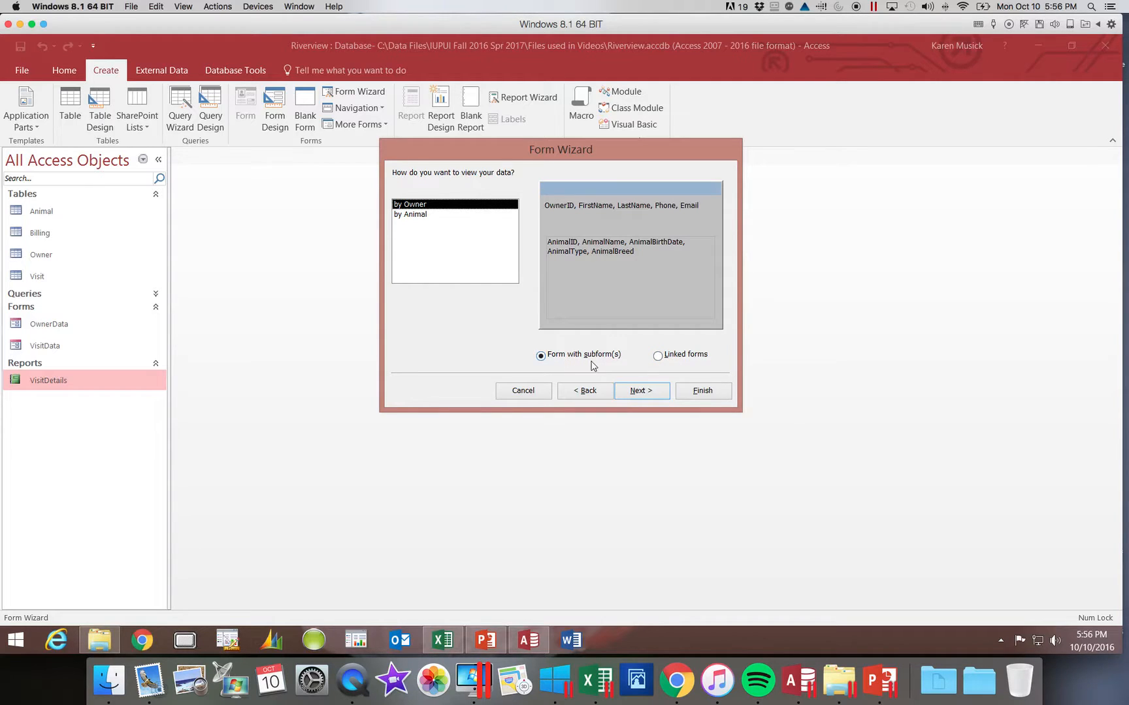
{"action": "left_click", "coordinate": [647, 396]}
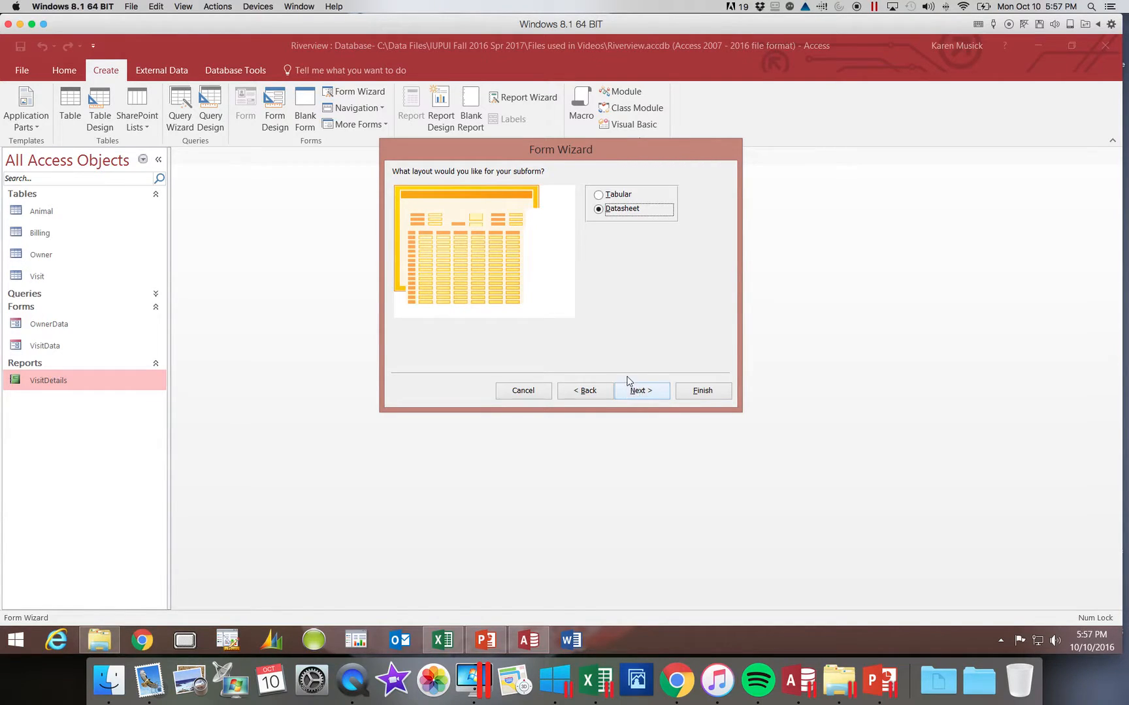
{"action": "left_click", "coordinate": [597, 196]}
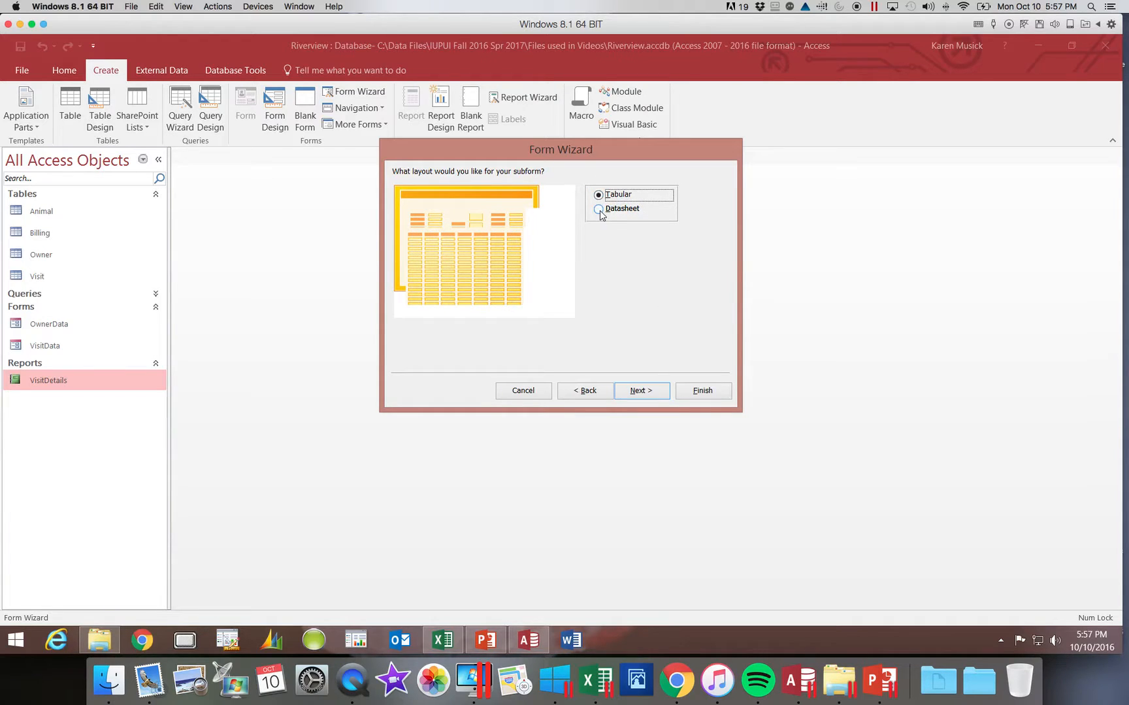
{"action": "left_click", "coordinate": [599, 211]}
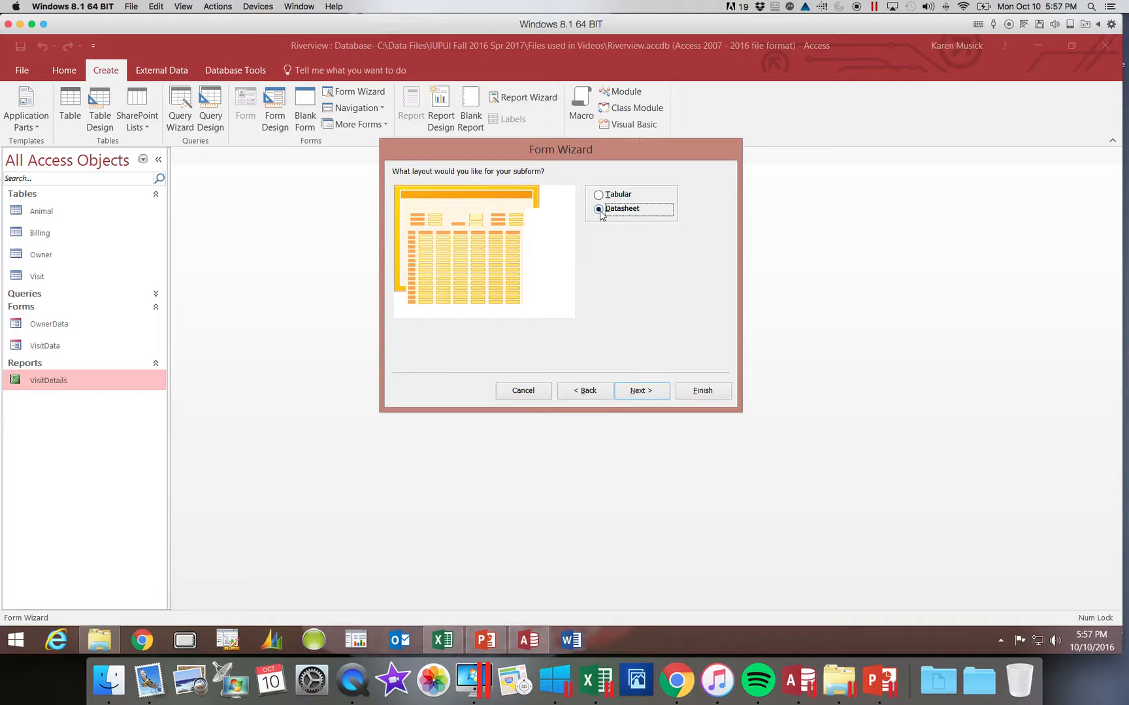
{"action": "left_click", "coordinate": [641, 391]}
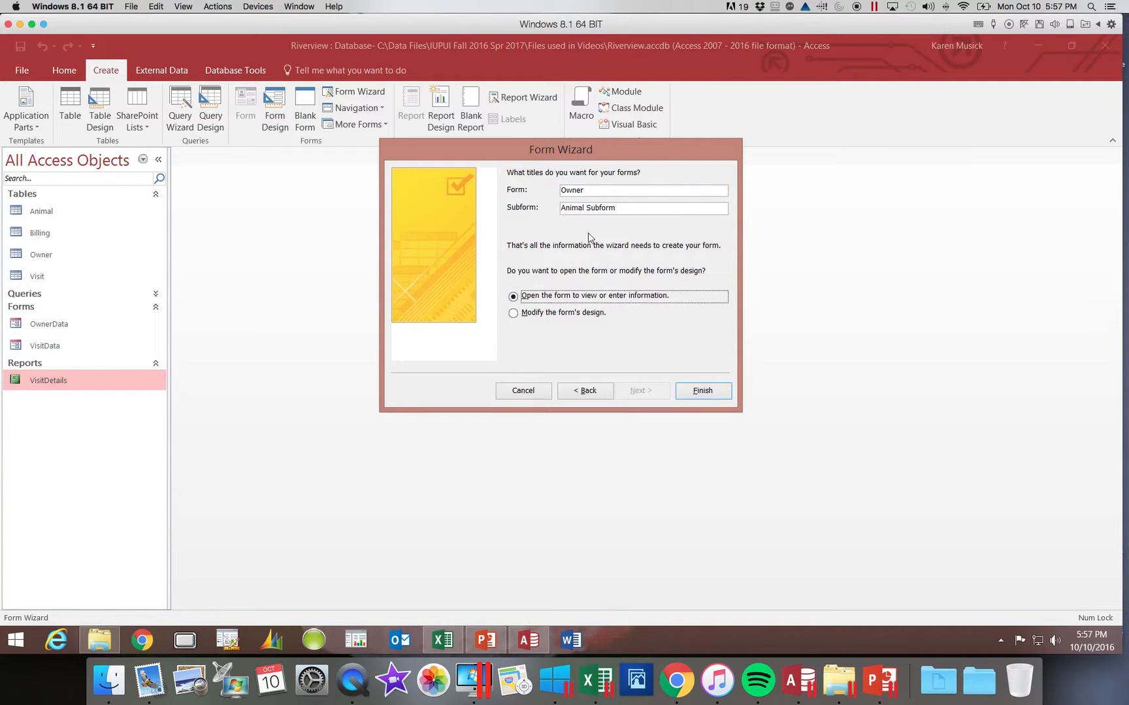
Step: Title the form OwnerAnimals and the subform AnimalSubform, and finish the wizard with the form opened for viewing
{"action": "left_click", "coordinate": [585, 190]}
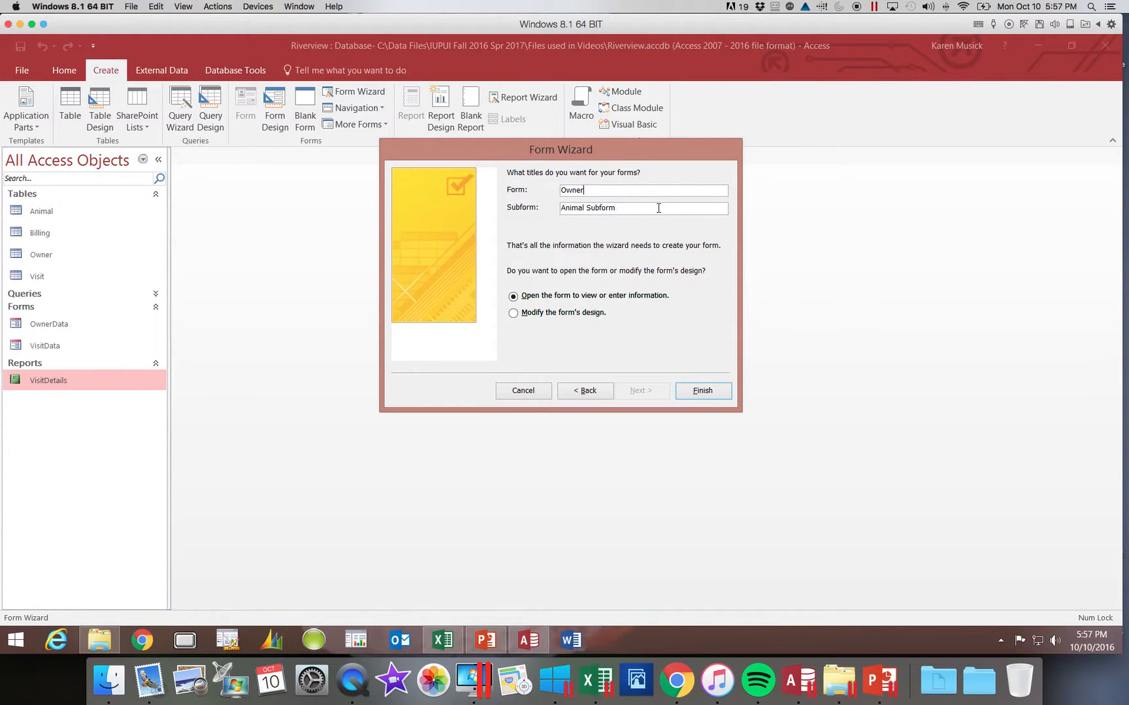
{"action": "type", "text": "Animals"}
{"action": "left_click_drag", "start_coordinate": [587, 209], "coordinate": [593, 209]}
{"action": "key", "text": "Left"}
{"action": "key", "text": "BackSpace"}
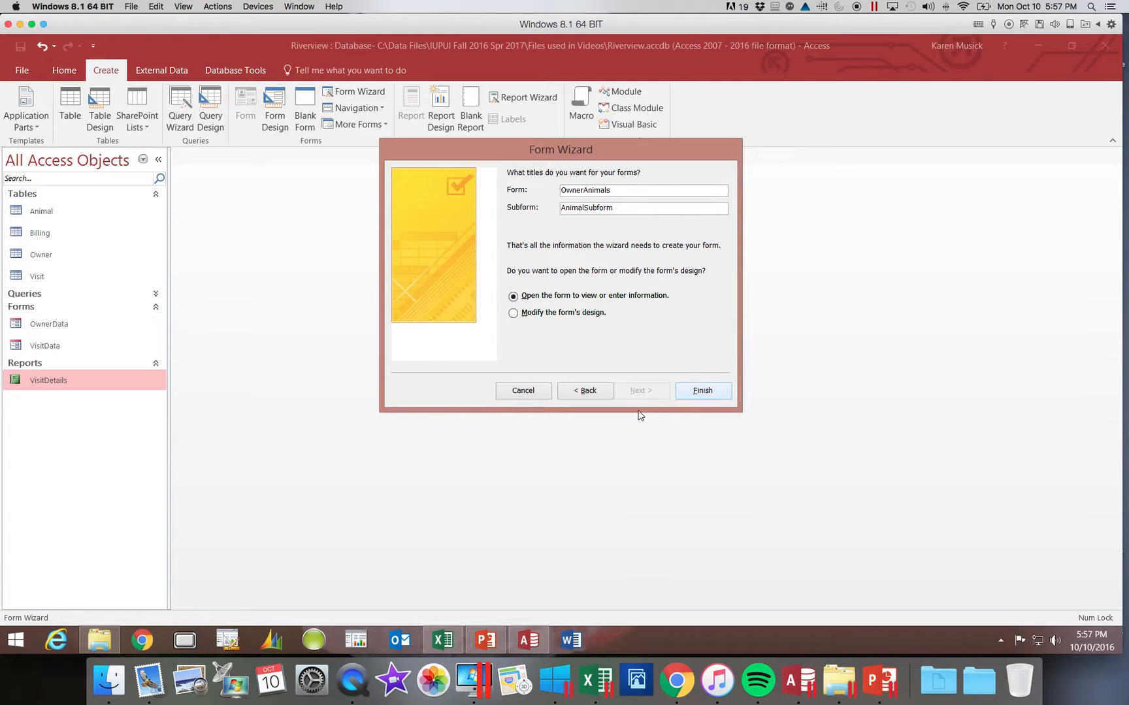
{"action": "left_click", "coordinate": [702, 391]}
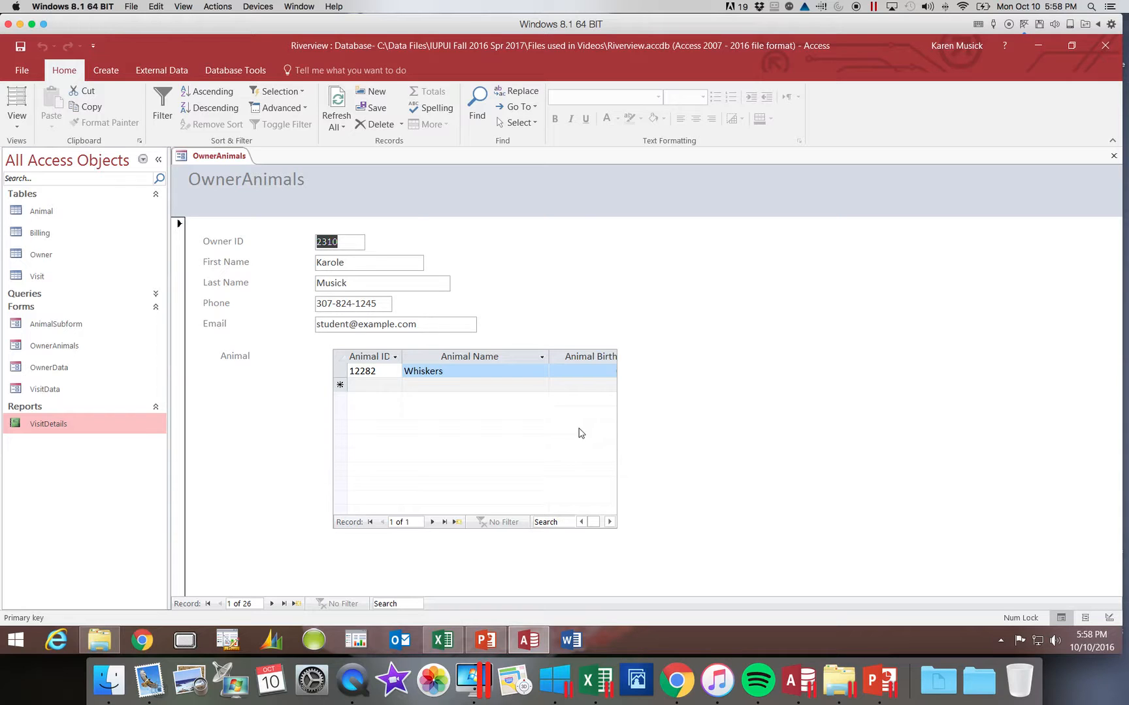
Step: Correct the owner's first name in the first record of the OwnerAnimals form by changing its ending to "en"
{"action": "left_click", "coordinate": [329, 265]}
{"action": "left_click_drag", "start_coordinate": [330, 265], "coordinate": [352, 265]}
{"action": "type", "text": "en"}
{"action": "key", "text": "Tab"}
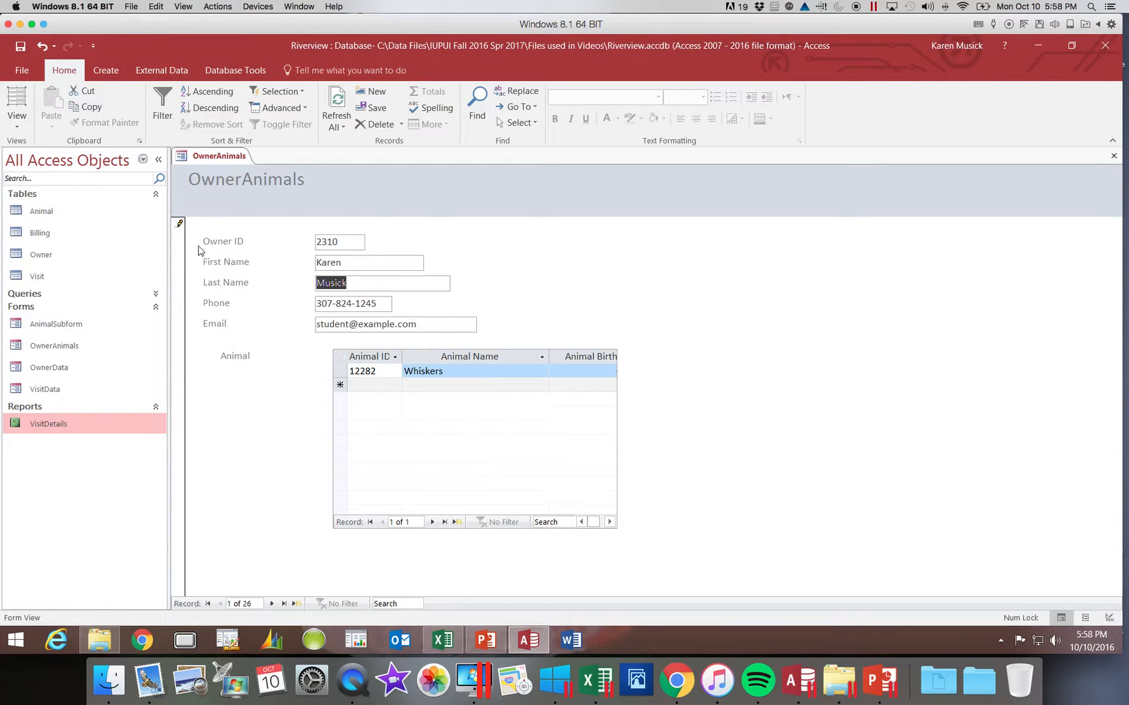
Step: Move past the remaining owner fields to the Animal Name field of the subform's first record, saving the owner record
{"action": "key", "text": "Tab"}
{"action": "key", "text": "Tab"}
{"action": "key", "text": "Tab"}
{"action": "key", "text": "Tab"}
{"action": "key", "text": "Tab"}
{"action": "key", "text": "Tab"}
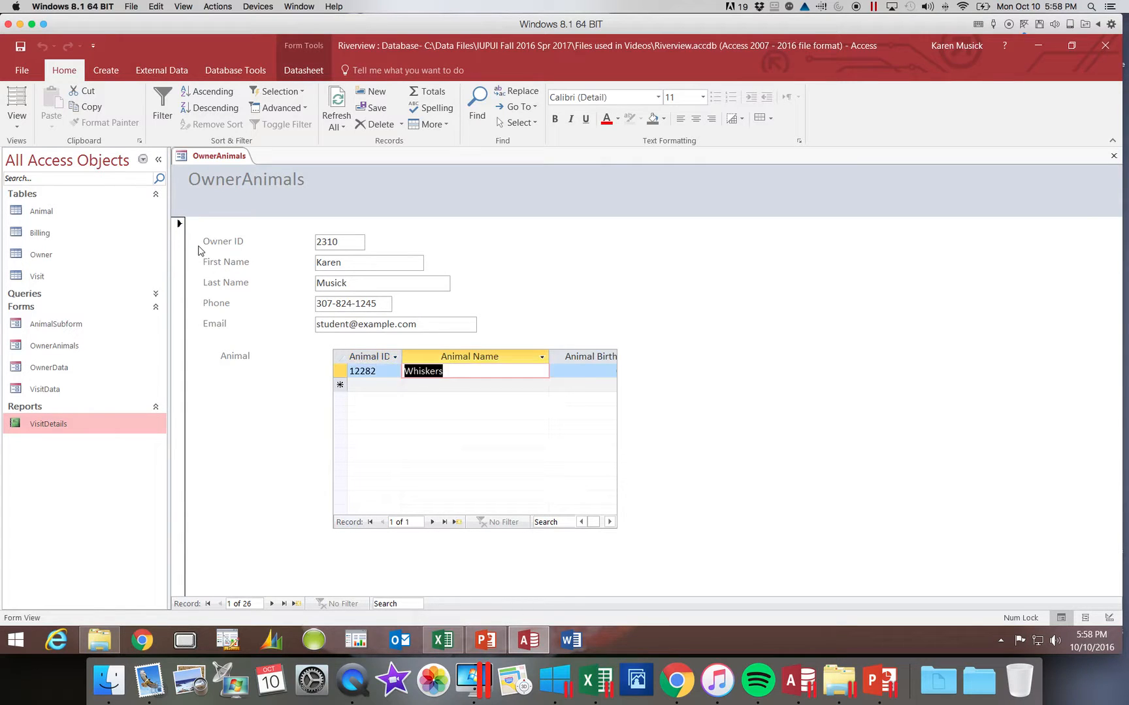
Step: Step through the animal subform's fields into its blank new row, and return to the first owner record
{"action": "key", "text": "Tab"}
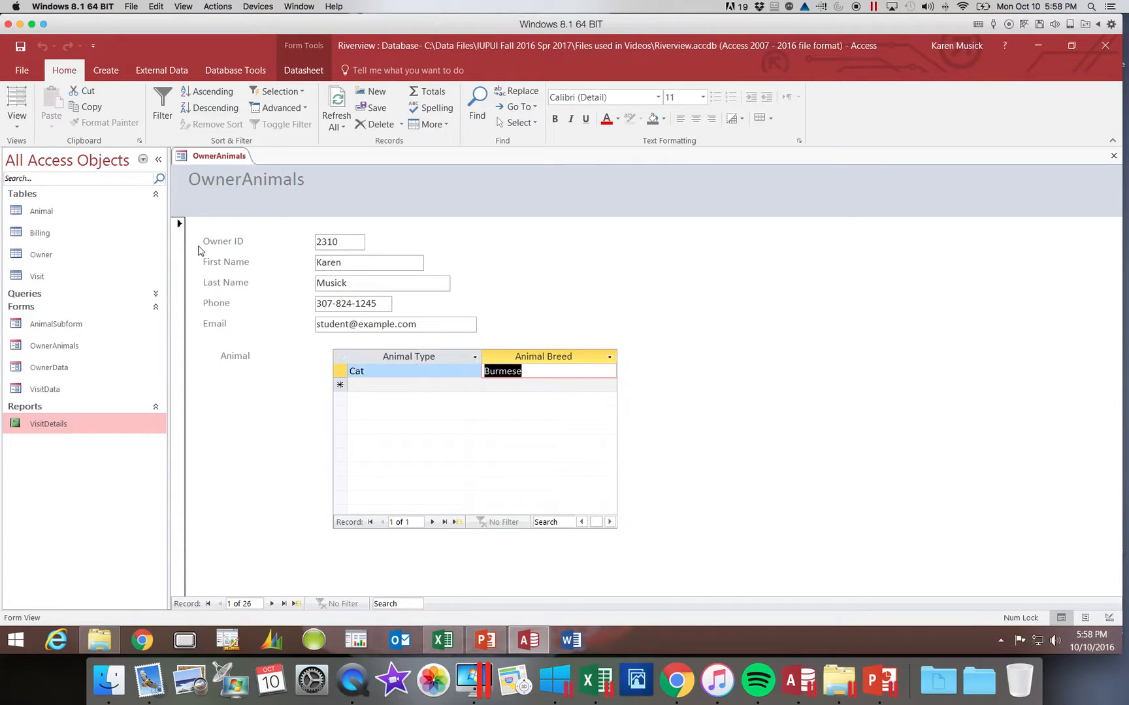
{"action": "key", "text": "Tab"}
{"action": "key", "text": "Tab"}
{"action": "key", "text": "Tab"}
{"action": "key", "text": "Tab"}
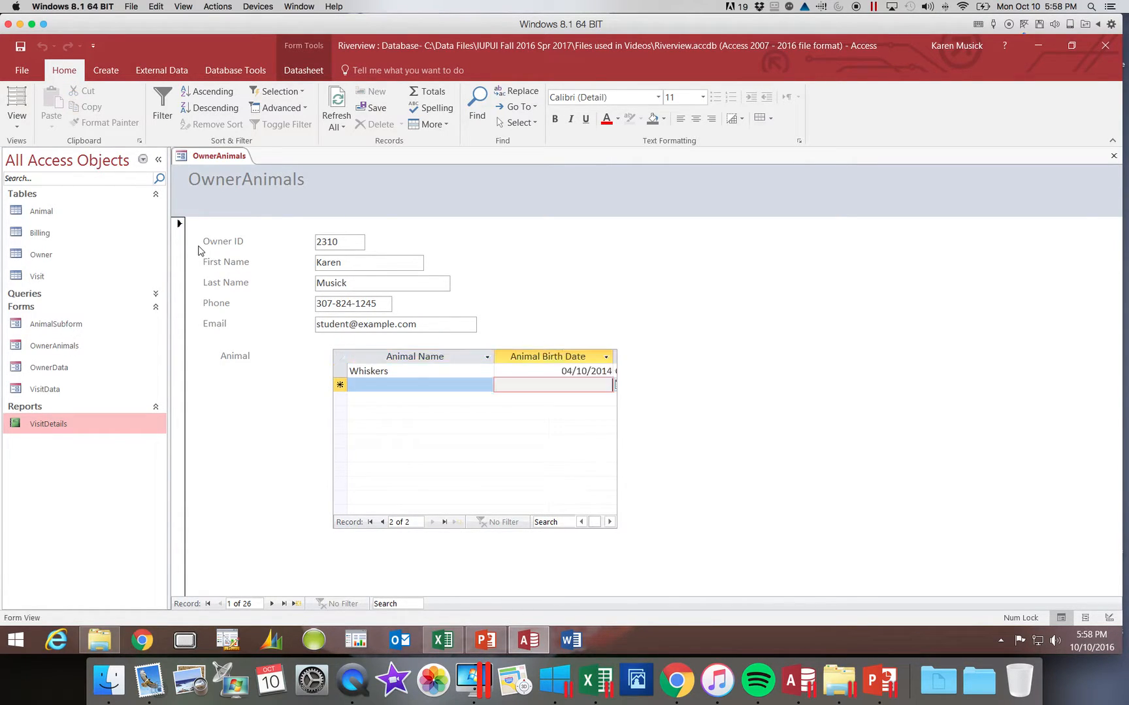
{"action": "key", "text": "Tab"}
{"action": "key", "text": "Tab"}
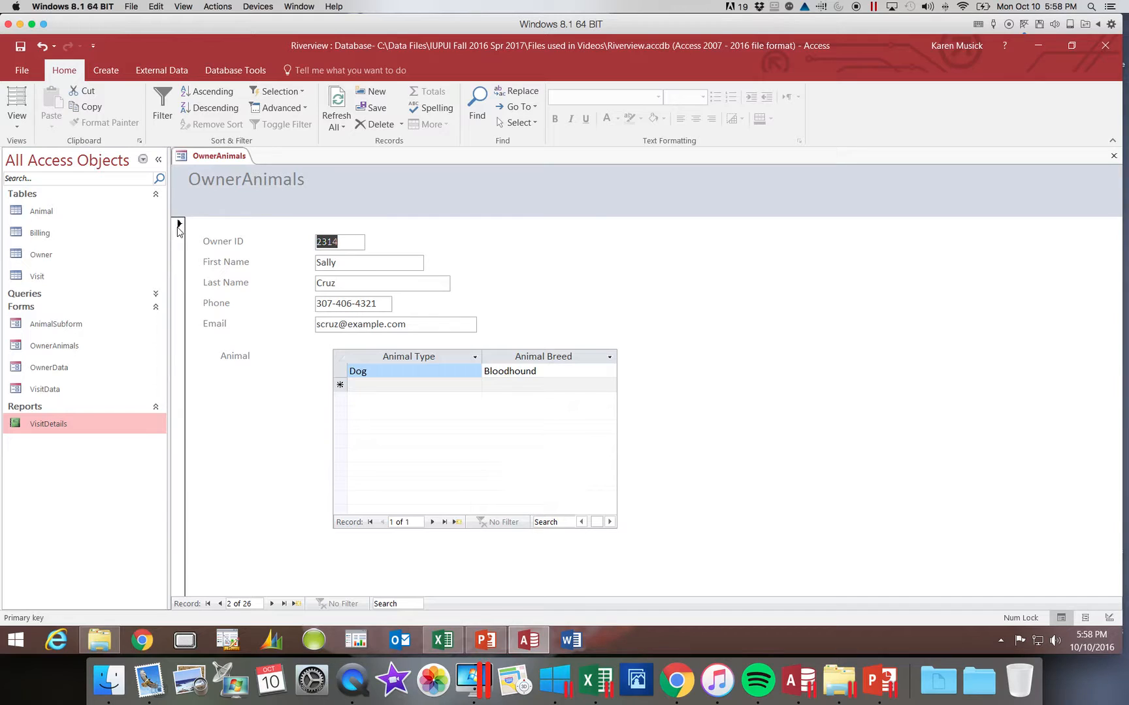
{"action": "left_click", "coordinate": [221, 604]}
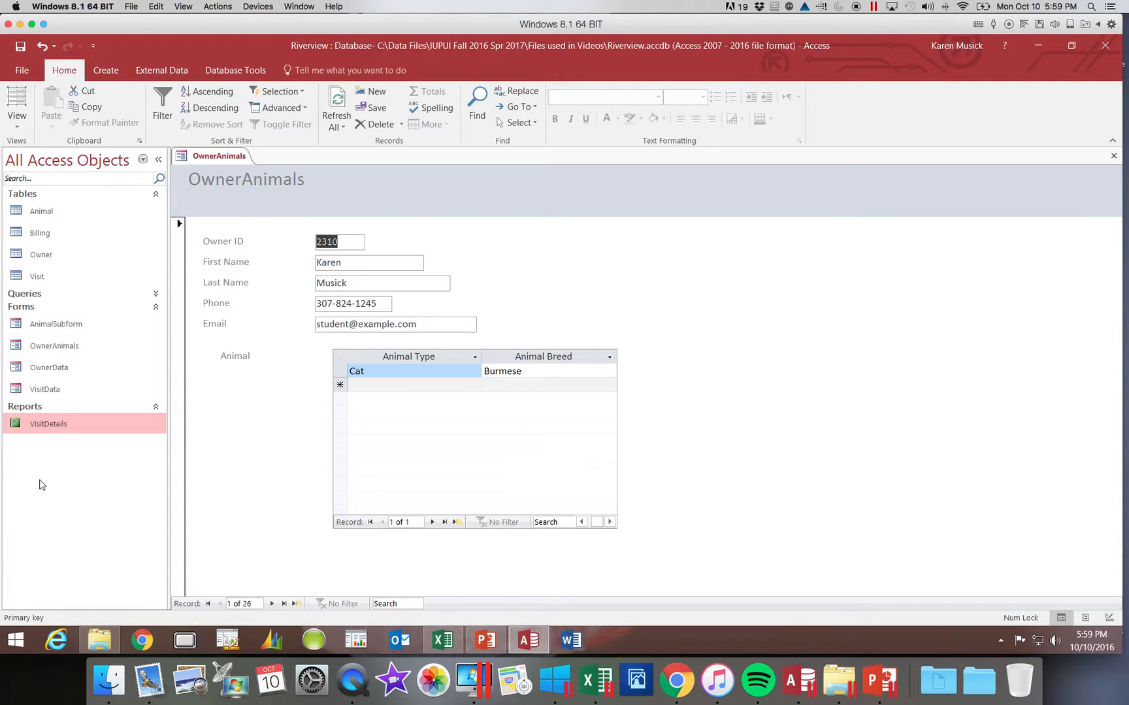
Step: Browse forward through the owner records to record 13, checking each owner's animals in the subform
{"action": "left_click", "coordinate": [17, 119]}
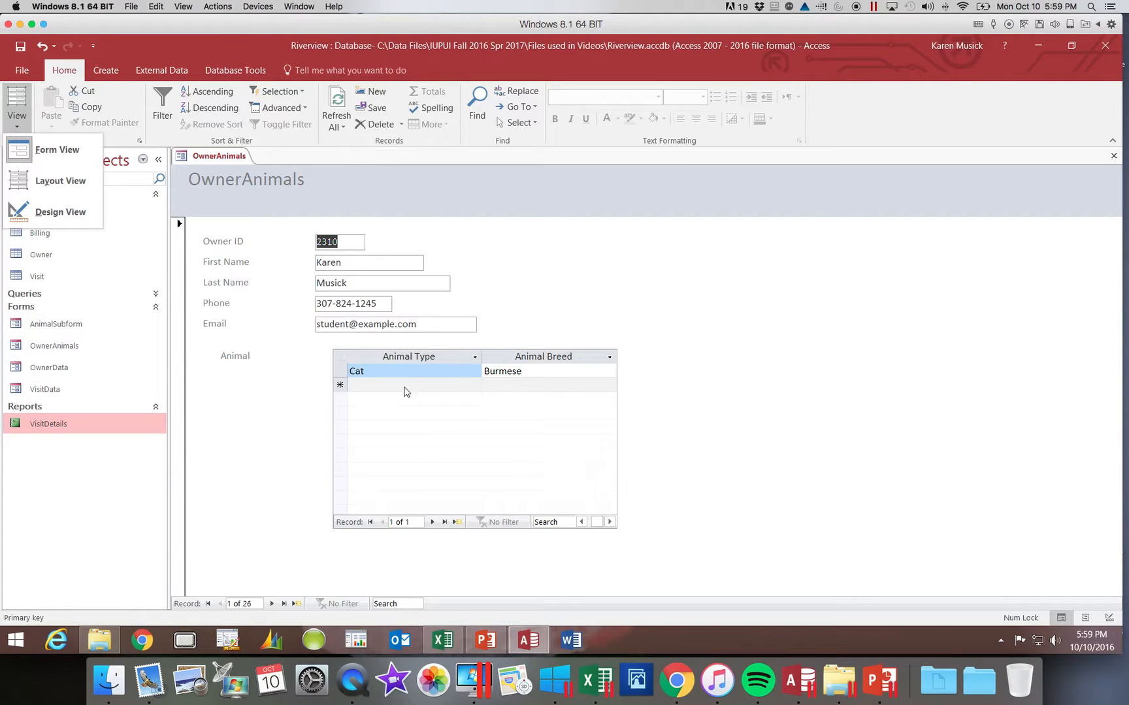
{"action": "left_click", "coordinate": [272, 605]}
{"action": "left_click", "coordinate": [273, 604]}
{"action": "left_click", "coordinate": [272, 604]}
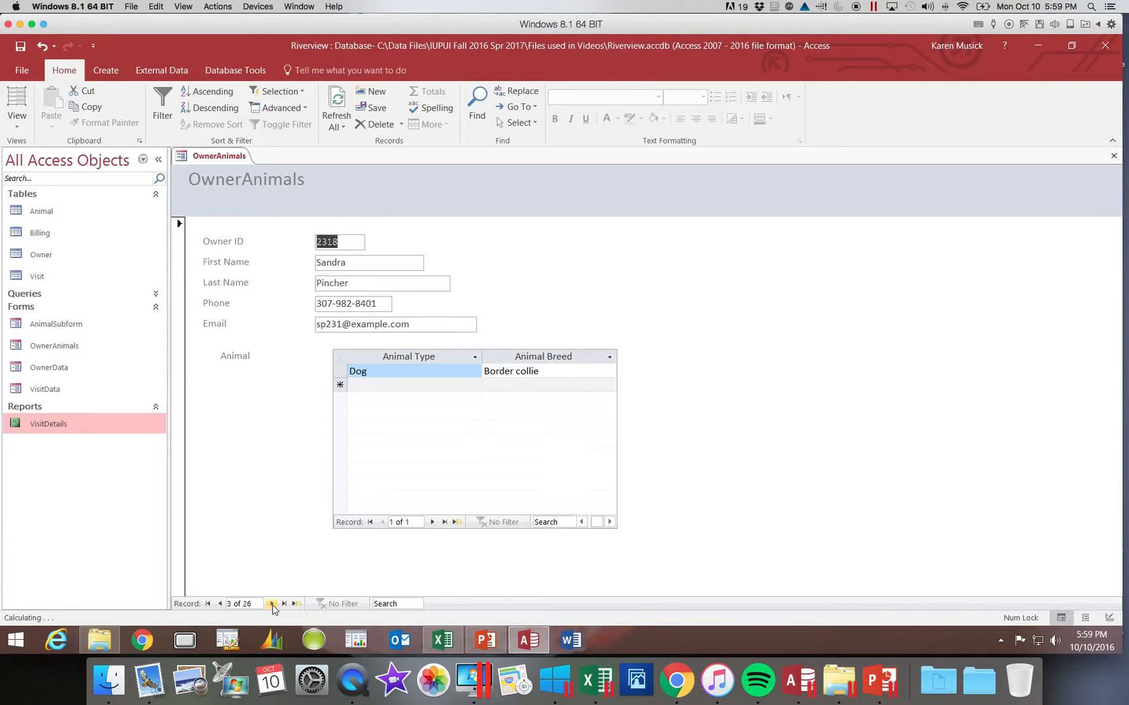
{"action": "left_click", "coordinate": [273, 604]}
{"action": "left_click", "coordinate": [272, 604]}
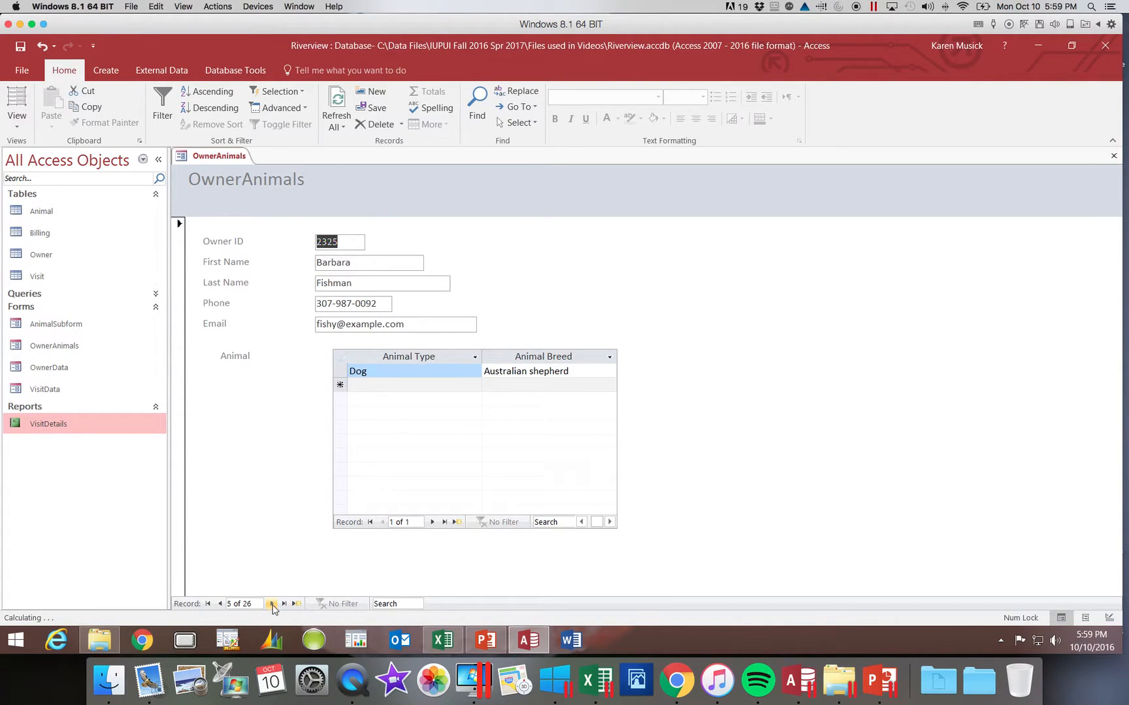
{"action": "left_click", "coordinate": [272, 605]}
{"action": "left_click", "coordinate": [272, 604]}
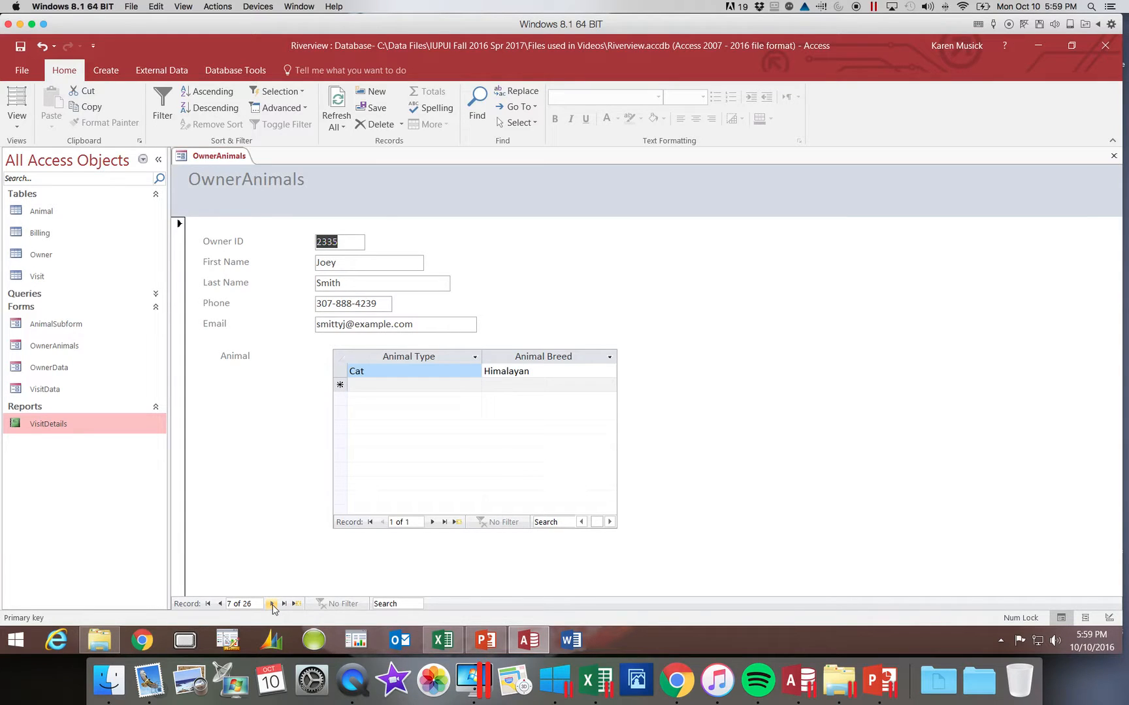
{"action": "left_click", "coordinate": [272, 604]}
{"action": "left_click", "coordinate": [272, 604]}
{"action": "left_click", "coordinate": [272, 604]}
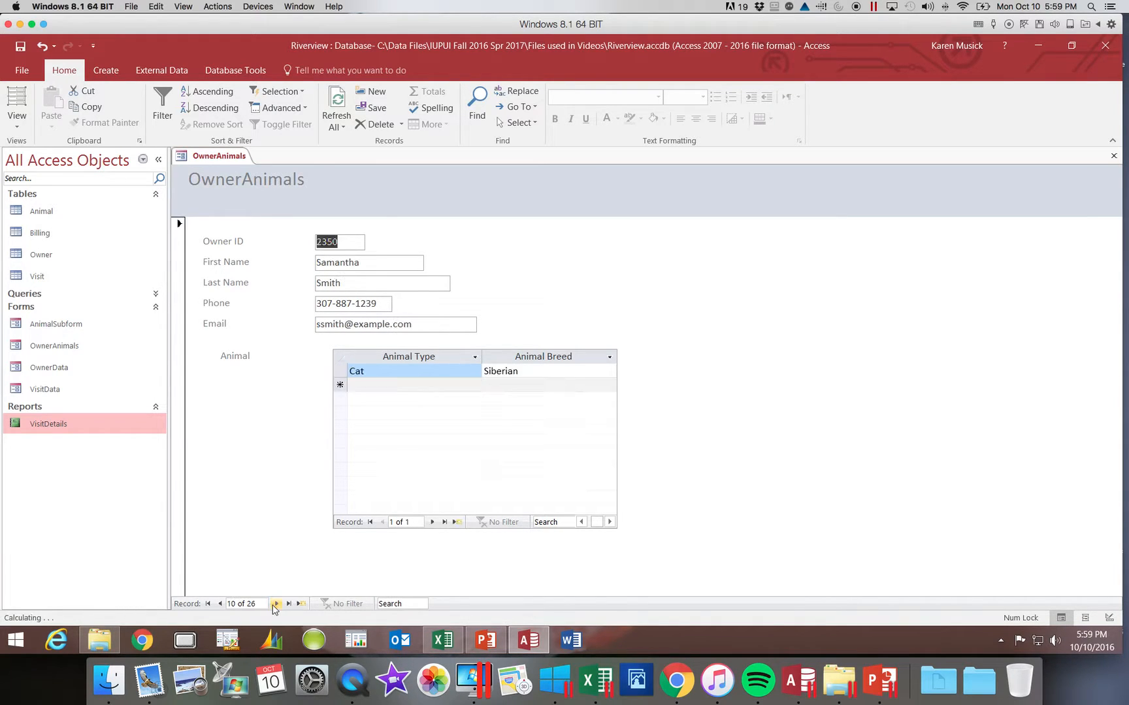
{"action": "left_click", "coordinate": [272, 605]}
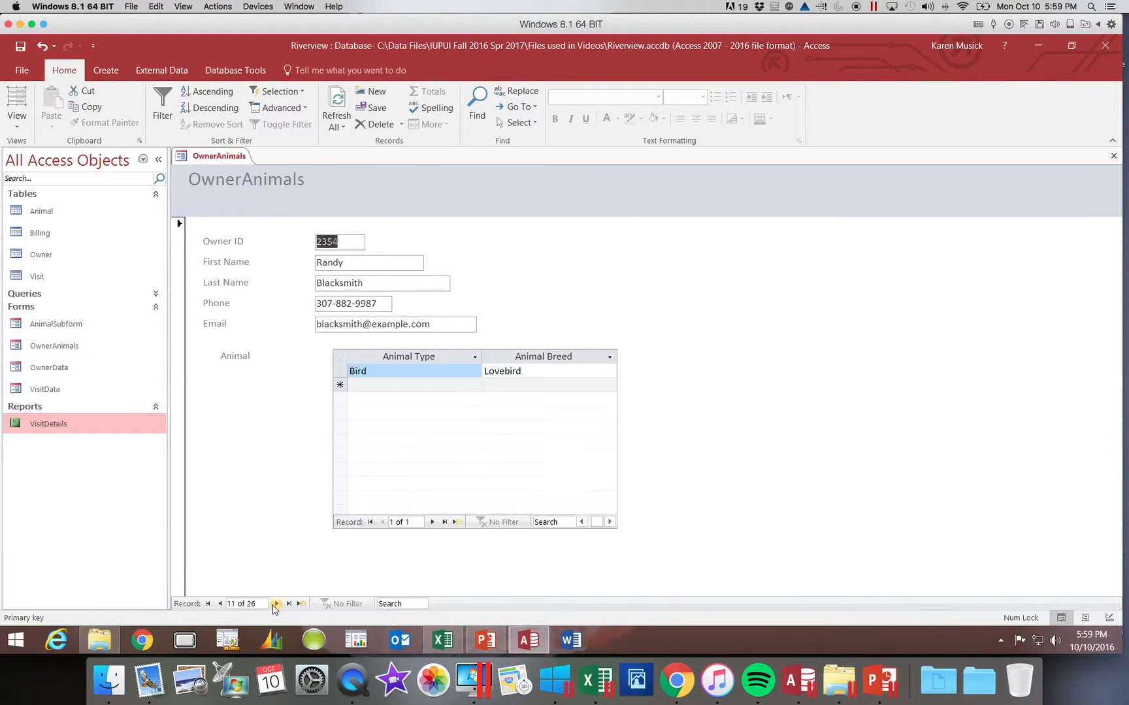
{"action": "left_click", "coordinate": [272, 604]}
{"action": "left_click", "coordinate": [272, 604]}
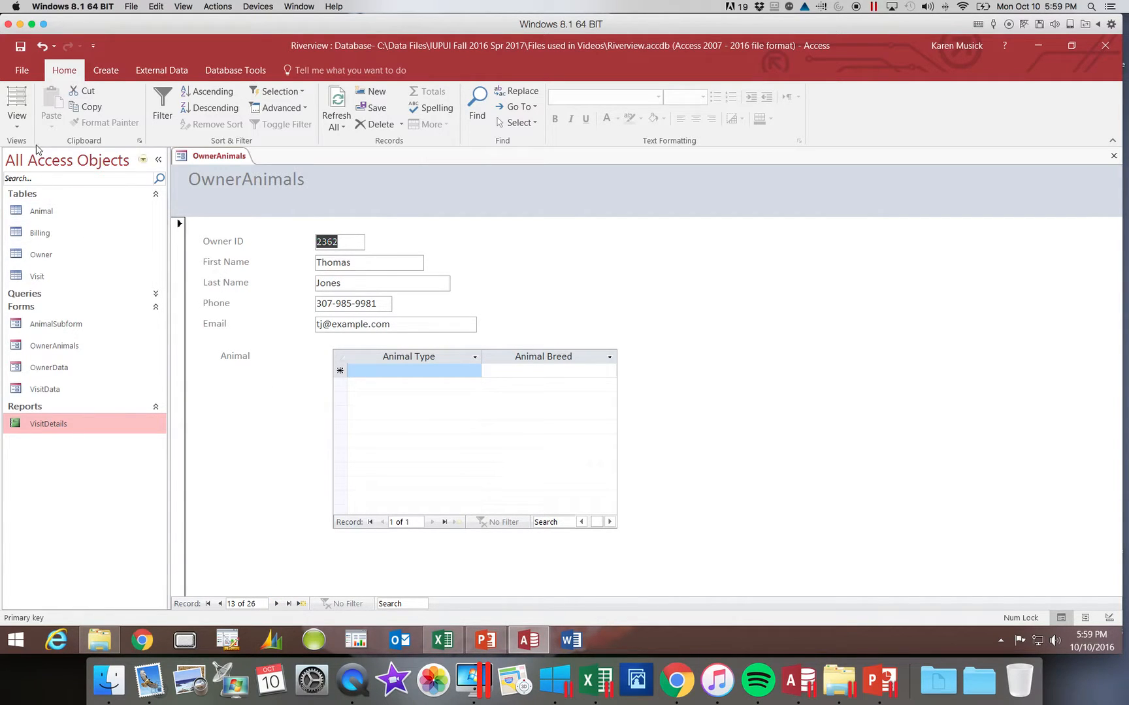
Step: View the OwnerAnimals form in Design View, and switch it to Layout View
{"action": "left_click", "coordinate": [17, 121]}
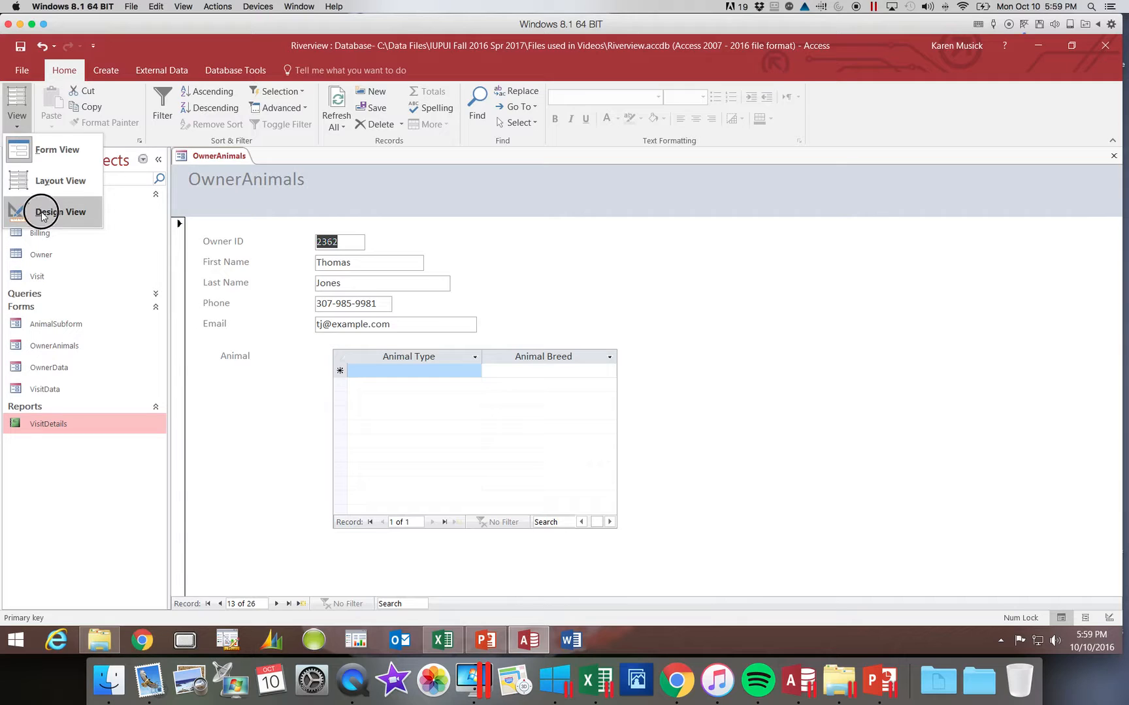
{"action": "left_click", "coordinate": [41, 212]}
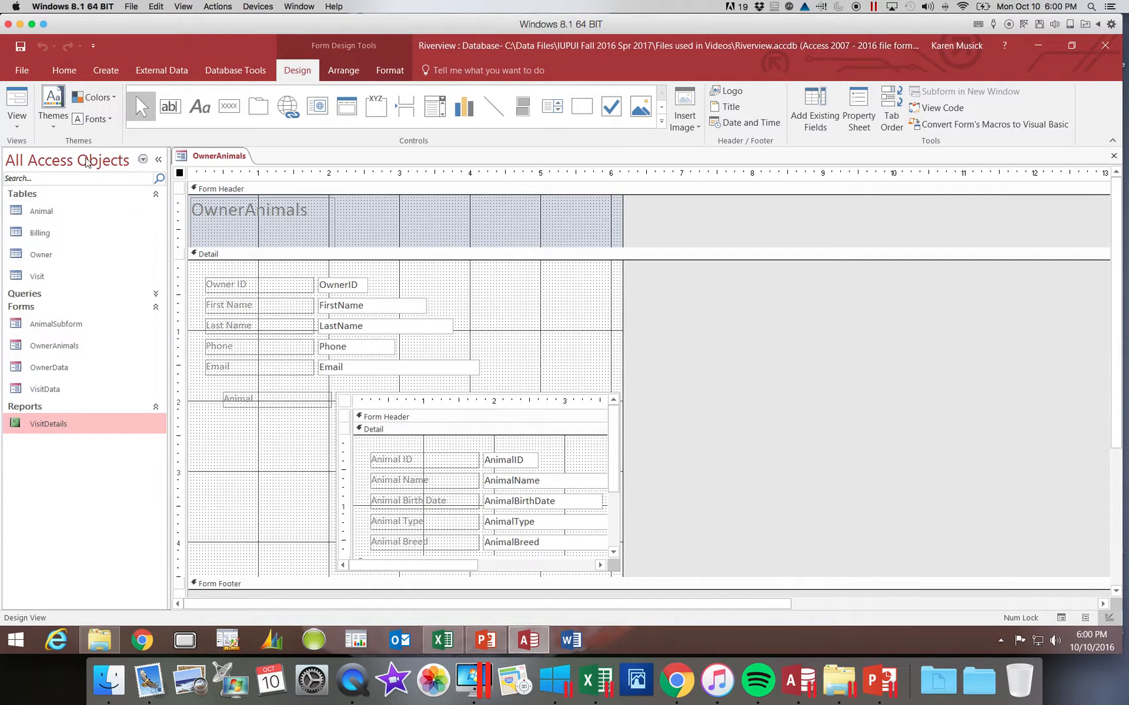
{"action": "left_click", "coordinate": [16, 118]}
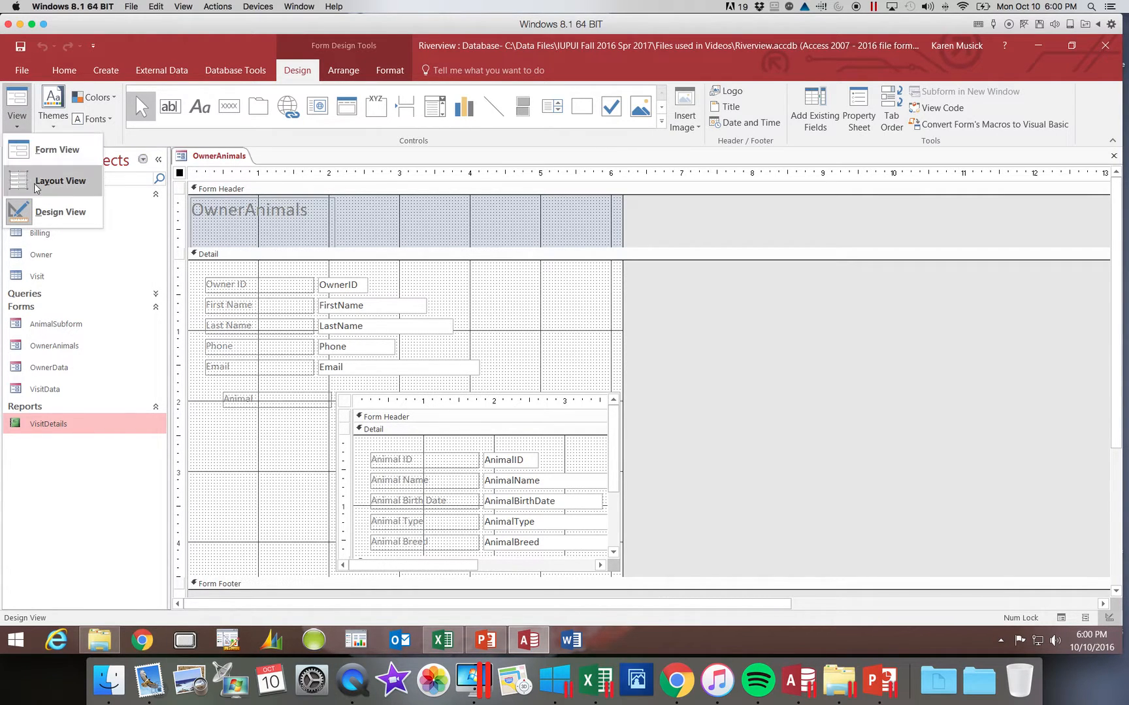
{"action": "left_click", "coordinate": [36, 186]}
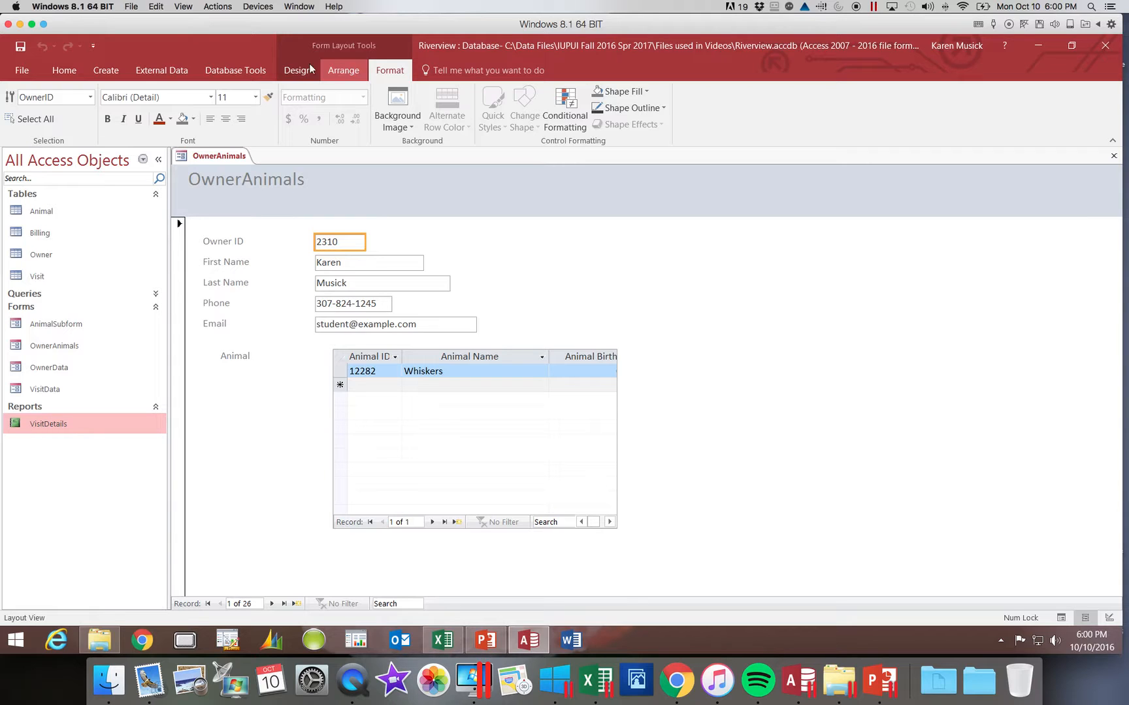
Step: Insert a space in the form's header title so it reads Owner Animals, and try right-aligning the title
{"action": "left_click", "coordinate": [251, 182]}
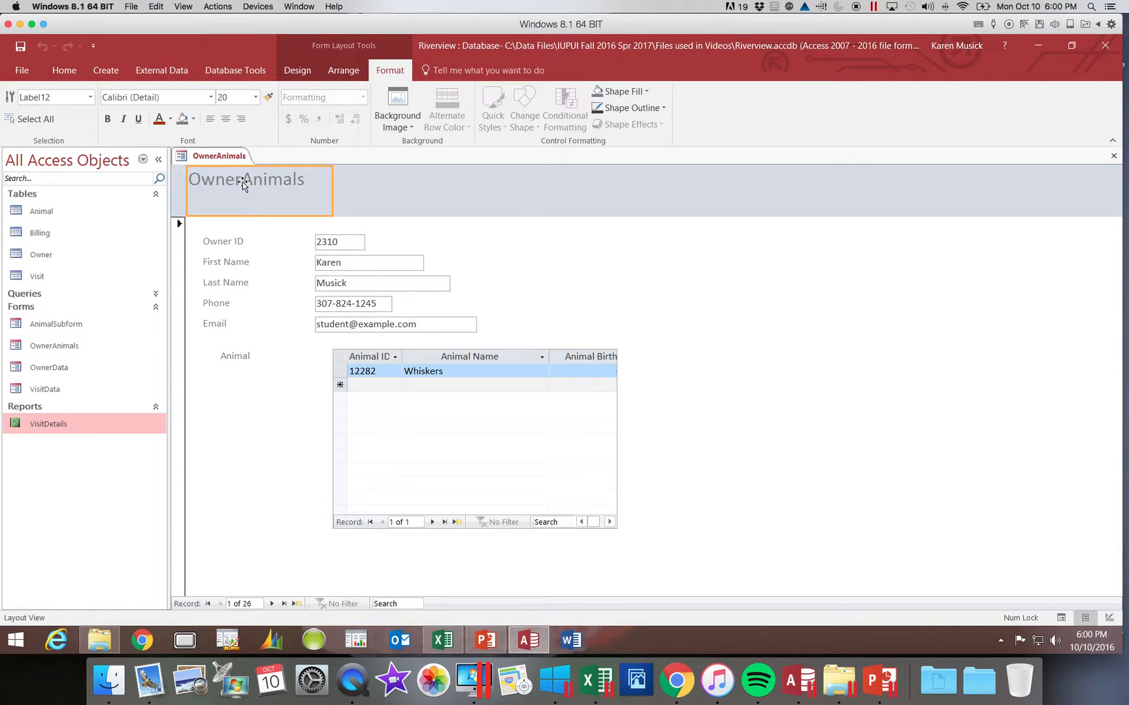
{"action": "left_click", "coordinate": [245, 182]}
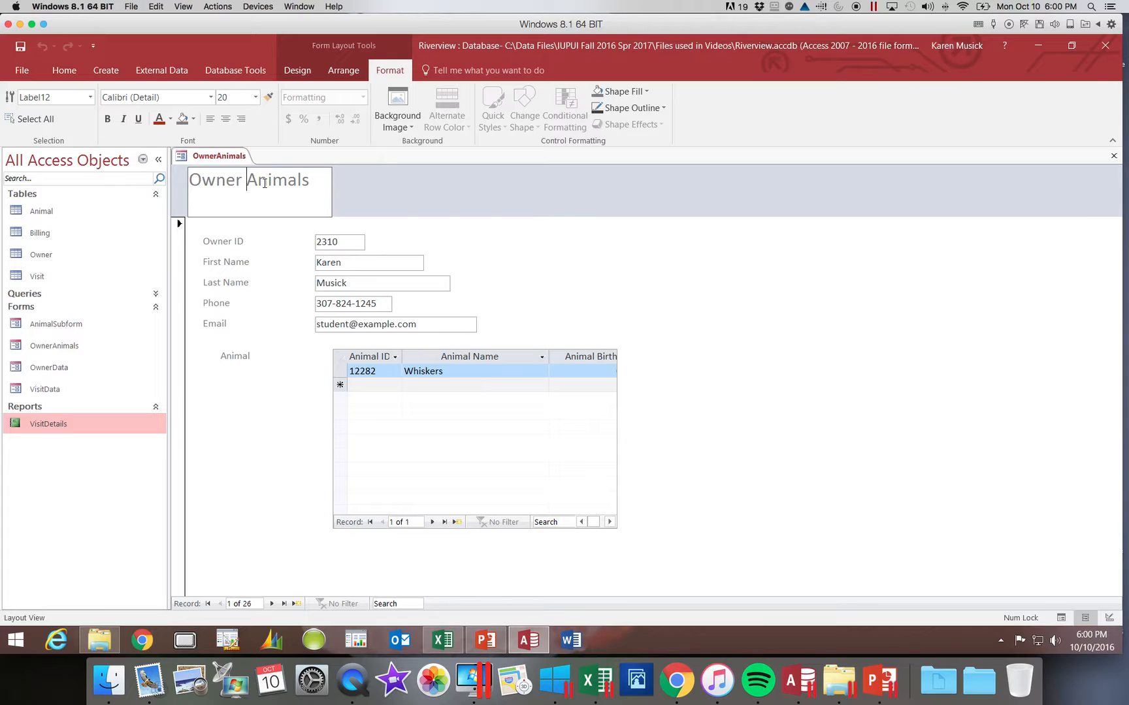
{"action": "left_click", "coordinate": [241, 119]}
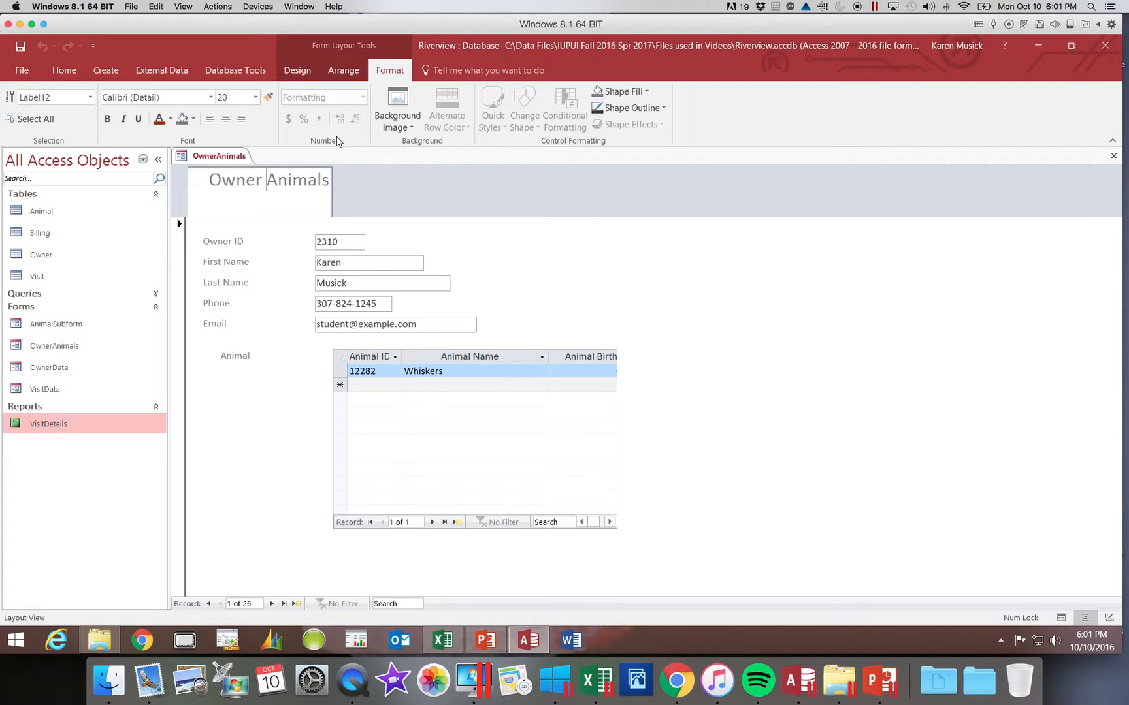
{"action": "left_click", "coordinate": [473, 183]}
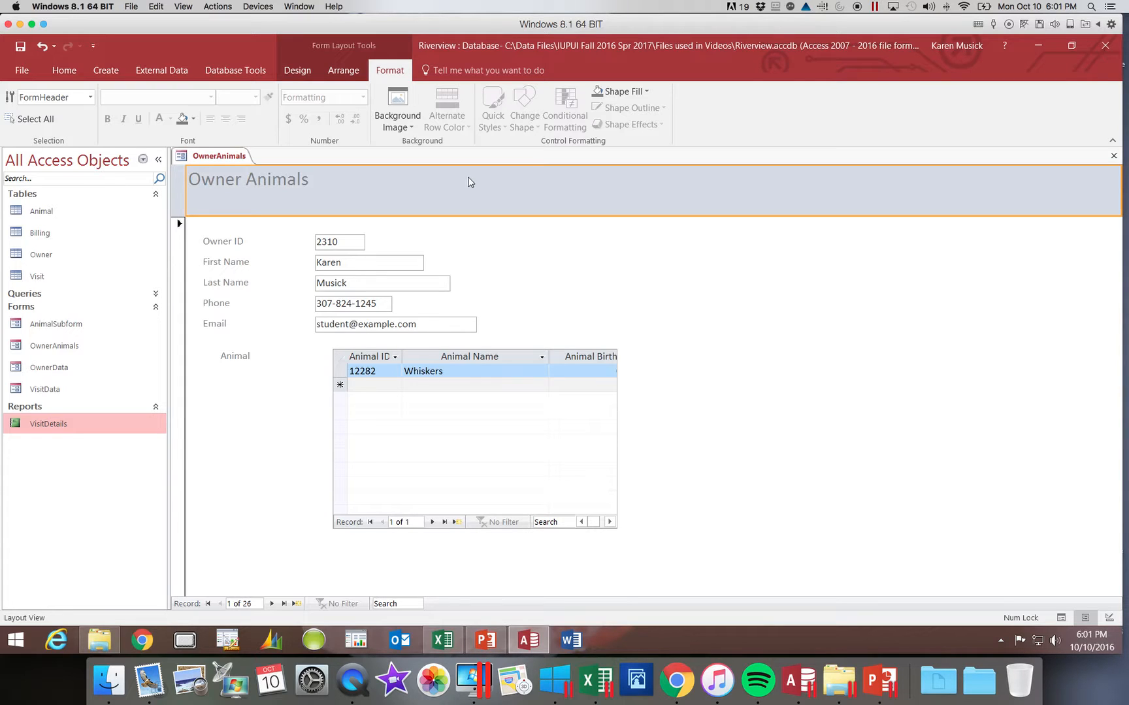
Step: Advance through the owner records to the fourth one in Layout View
{"action": "left_click", "coordinate": [271, 604]}
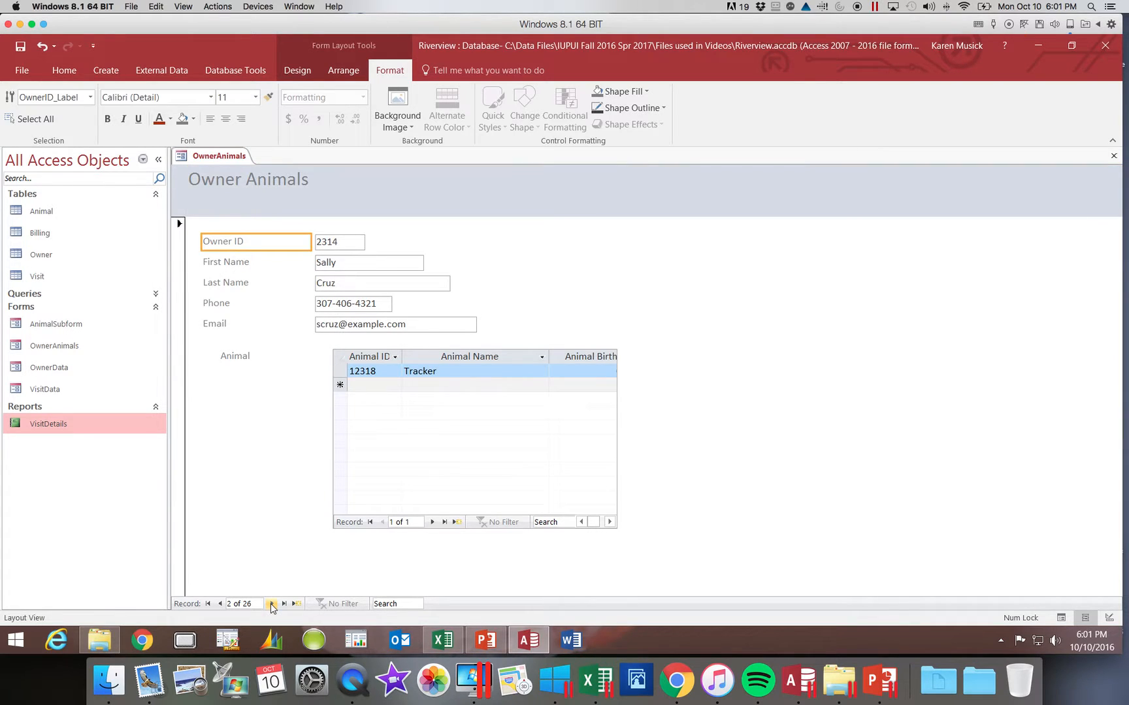
{"action": "left_click", "coordinate": [272, 604]}
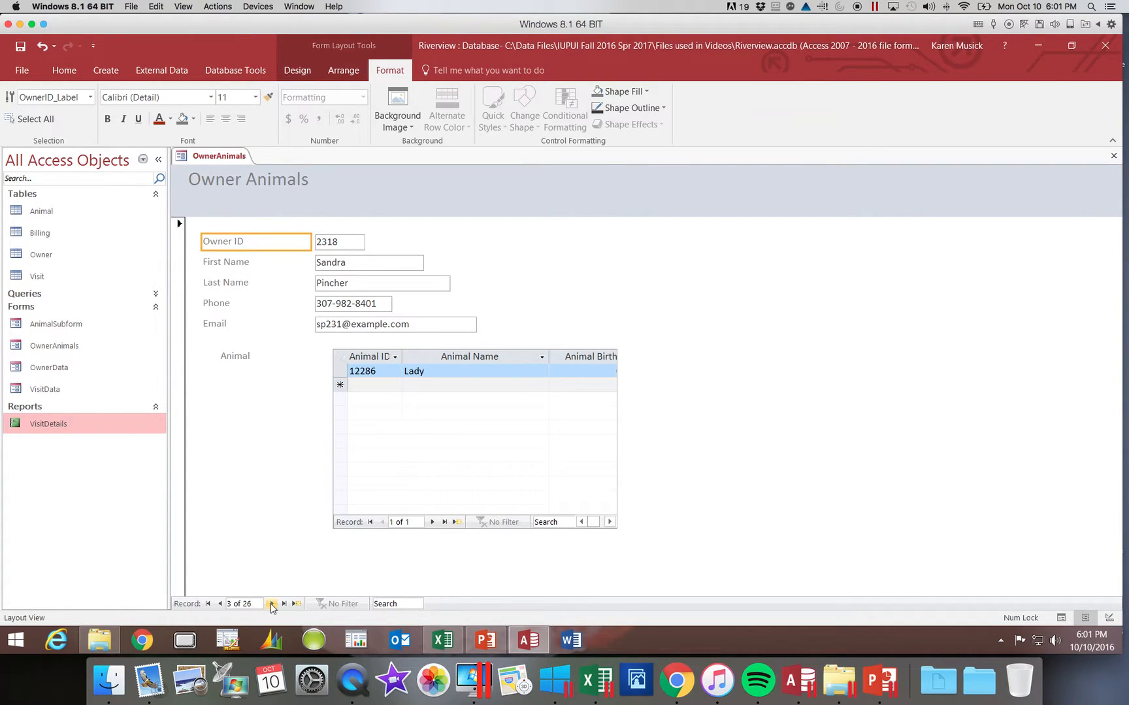
{"action": "left_click", "coordinate": [272, 604]}
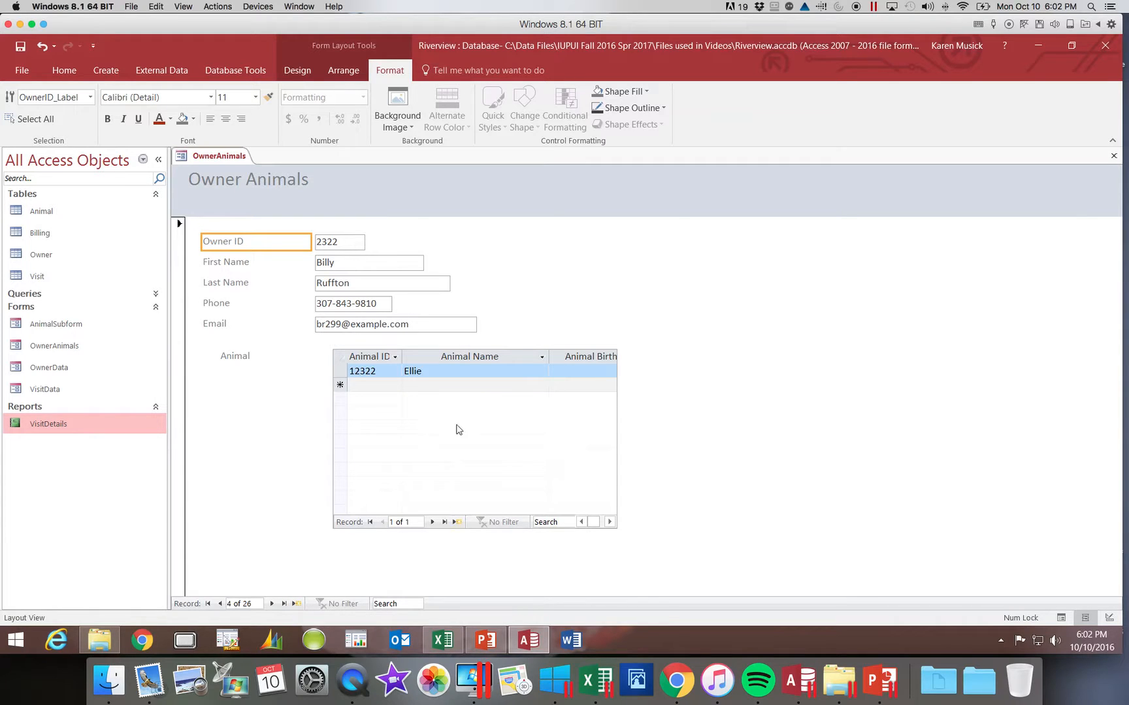
Step: Move the animal subform left beside its Animal label, and widen it to fit all columns through Animal Breed
{"action": "left_click", "coordinate": [491, 415]}
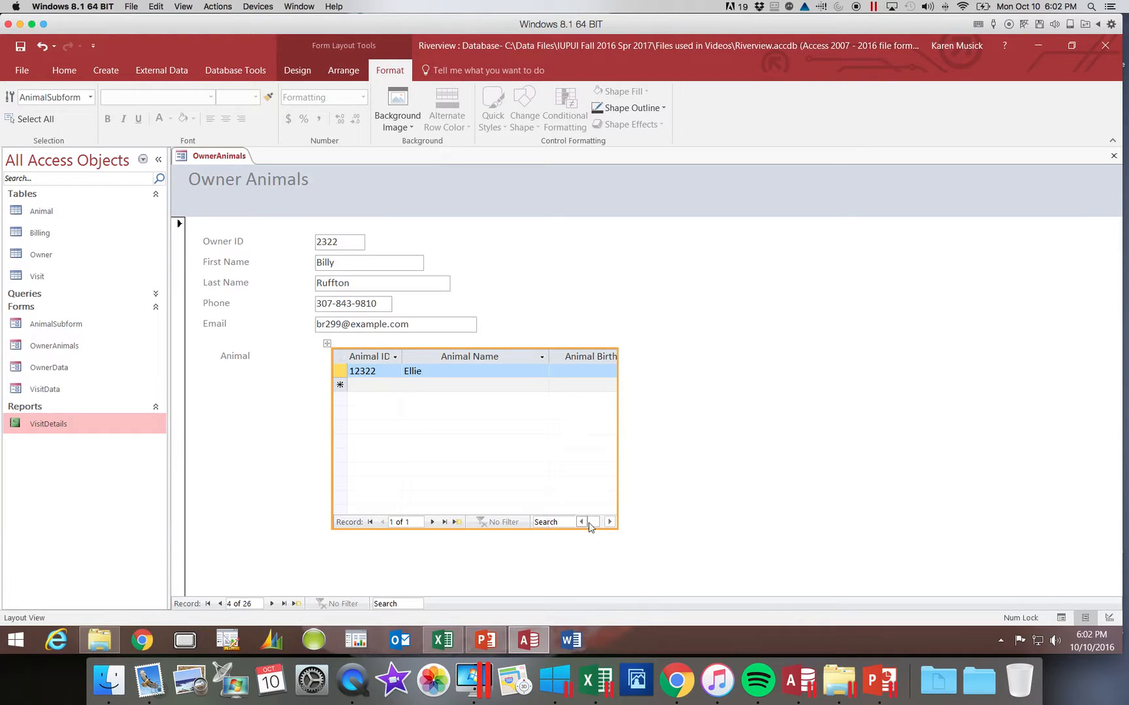
{"action": "left_click", "coordinate": [328, 344]}
{"action": "left_click_drag", "start_coordinate": [327, 344], "coordinate": [264, 348]}
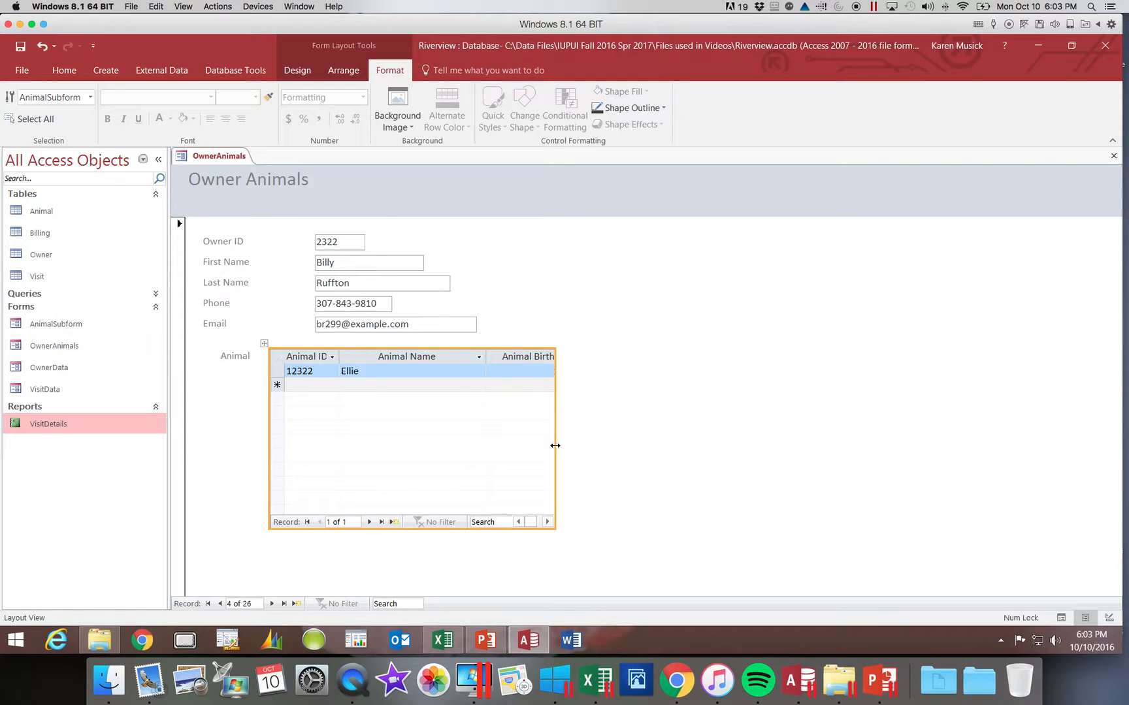
{"action": "left_click_drag", "start_coordinate": [555, 445], "coordinate": [1023, 443]}
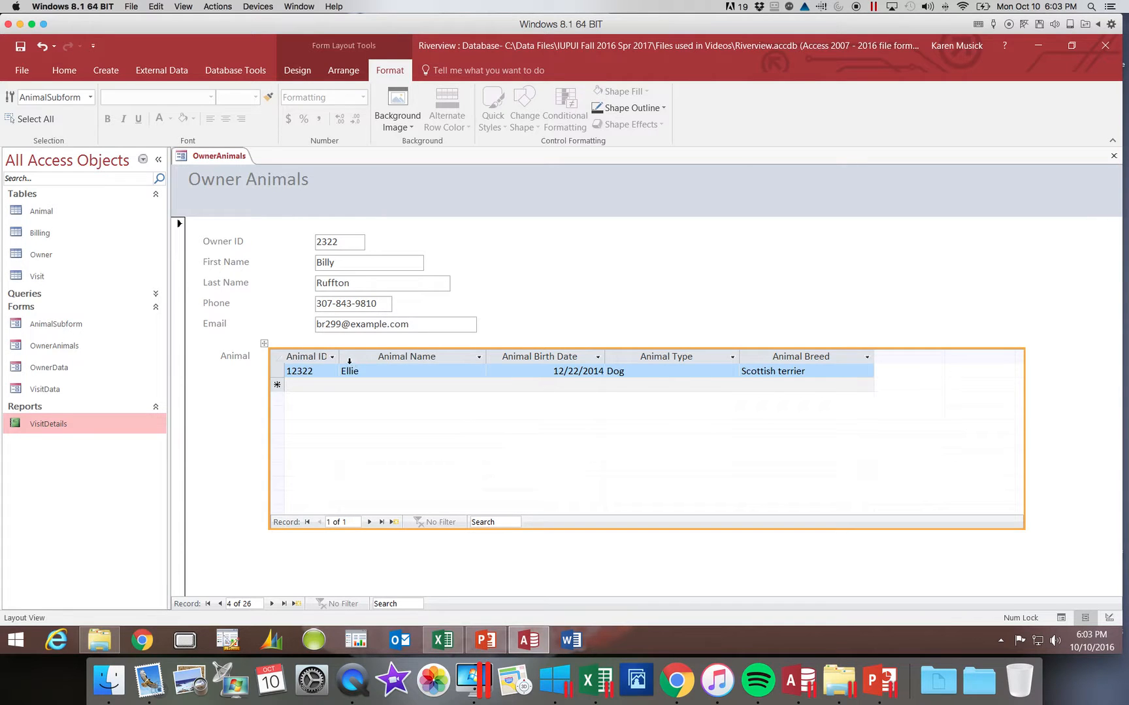
Step: Widen the subform's Animal ID, Animal Name, Animal Type and Animal Breed columns slightly, and narrow the subform to end at the last column
{"action": "left_click_drag", "start_coordinate": [339, 356], "coordinate": [344, 357]}
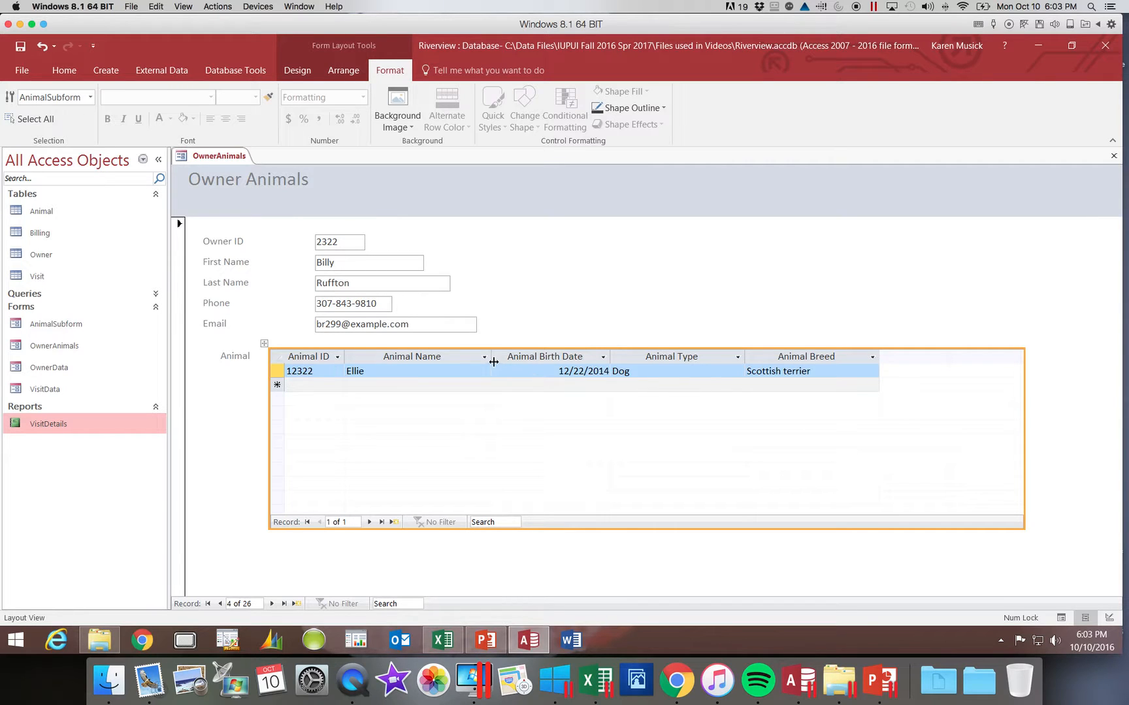
{"action": "left_click_drag", "start_coordinate": [493, 358], "coordinate": [505, 359]}
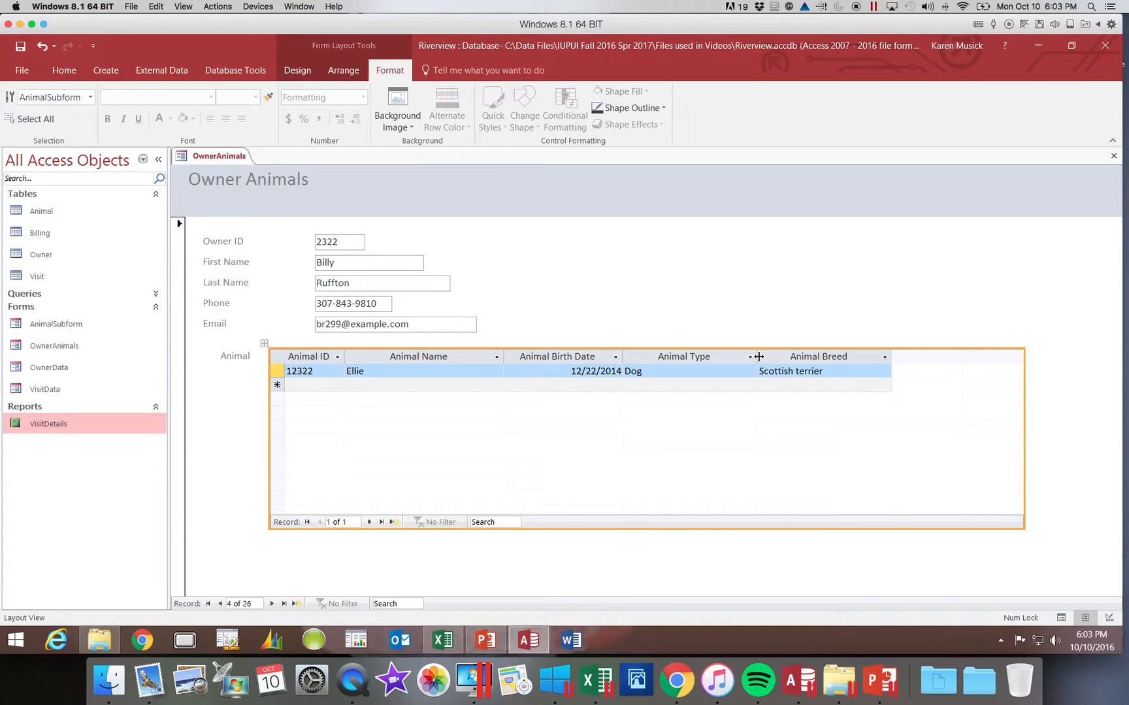
{"action": "left_click_drag", "start_coordinate": [758, 357], "coordinate": [771, 358]}
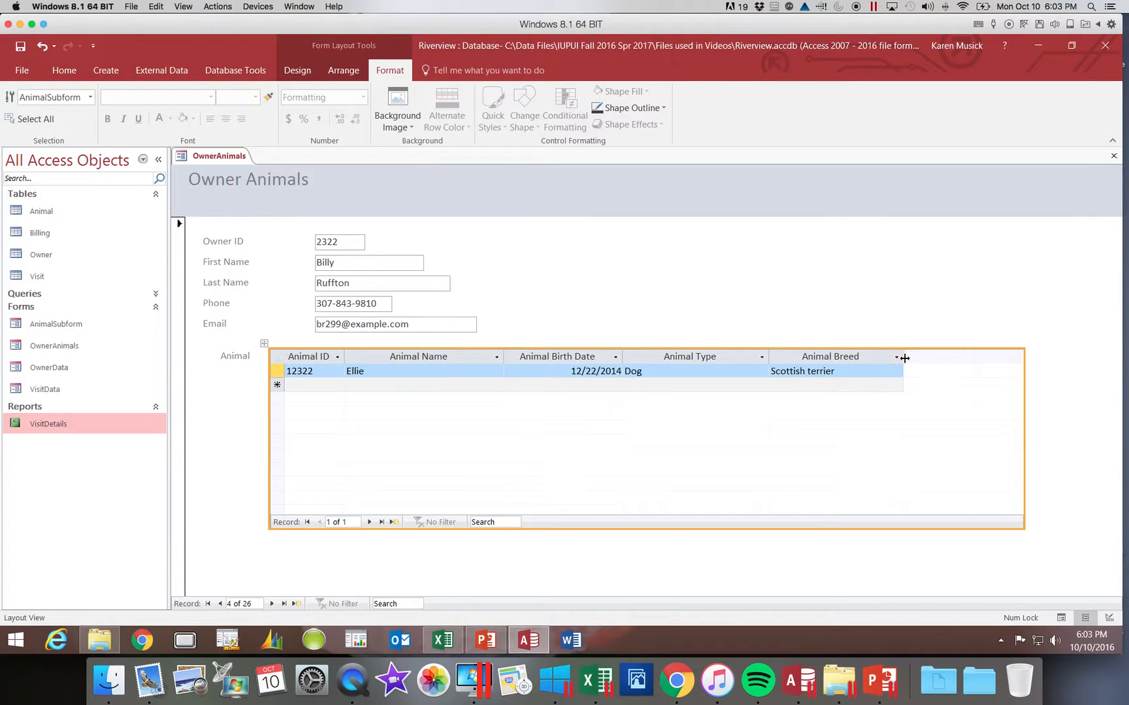
{"action": "left_click_drag", "start_coordinate": [904, 358], "coordinate": [915, 358]}
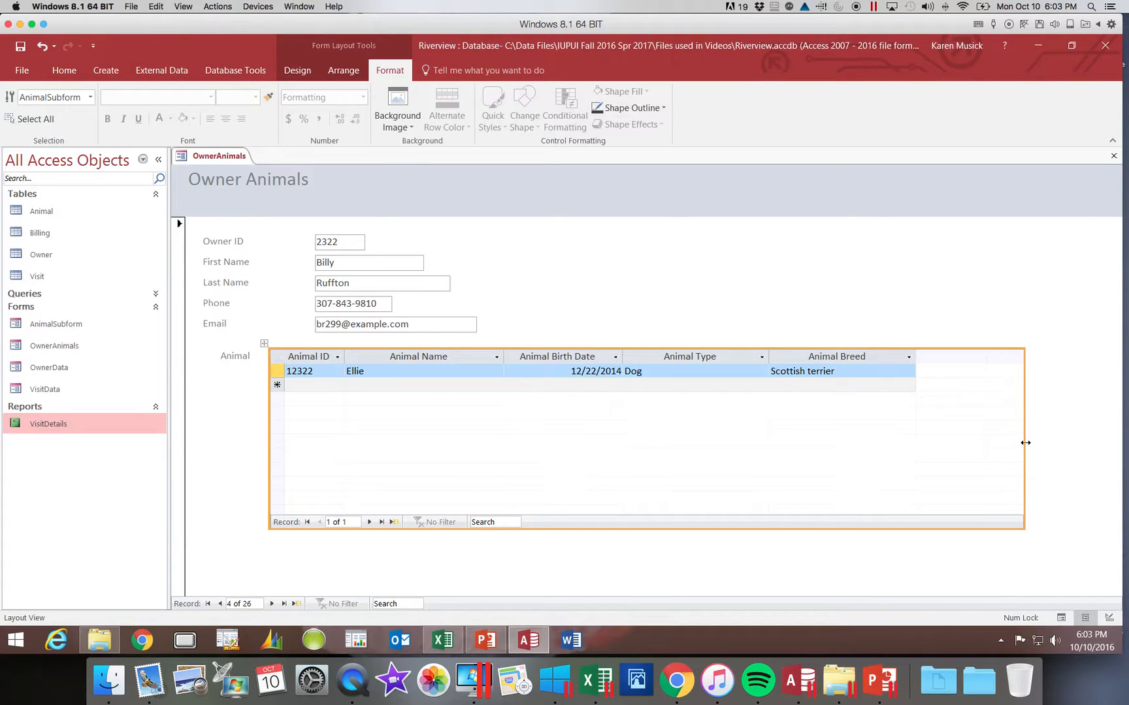
{"action": "left_click_drag", "start_coordinate": [1026, 443], "coordinate": [917, 448]}
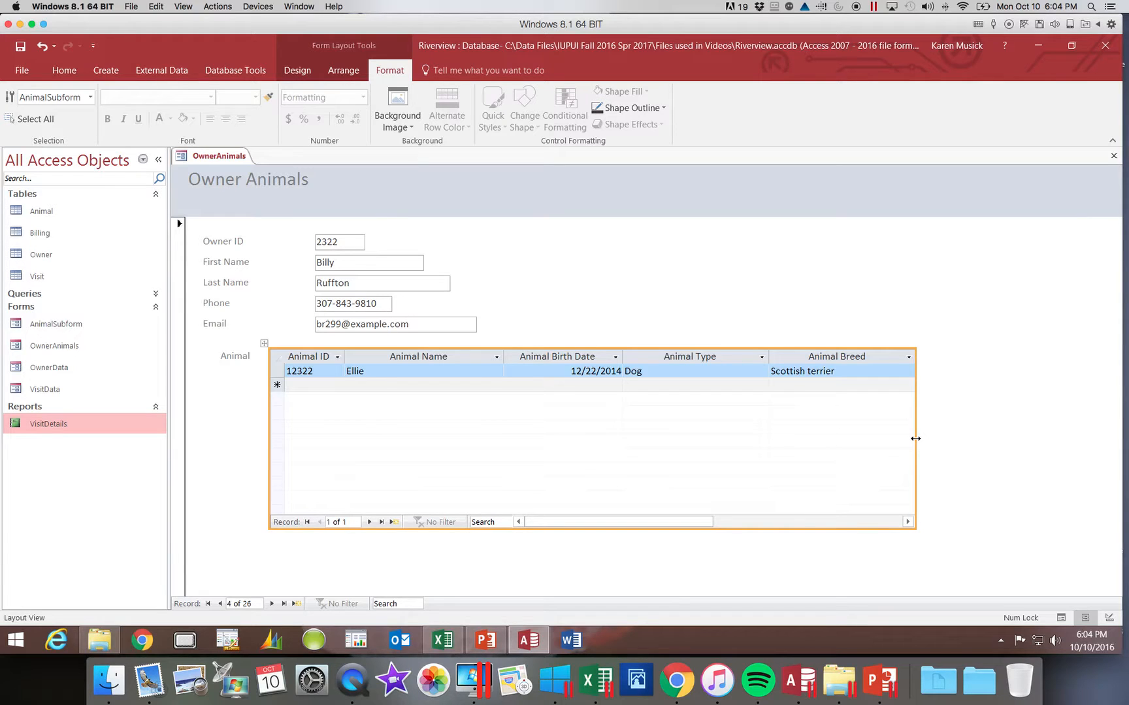
{"action": "mouse_move", "coordinate": [915, 439]}
{"action": "left_mouse_down"}
{"action": "mouse_move", "coordinate": [1073, 438]}
{"action": "mouse_move", "coordinate": [917, 438]}
{"action": "left_mouse_up"}
Step: Apply the Slice theme to the OwnerAnimals form only
{"action": "left_click", "coordinate": [297, 70]}
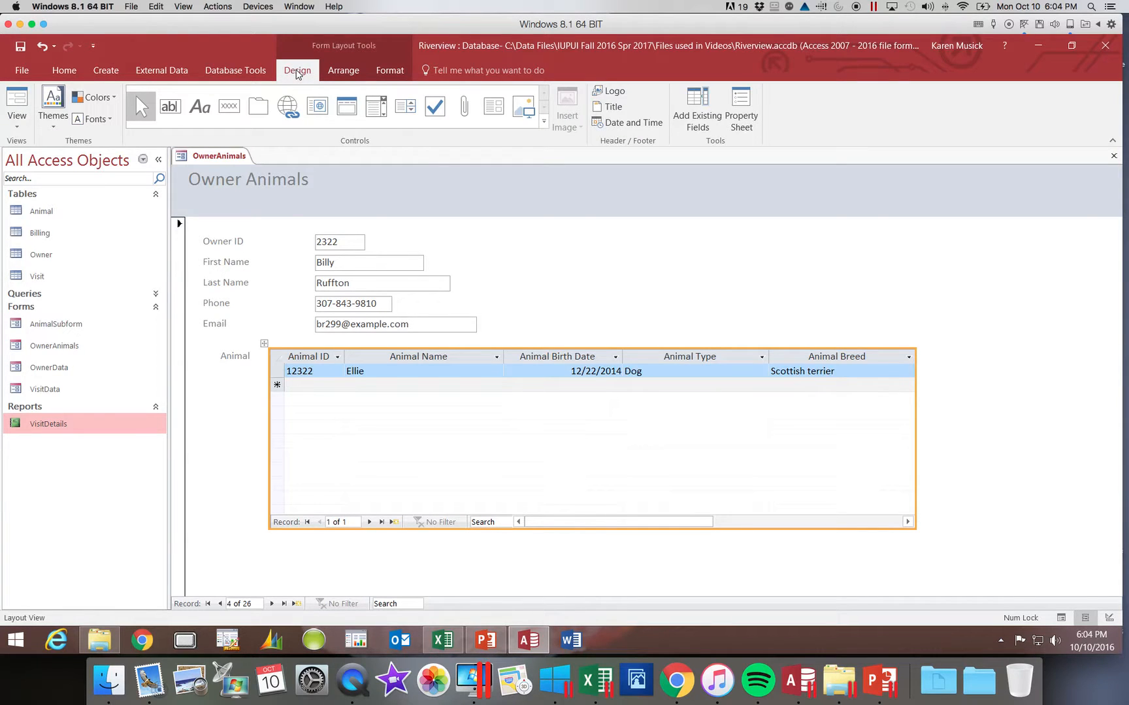
{"action": "left_click", "coordinate": [55, 117]}
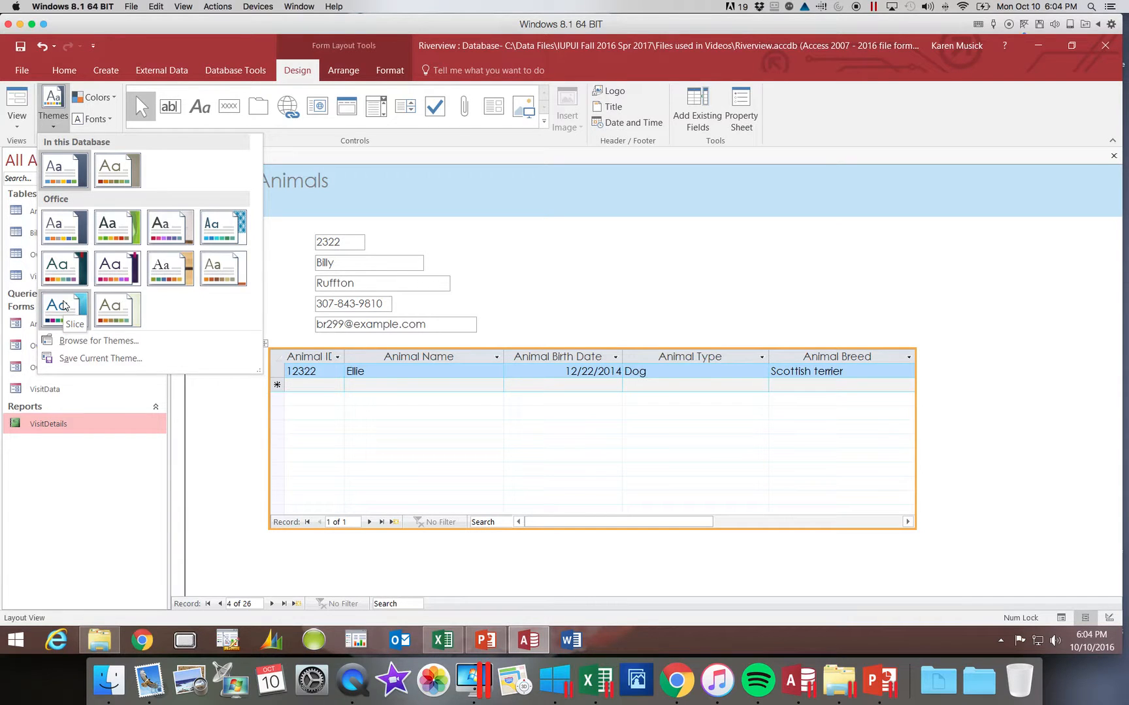
{"action": "right_click", "coordinate": [63, 305]}
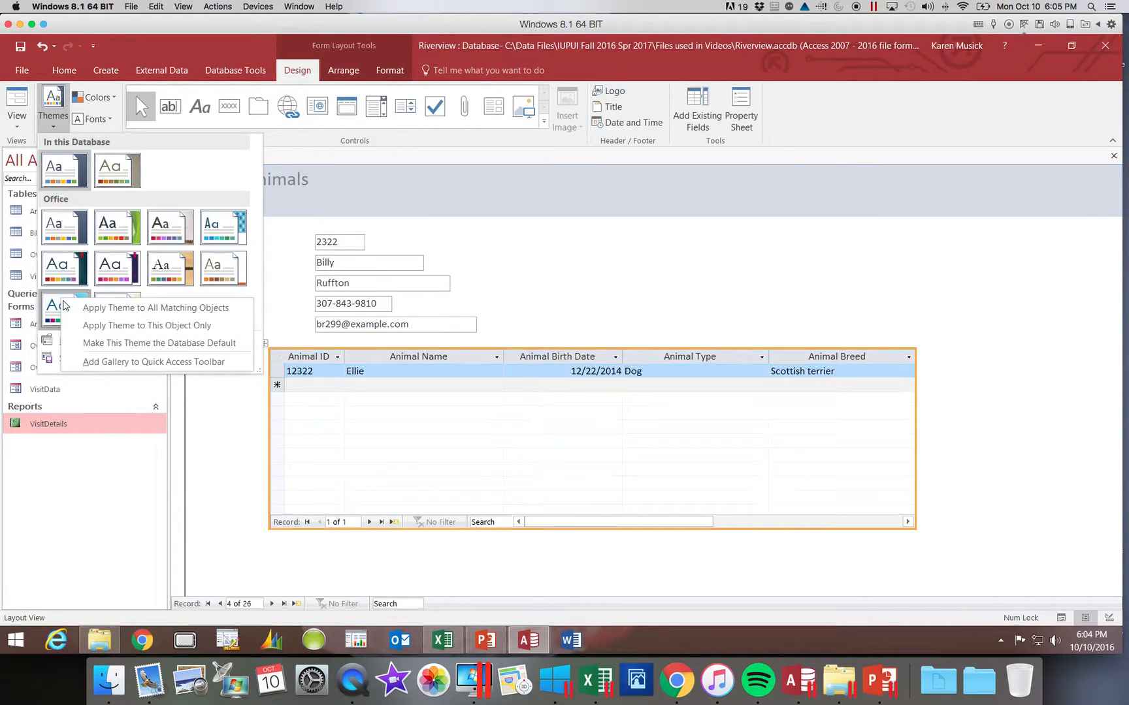
{"action": "left_click", "coordinate": [118, 326]}
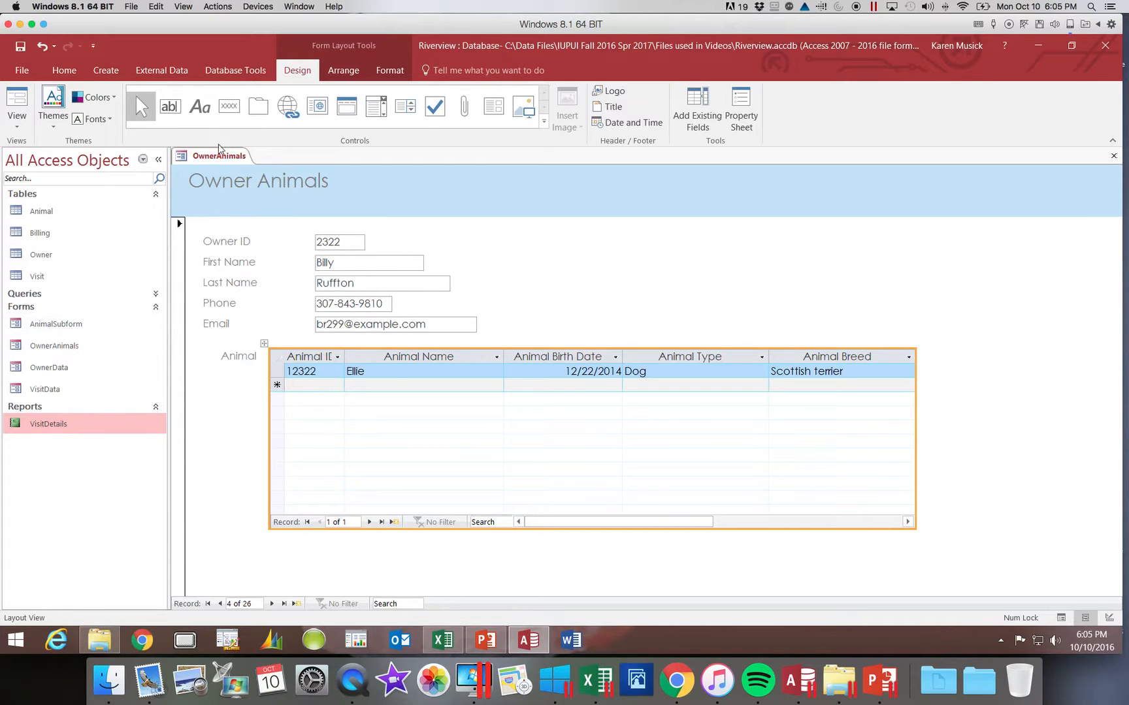
Step: Set the font color of the Owner Animals title to the darkest shade in the theme's black column
{"action": "left_click", "coordinate": [232, 185]}
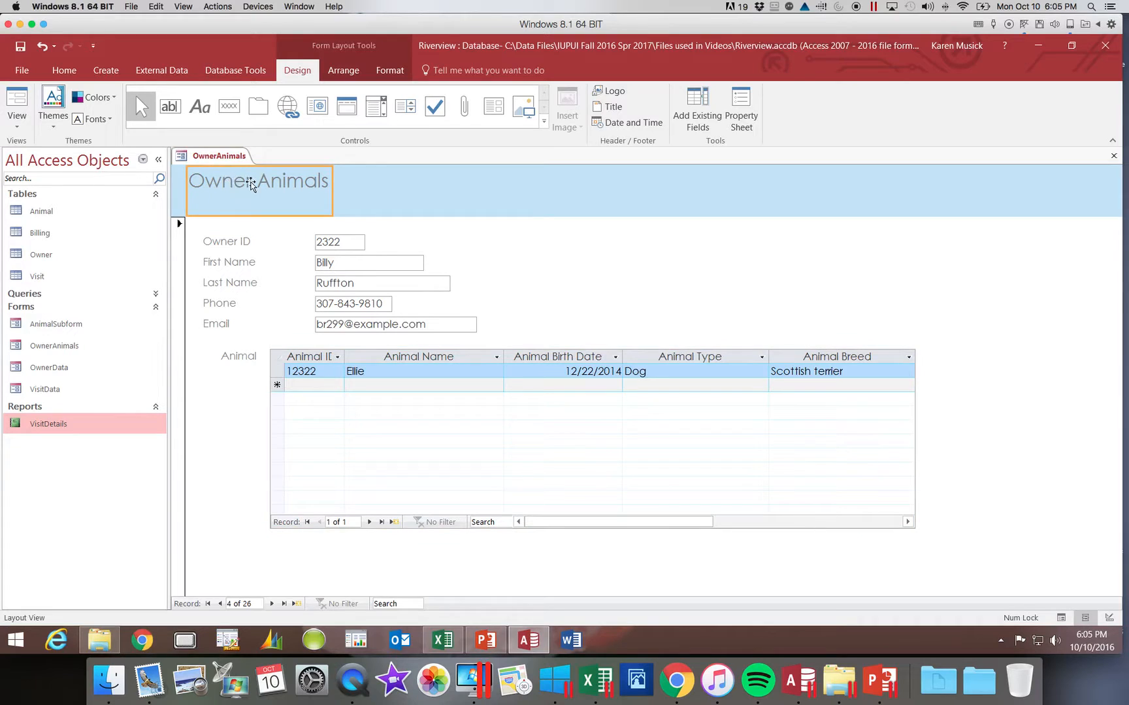
{"action": "left_click", "coordinate": [392, 70]}
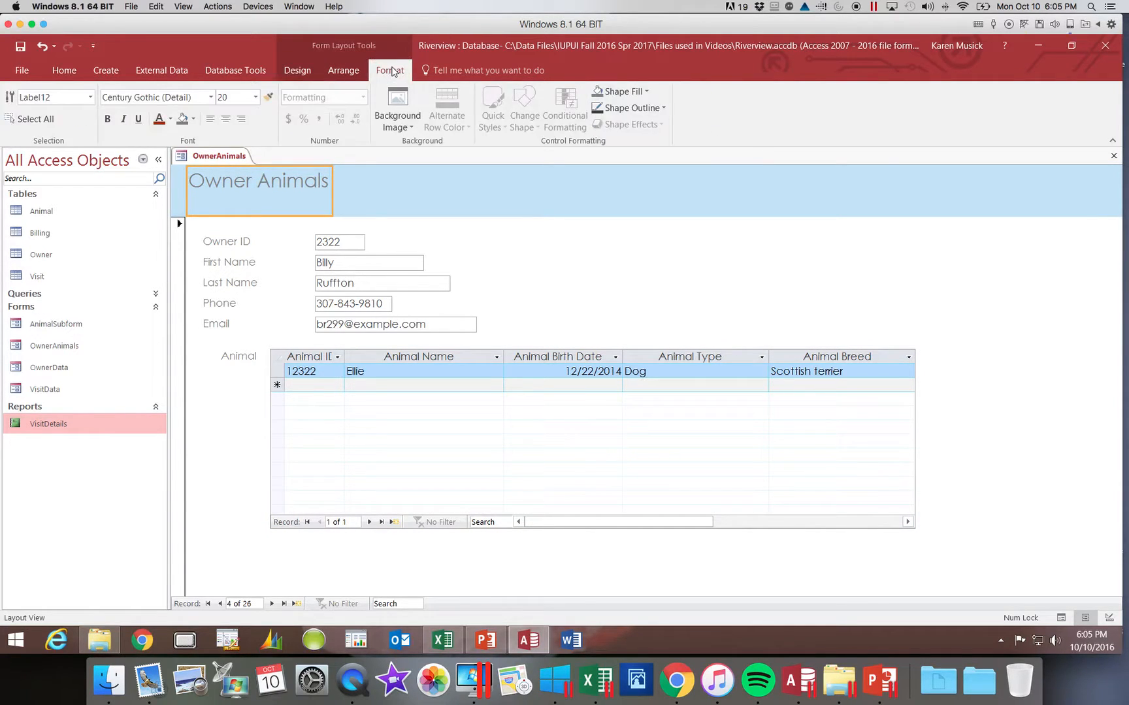
{"action": "left_click", "coordinate": [171, 120]}
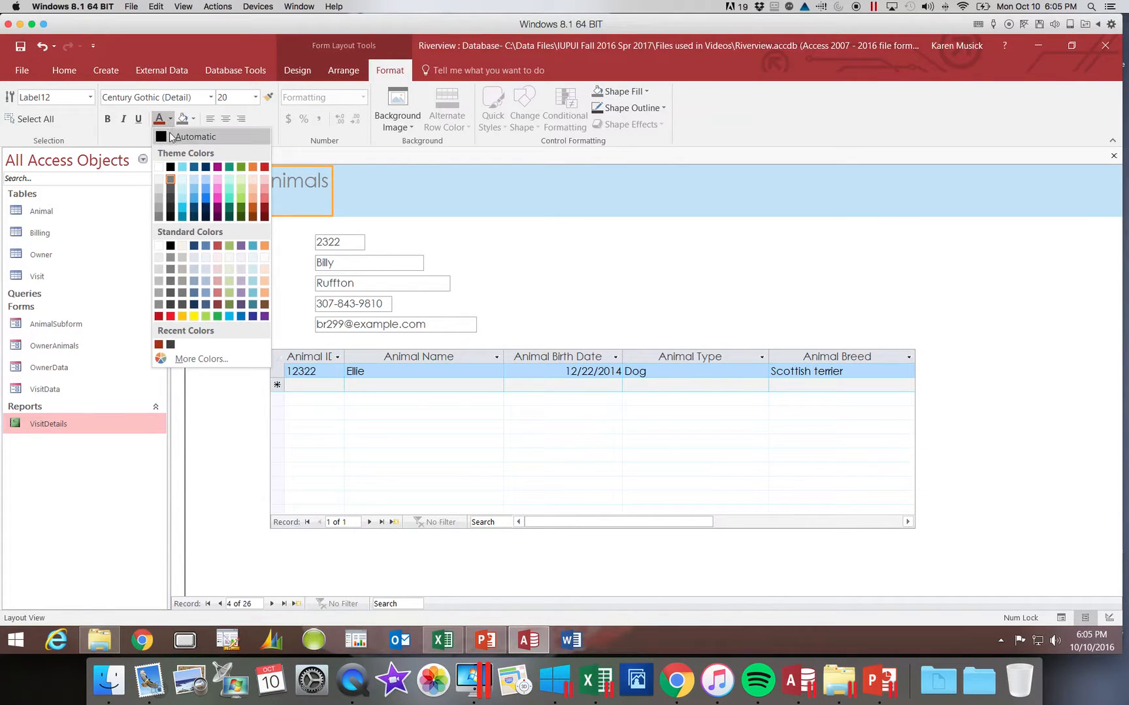
{"action": "left_click", "coordinate": [170, 216]}
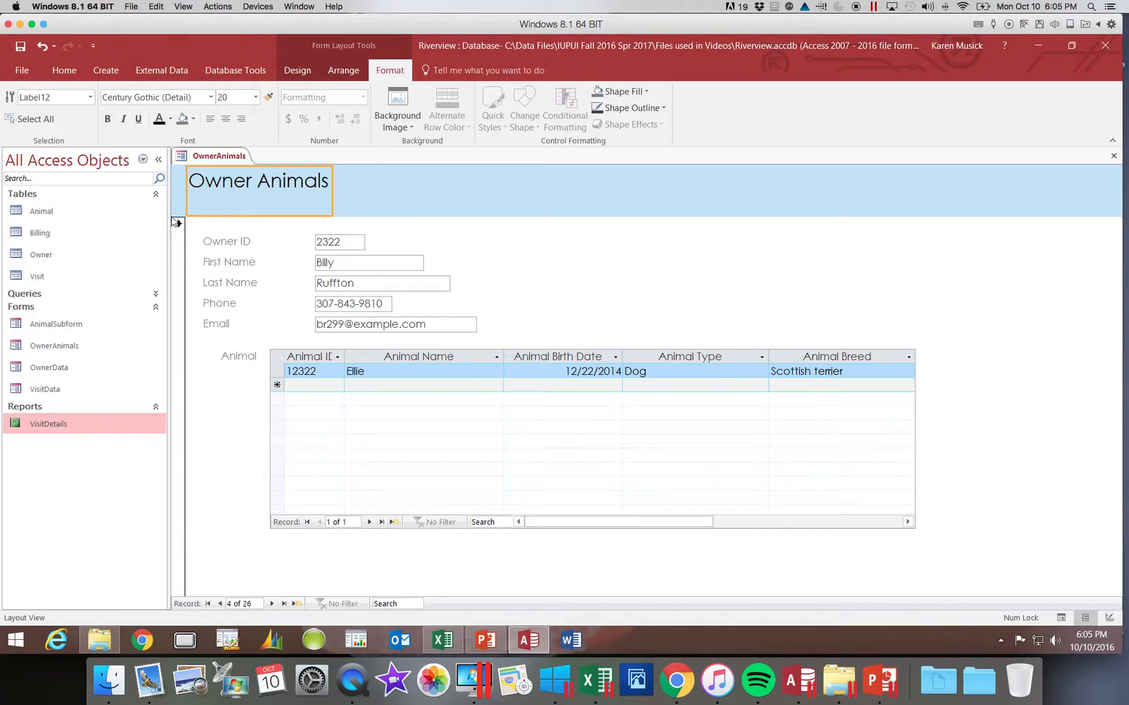
Step: Insert Animals.png as a logo in the form header
{"action": "left_click", "coordinate": [403, 209]}
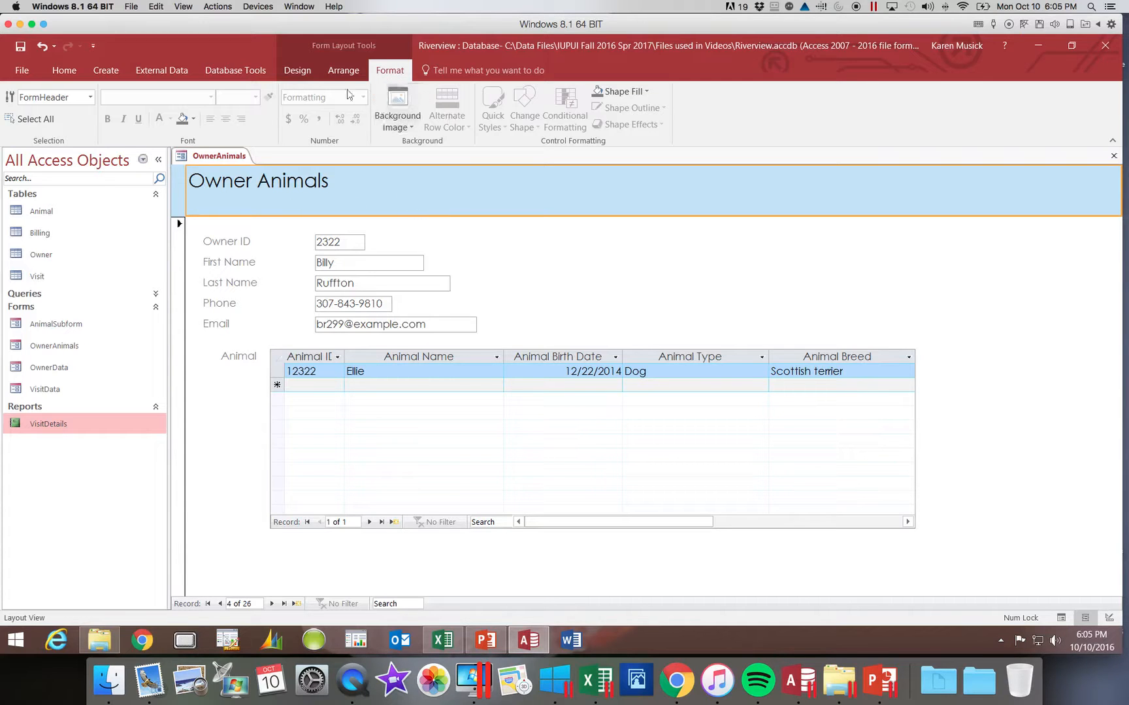
{"action": "left_click", "coordinate": [300, 70]}
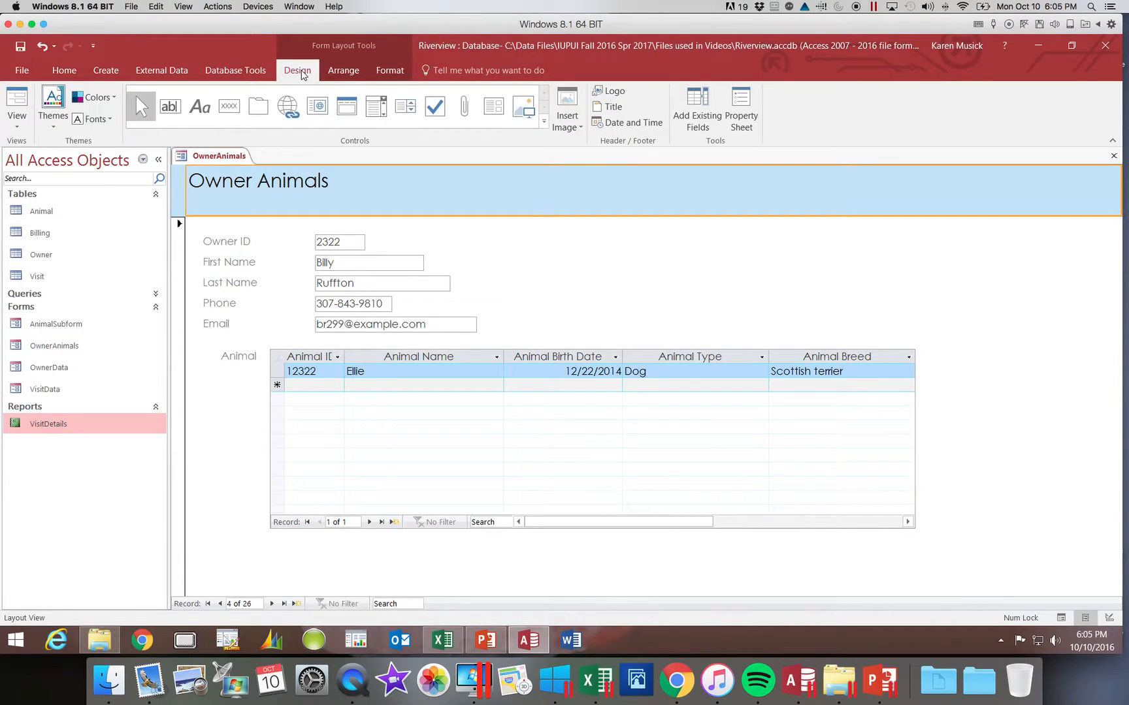
{"action": "left_click", "coordinate": [618, 94]}
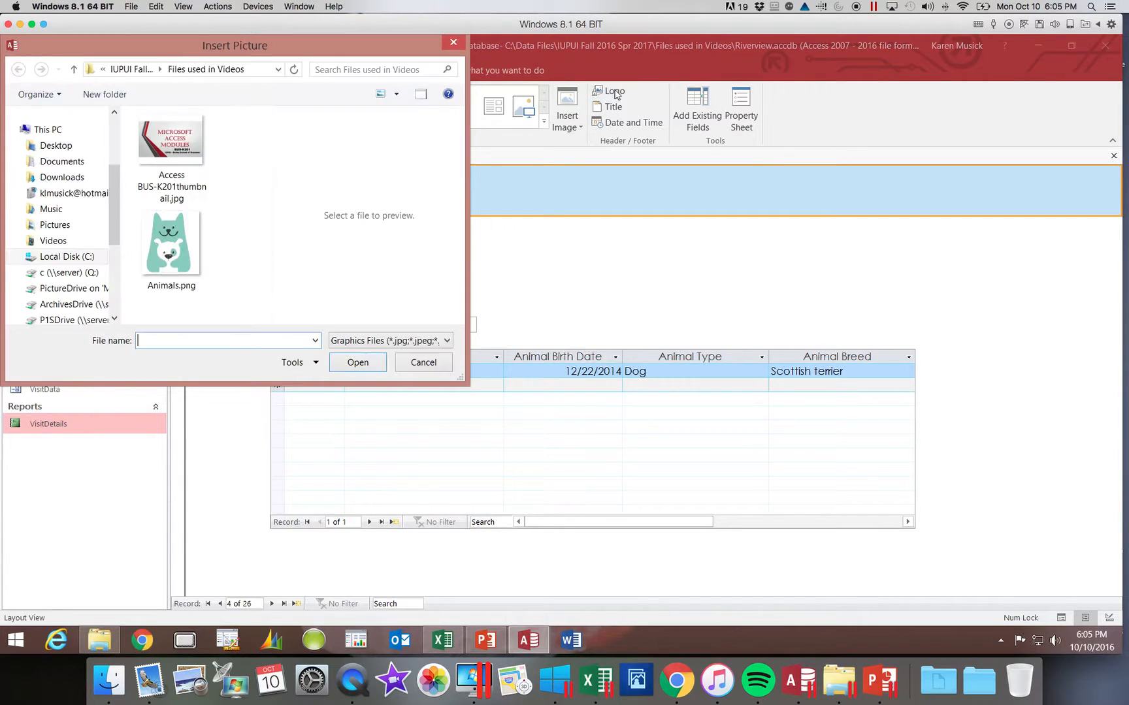
{"action": "left_click", "coordinate": [188, 246]}
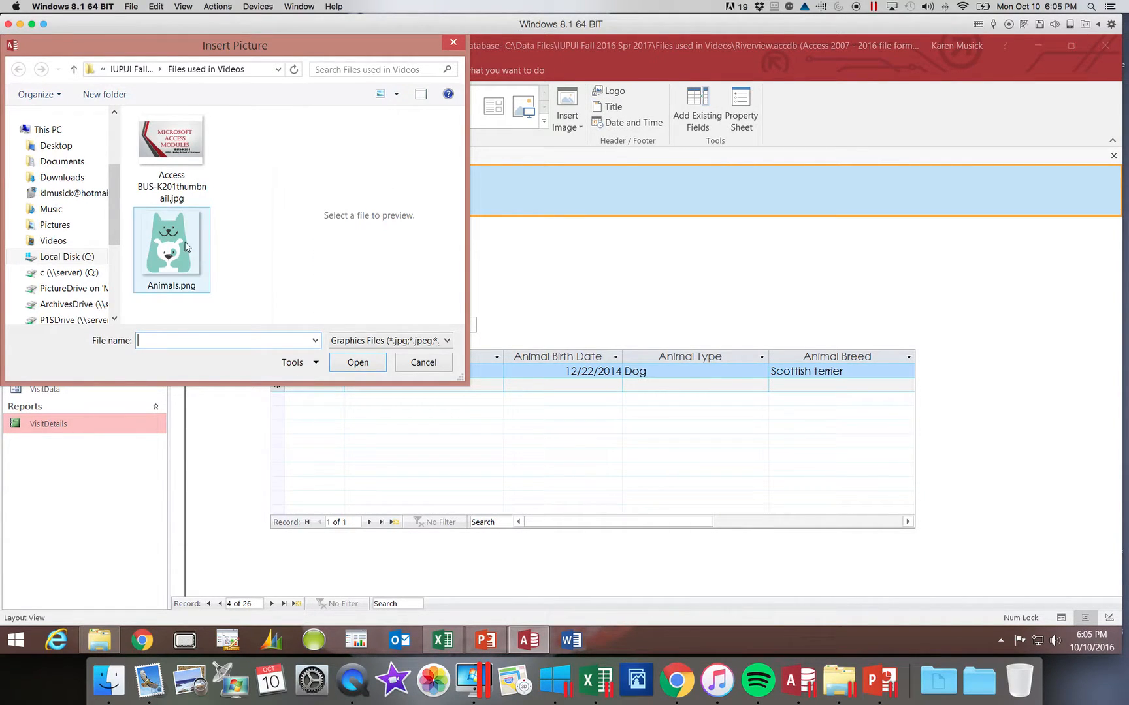
{"action": "left_click", "coordinate": [358, 361]}
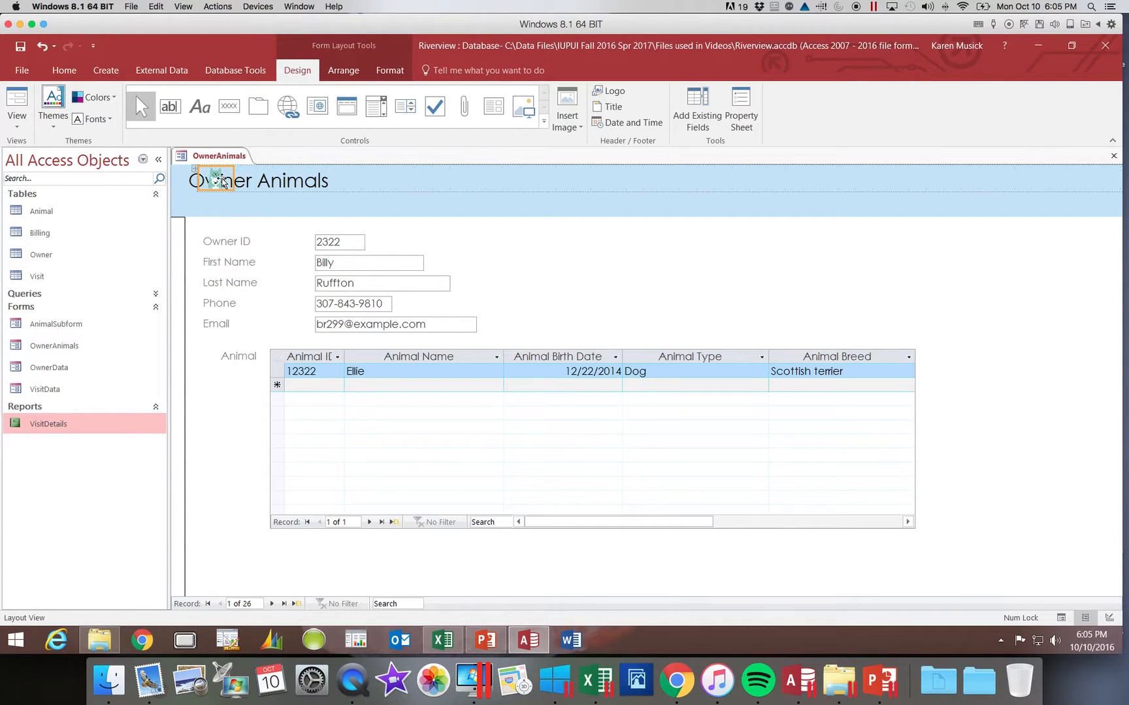
Step: Remove the control layout from the animal logo so it can be positioned independently of its grid
{"action": "right_click", "coordinate": [220, 182]}
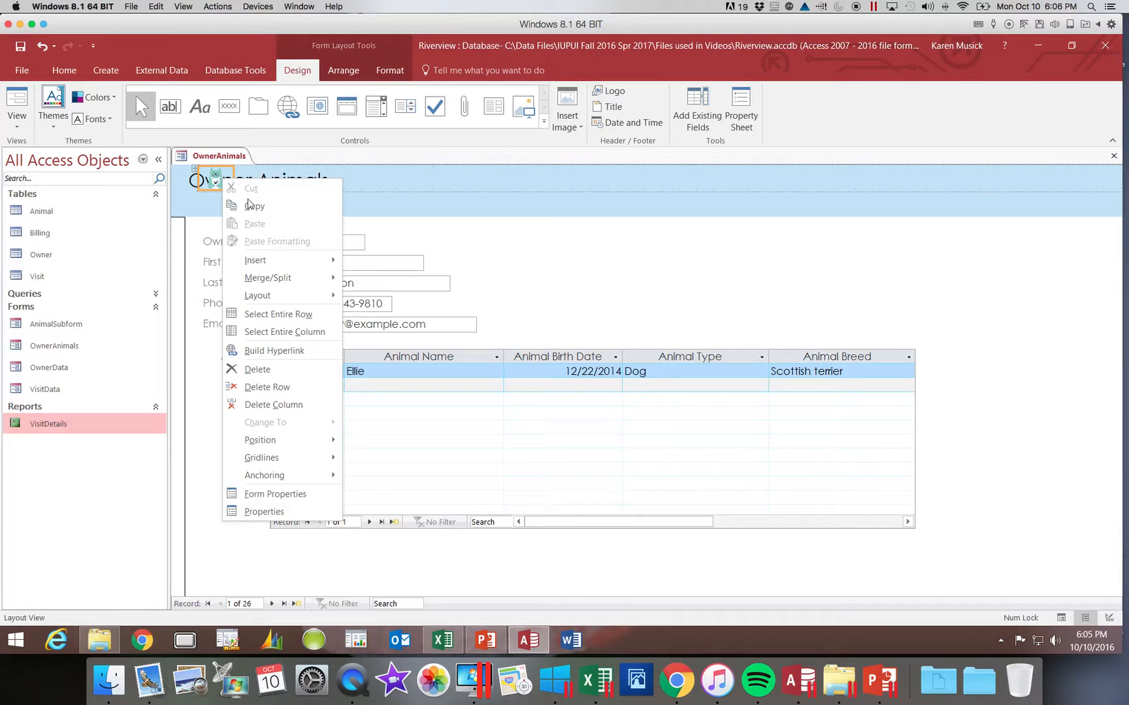
{"action": "mouse_move", "coordinate": [267, 296]}
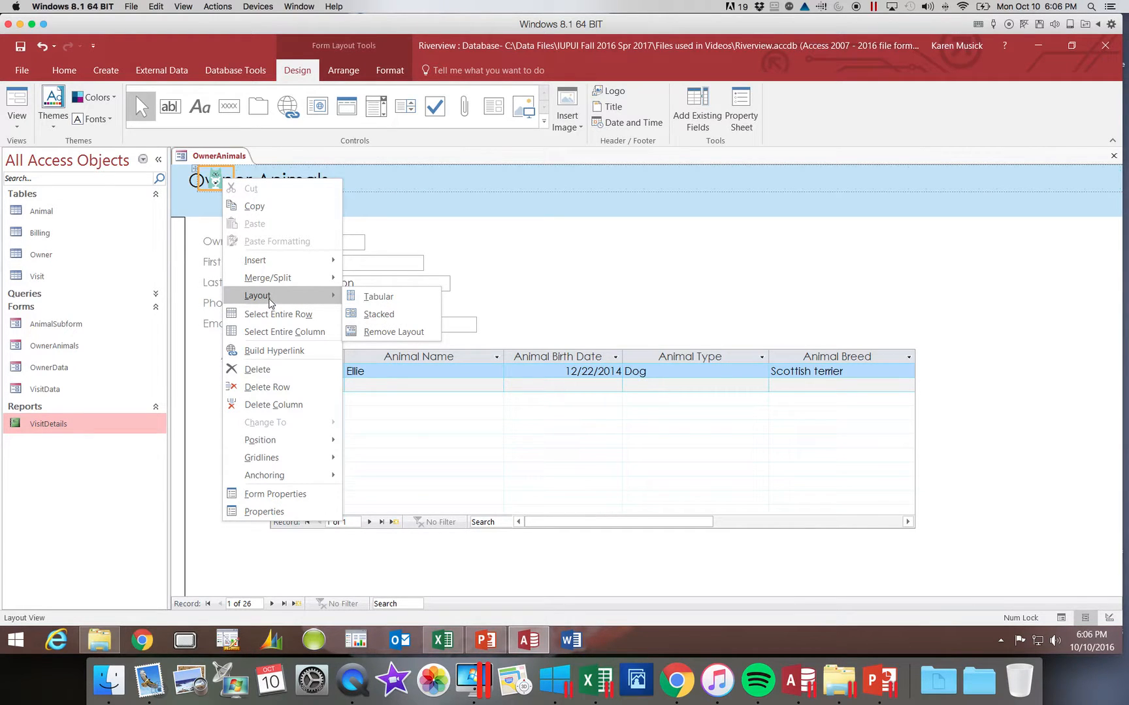
{"action": "left_click", "coordinate": [376, 332]}
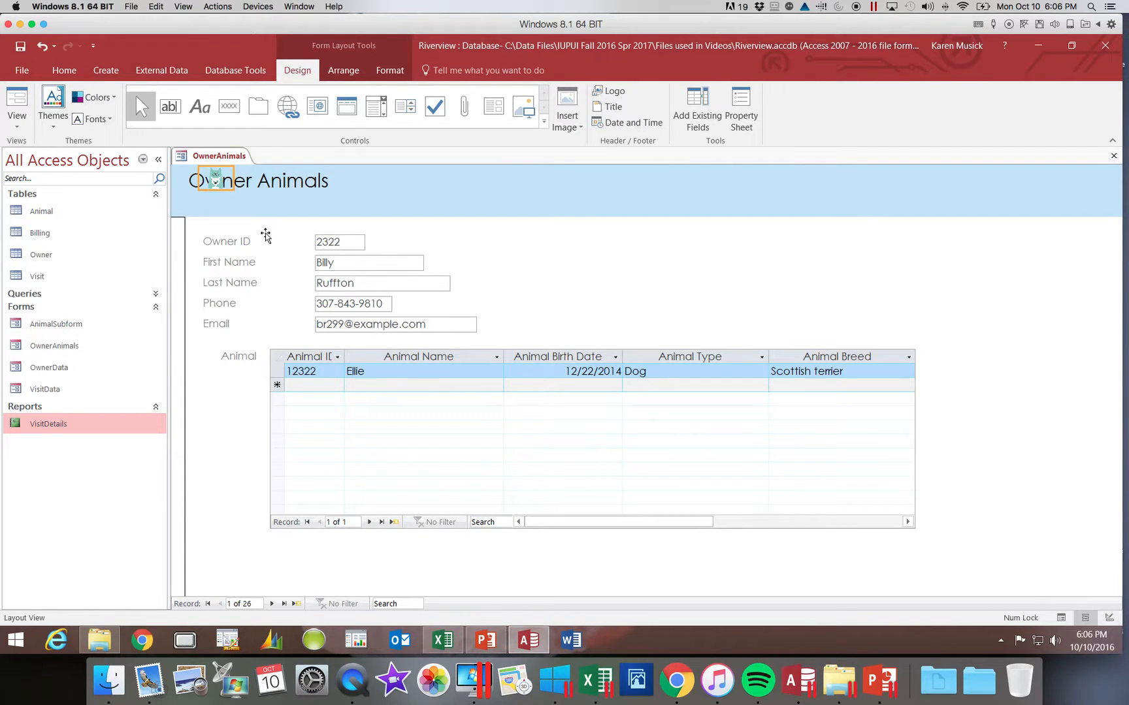
Step: Move the animal logo just right of the Owner Animals title and enlarge it to about twice its size
{"action": "left_click_drag", "start_coordinate": [224, 183], "coordinate": [368, 184]}
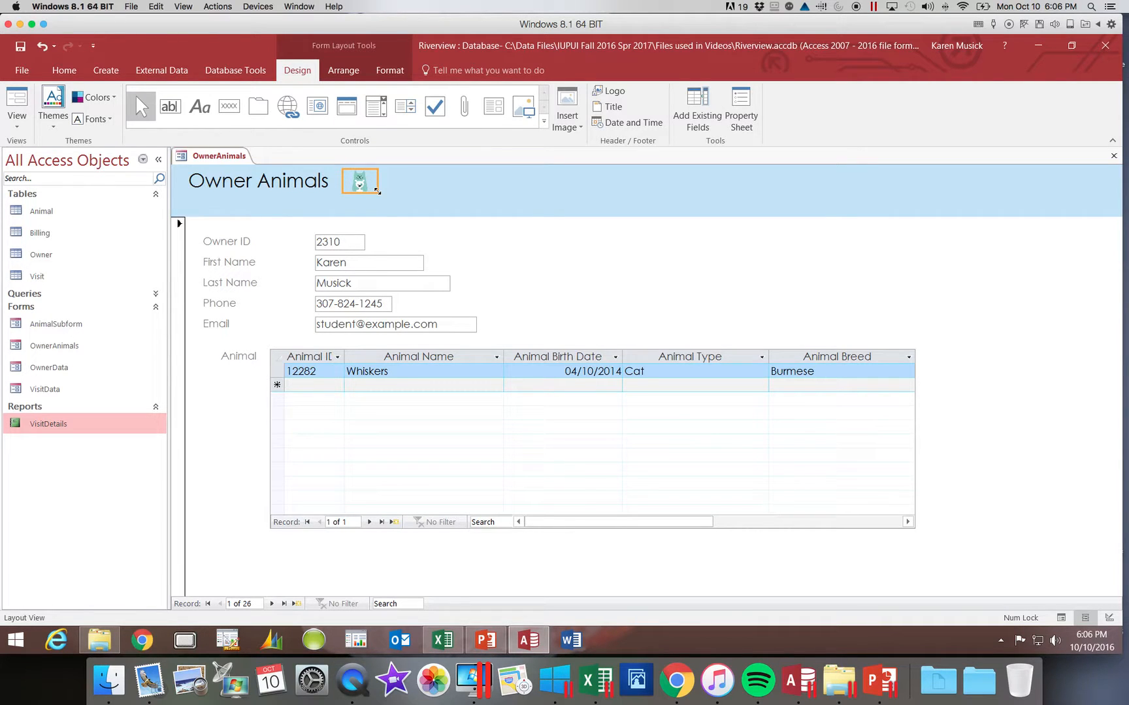
{"action": "left_click_drag", "start_coordinate": [378, 191], "coordinate": [415, 230]}
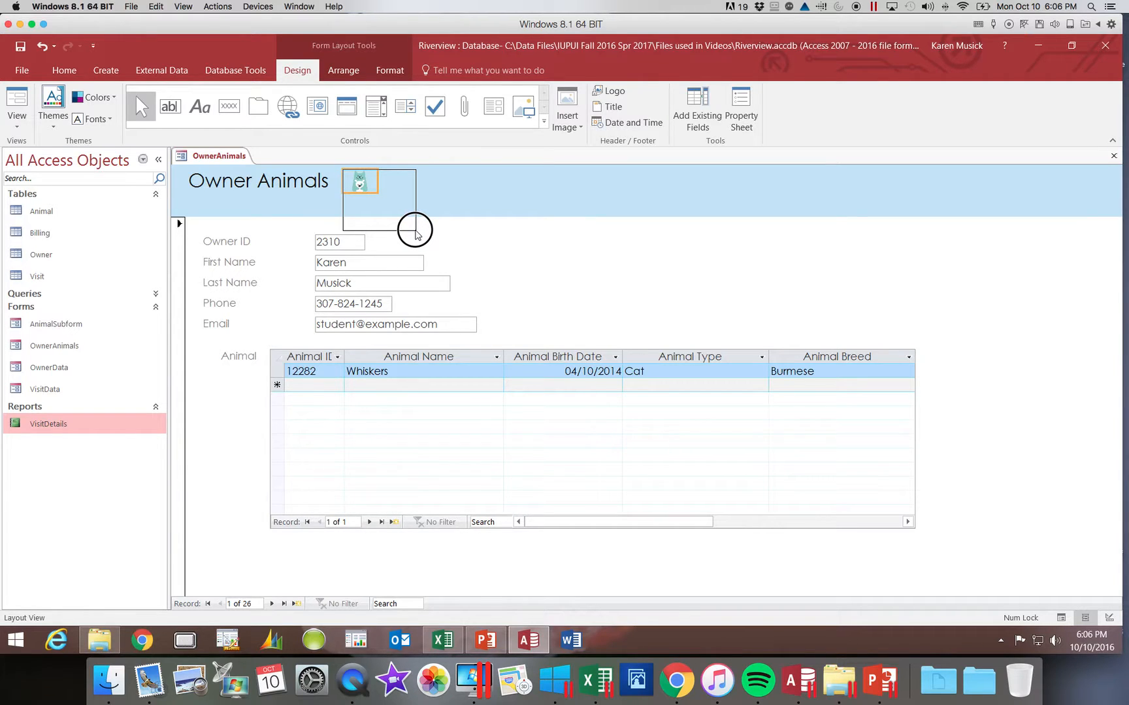
{"action": "left_click_drag", "start_coordinate": [415, 231], "coordinate": [416, 232]}
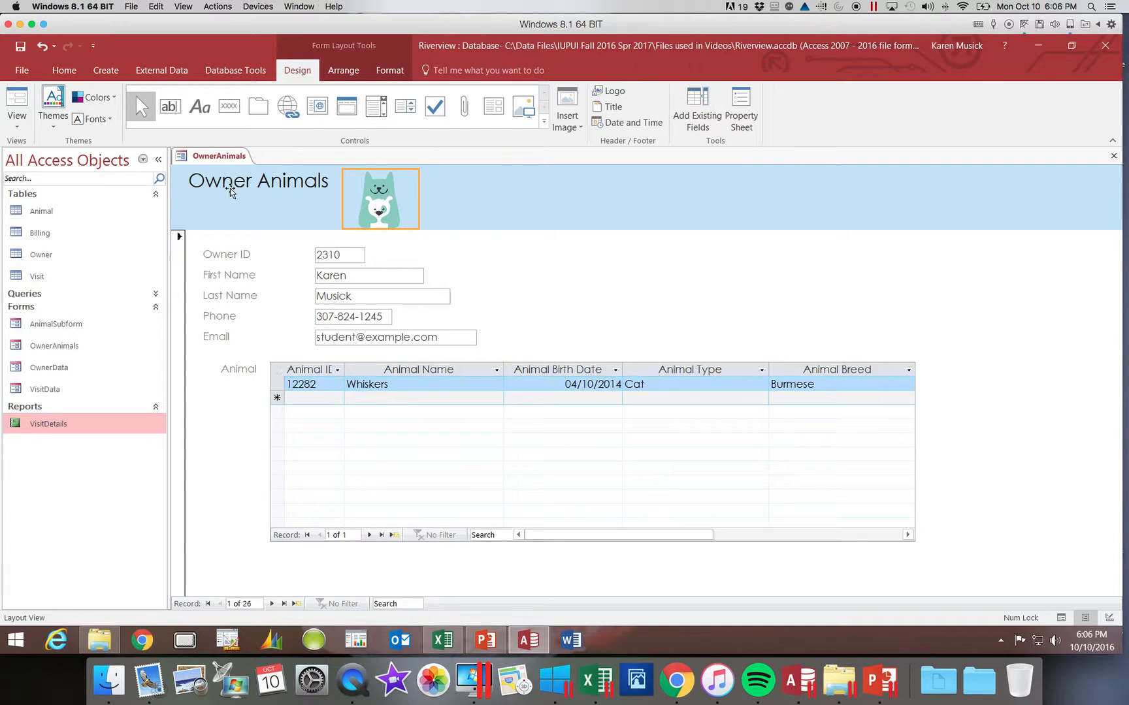
Step: Switch the OwnerAnimals form to Design View, saving the changes to both AnimalSubform and OwnerAnimals
{"action": "left_click", "coordinate": [15, 129]}
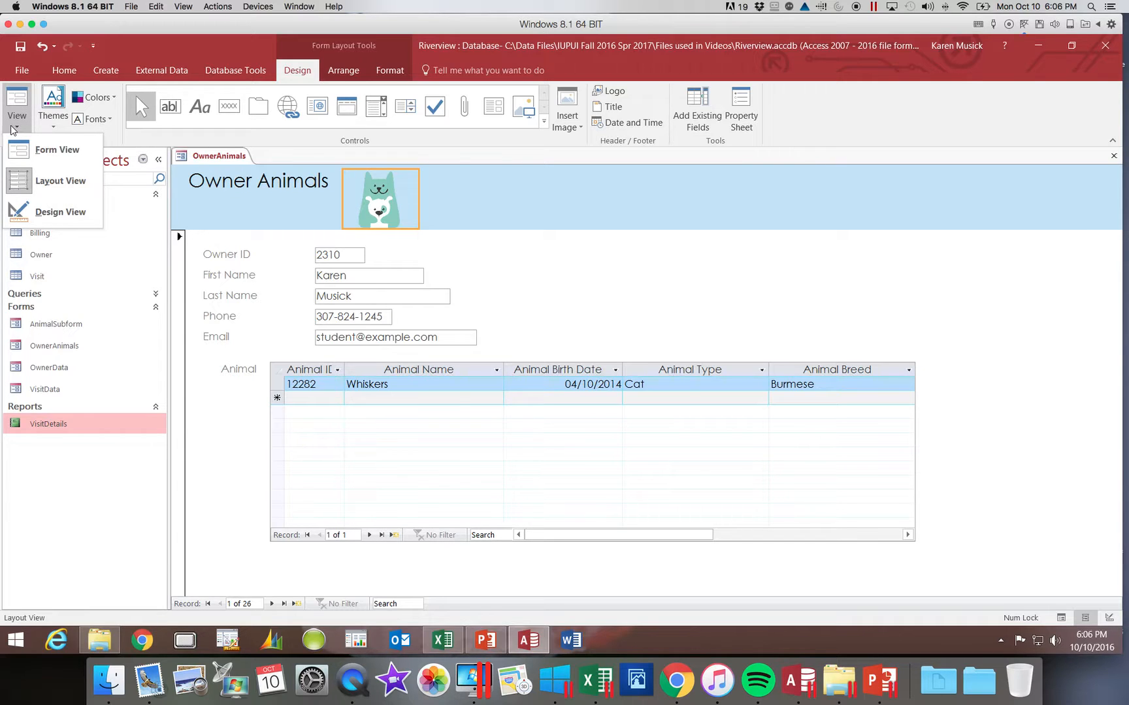
{"action": "left_click", "coordinate": [33, 215]}
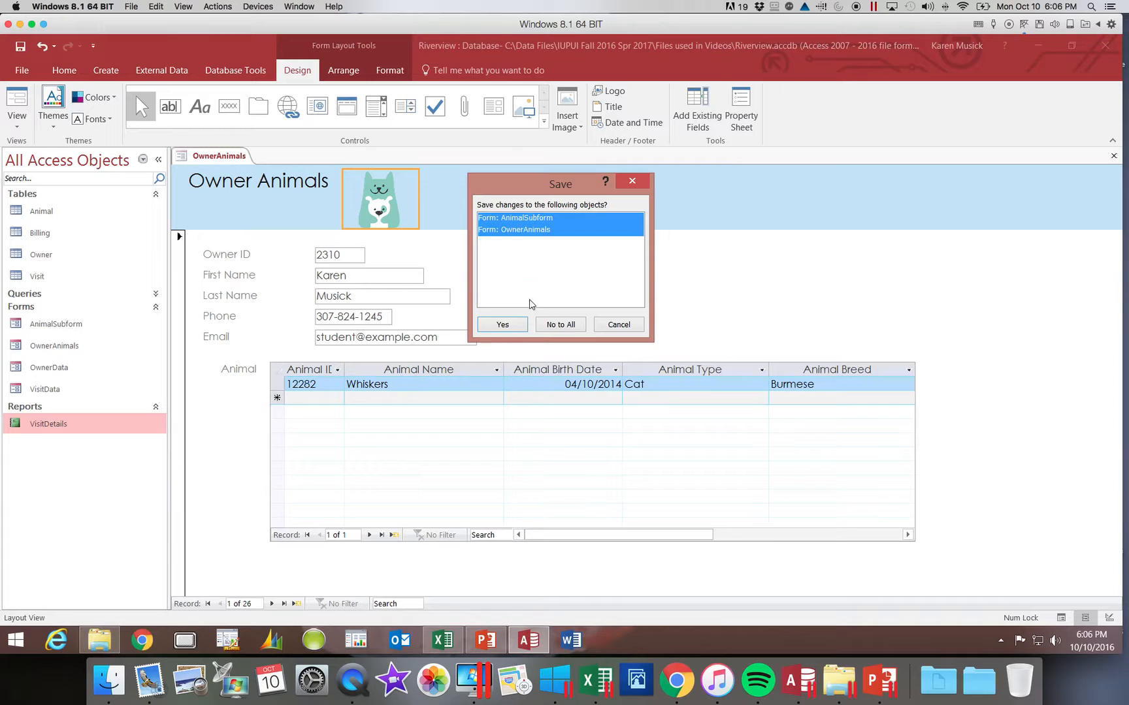
{"action": "left_click", "coordinate": [508, 325]}
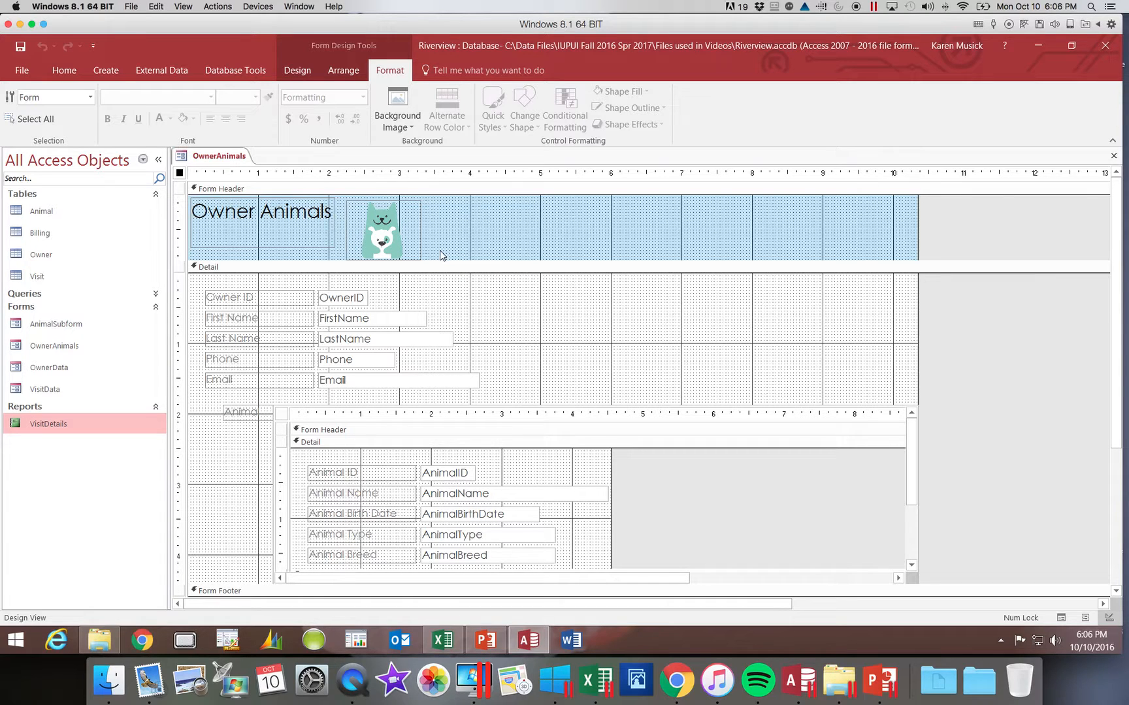
Step: Add a label about 3.3 inches wide right of the logo in the form header, reading "Prepared by" and the preparer's full name
{"action": "left_click", "coordinate": [297, 70]}
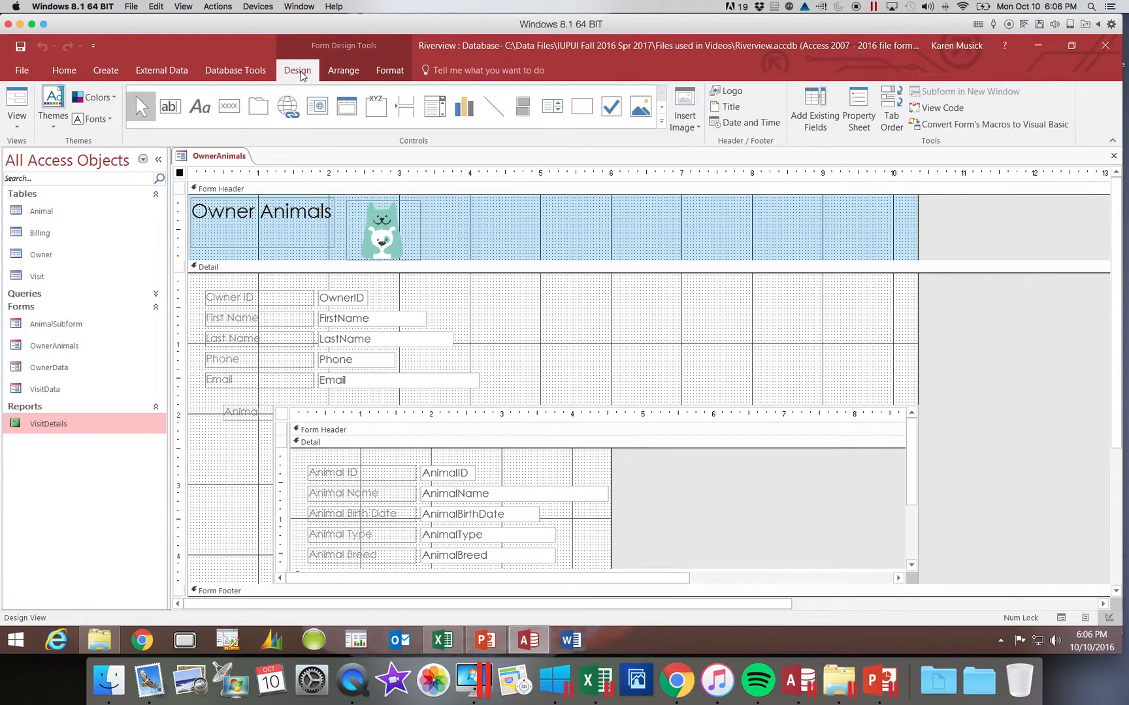
{"action": "left_click", "coordinate": [194, 106]}
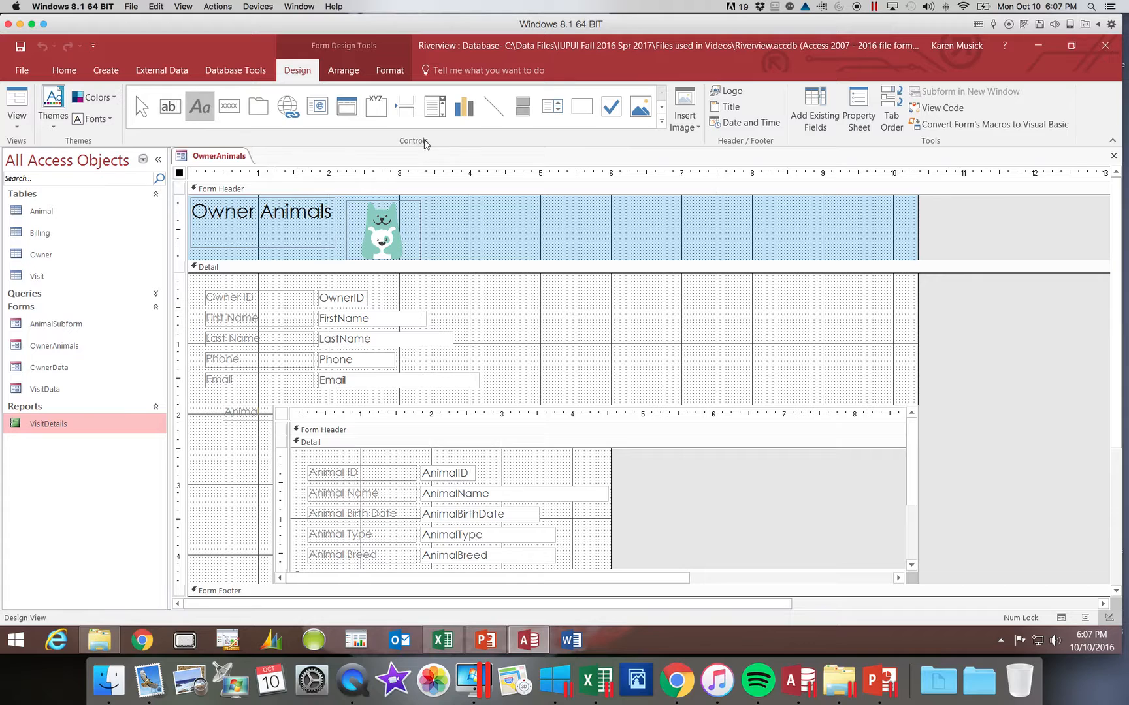
{"action": "left_click", "coordinate": [590, 199]}
{"action": "left_click_drag", "start_coordinate": [590, 202], "coordinate": [821, 248]}
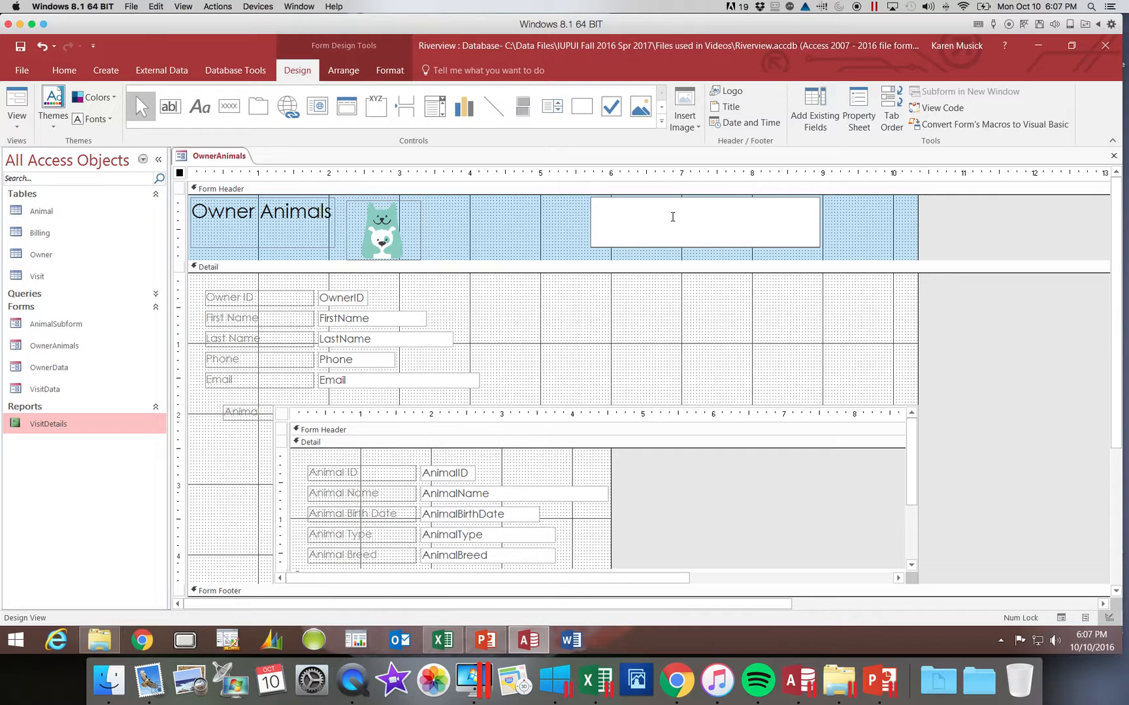
{"action": "type", "text": "Prepared by Karen Musick"}
{"action": "left_click", "coordinate": [543, 229]}
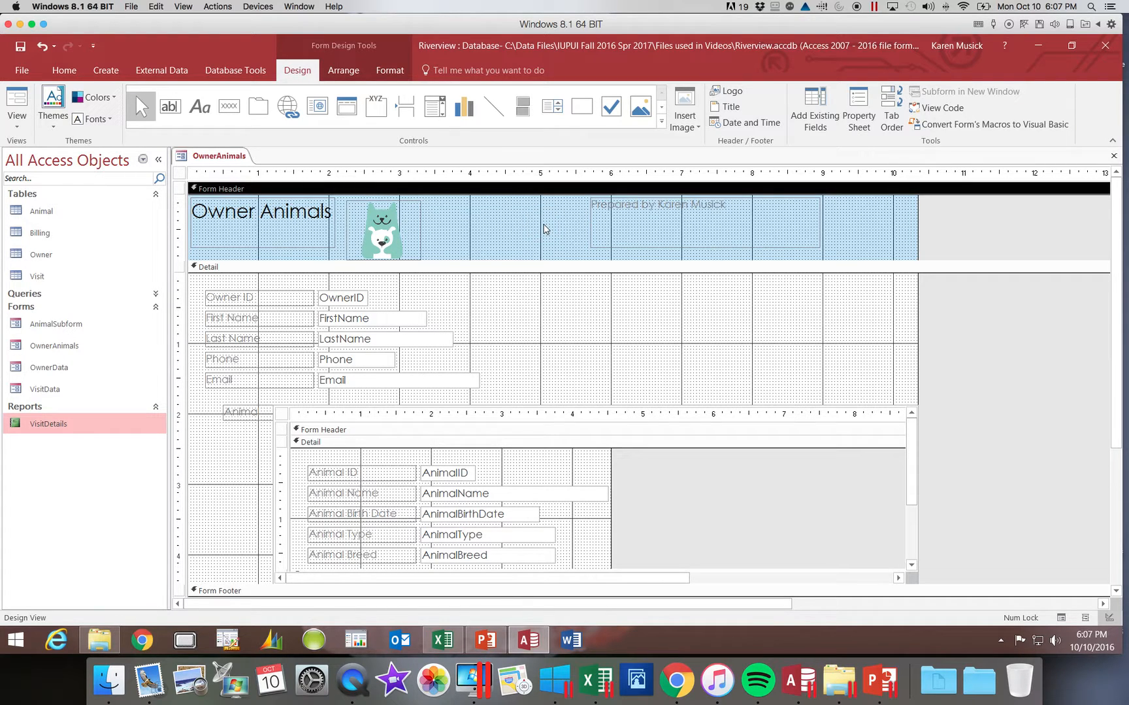
Step: Format the "Prepared by" label in the form header as 20-point bold text in the theme's red
{"action": "left_click", "coordinate": [640, 225]}
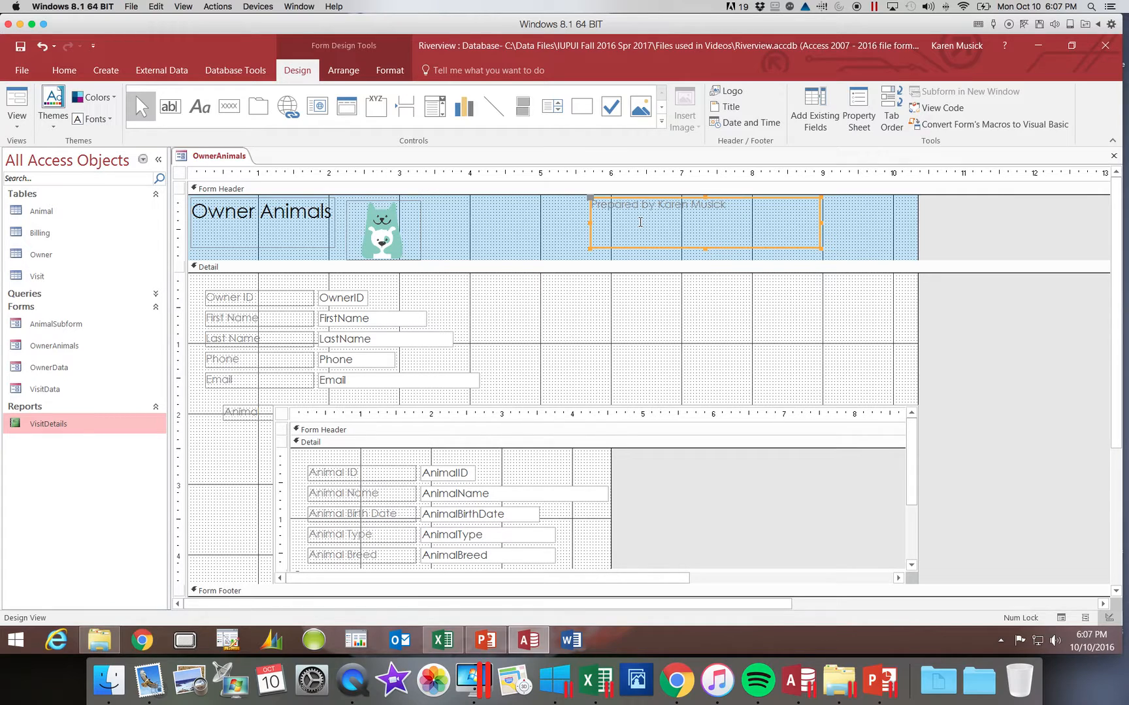
{"action": "left_click", "coordinate": [389, 72]}
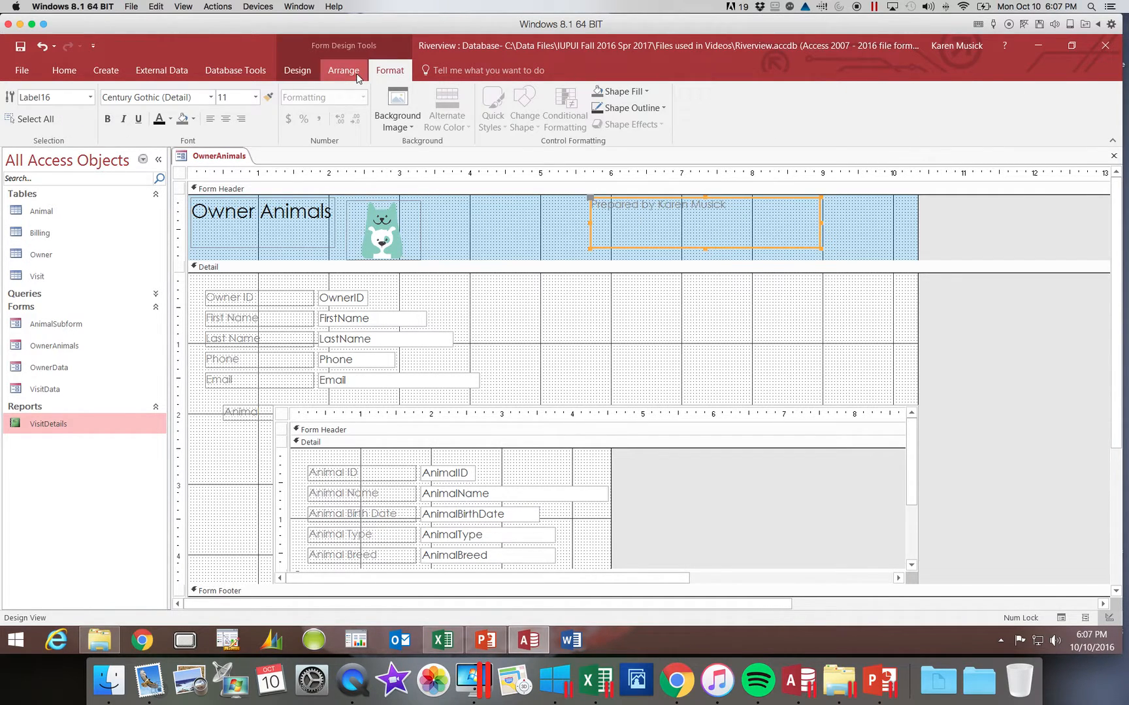
{"action": "left_click", "coordinate": [243, 97]}
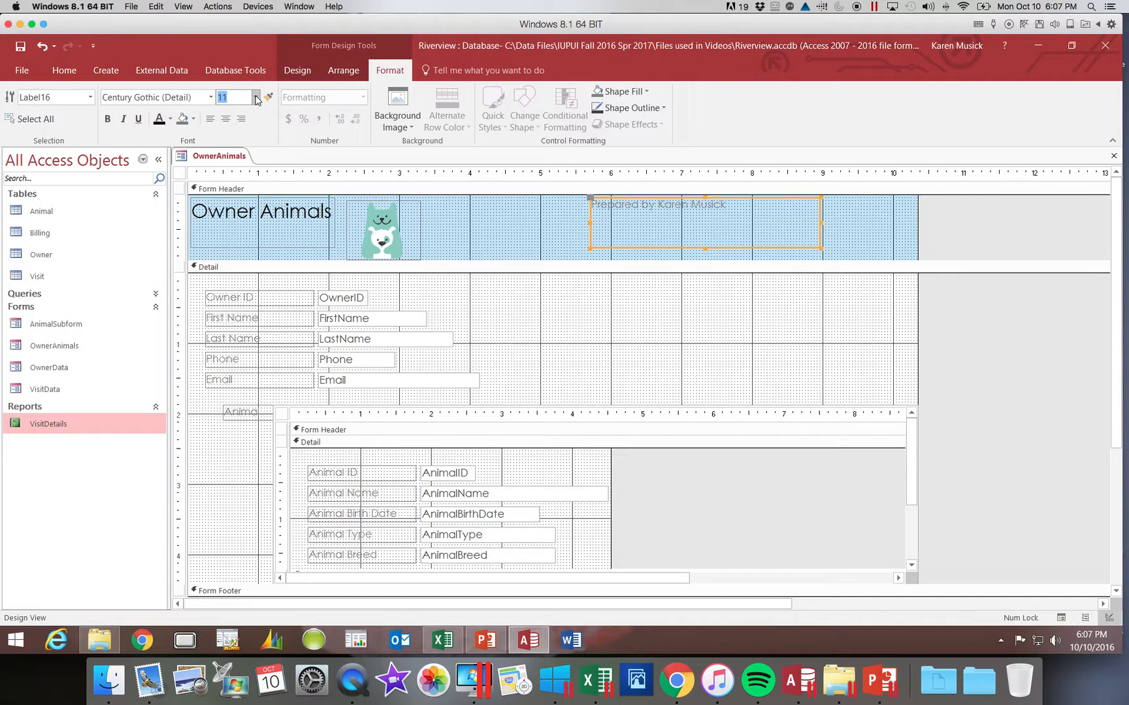
{"action": "left_click", "coordinate": [256, 97]}
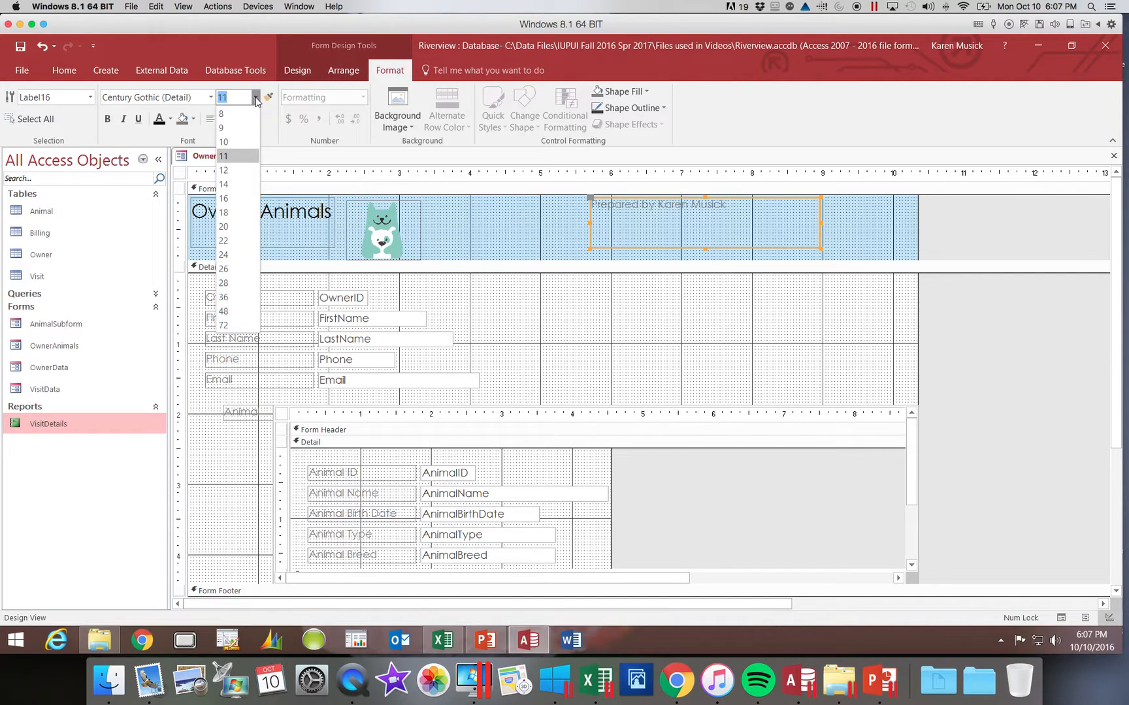
{"action": "left_click", "coordinate": [239, 227]}
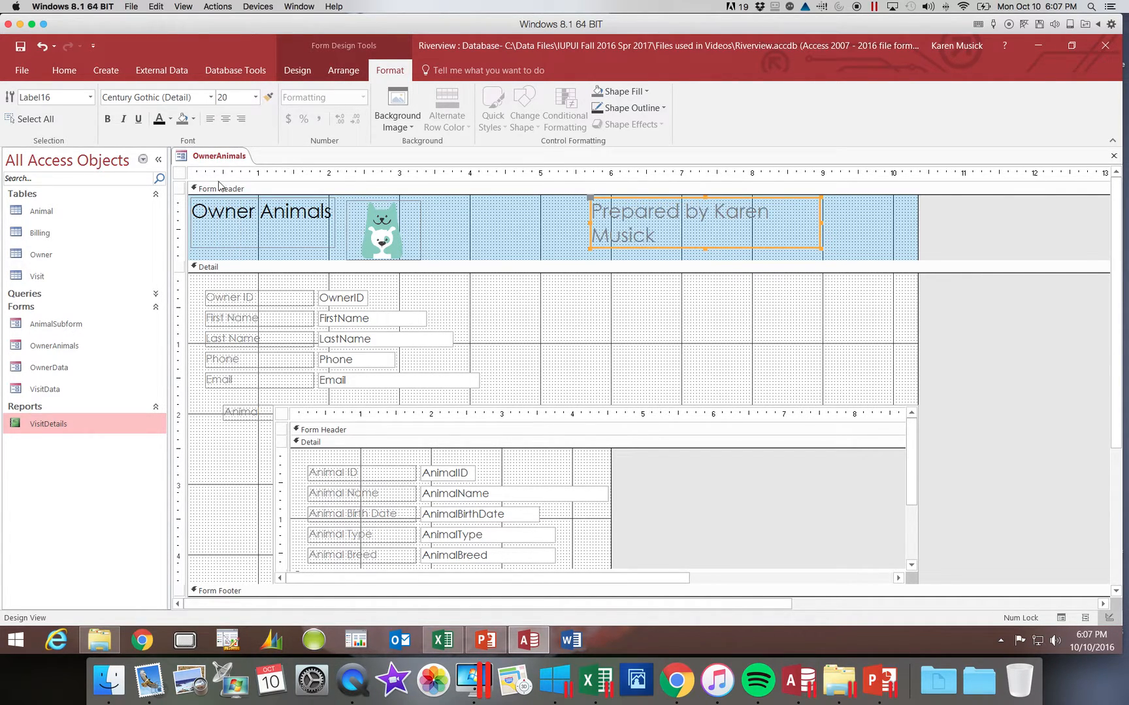
{"action": "left_click", "coordinate": [108, 121]}
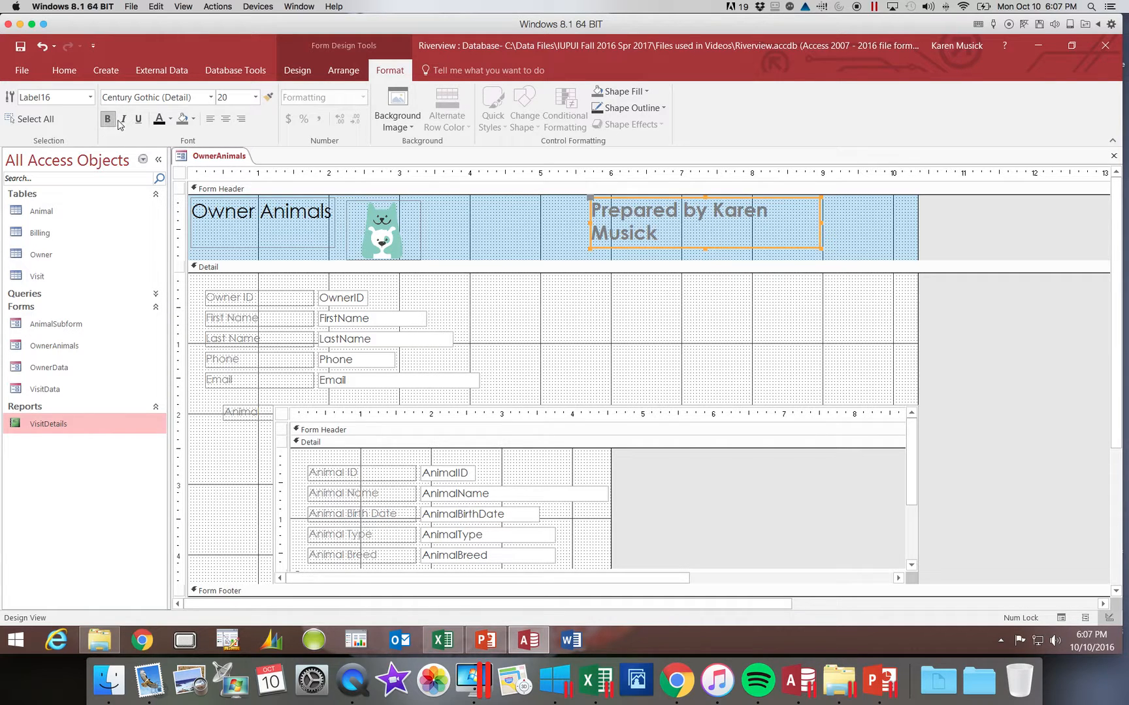
{"action": "left_click", "coordinate": [171, 119]}
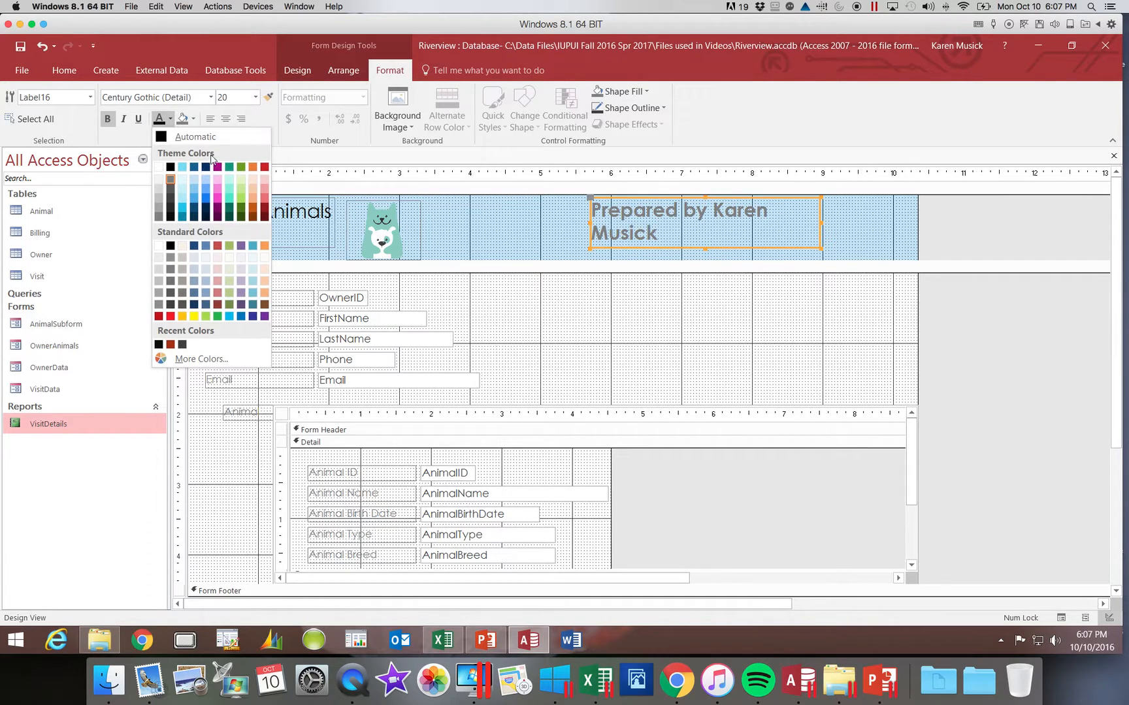
{"action": "left_click", "coordinate": [265, 167]}
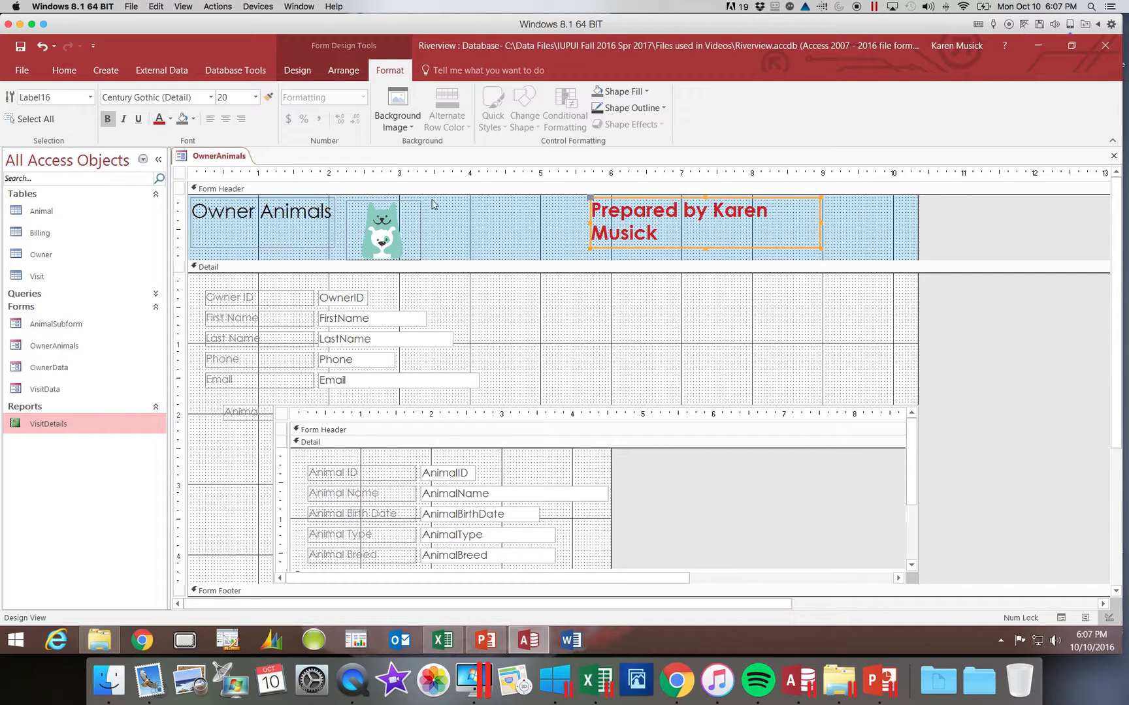
Step: Widen the "Prepared by" label rightward to about the 10-inch mark so its text fits on one line
{"action": "left_click", "coordinate": [821, 222]}
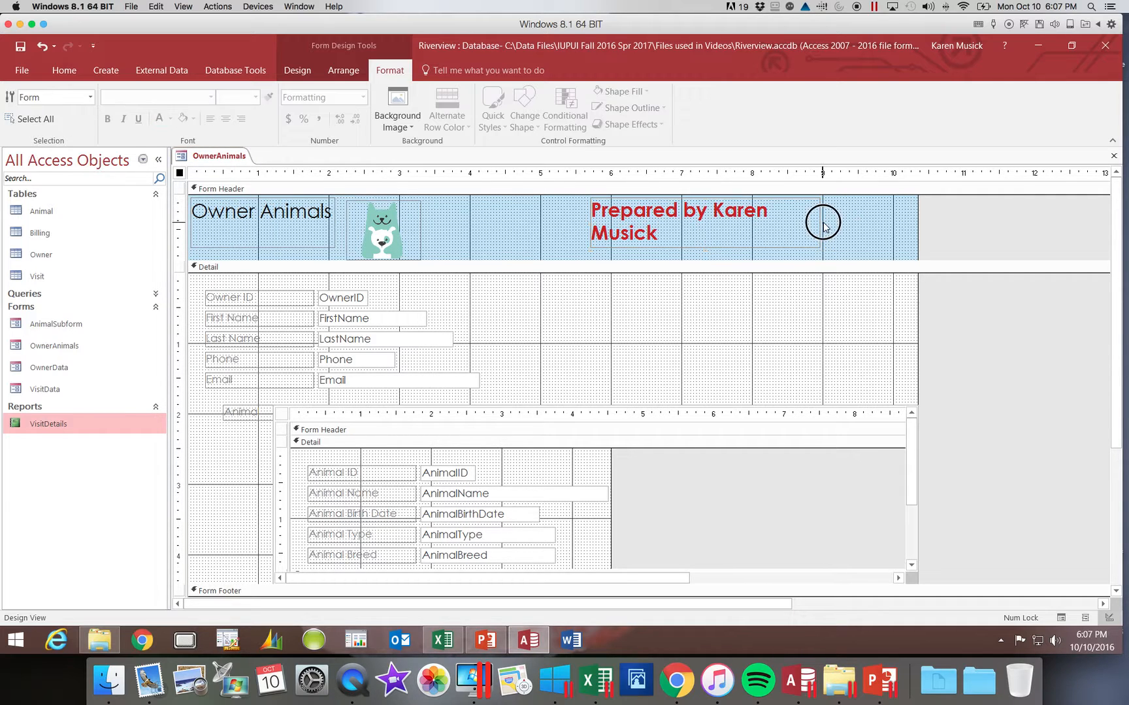
{"action": "left_click", "coordinate": [807, 221]}
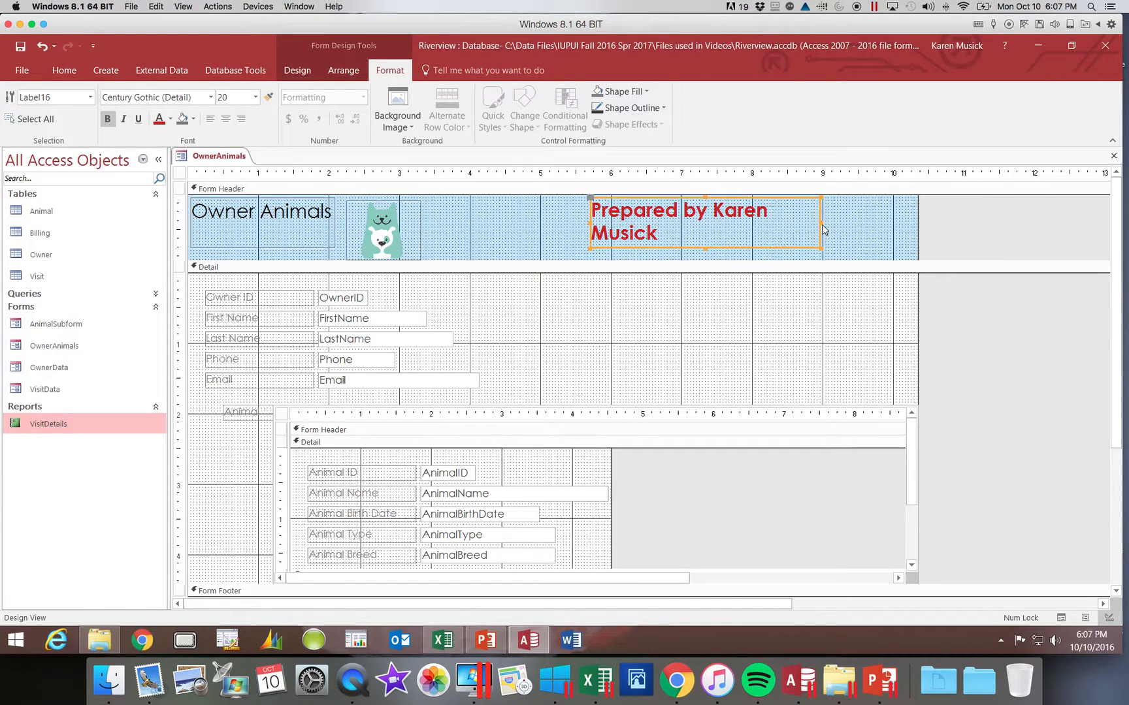
{"action": "left_click", "coordinate": [821, 222]}
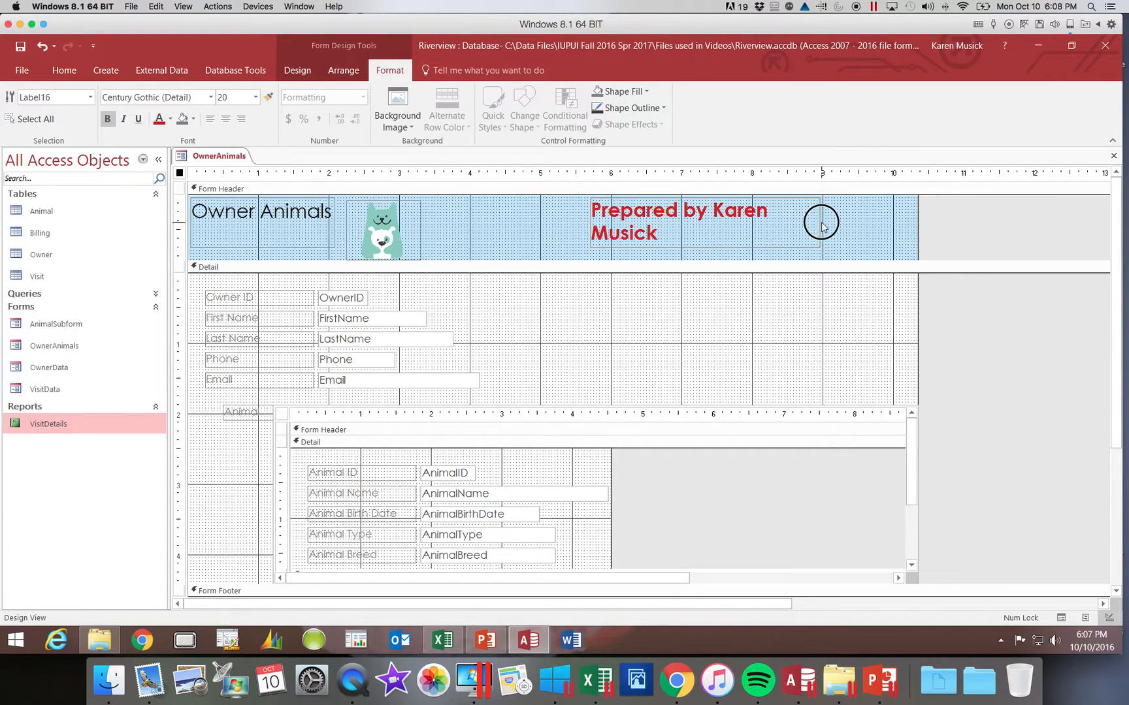
{"action": "left_click_drag", "start_coordinate": [781, 221], "coordinate": [785, 221]}
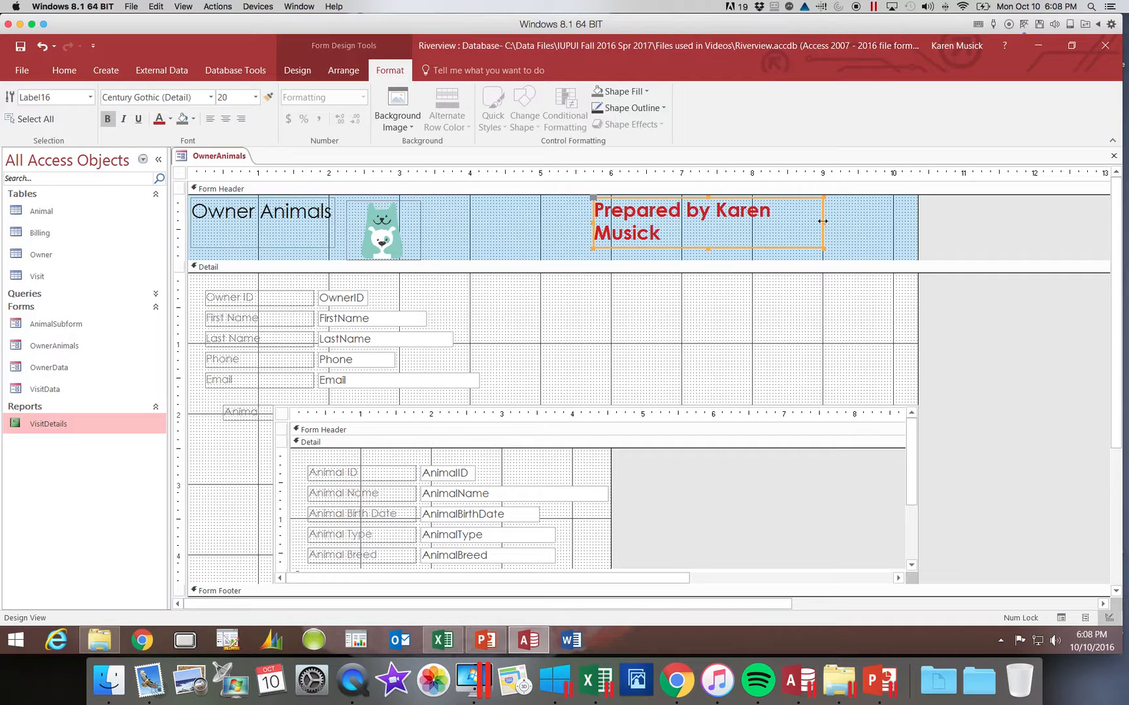
{"action": "left_click_drag", "start_coordinate": [822, 221], "coordinate": [903, 227]}
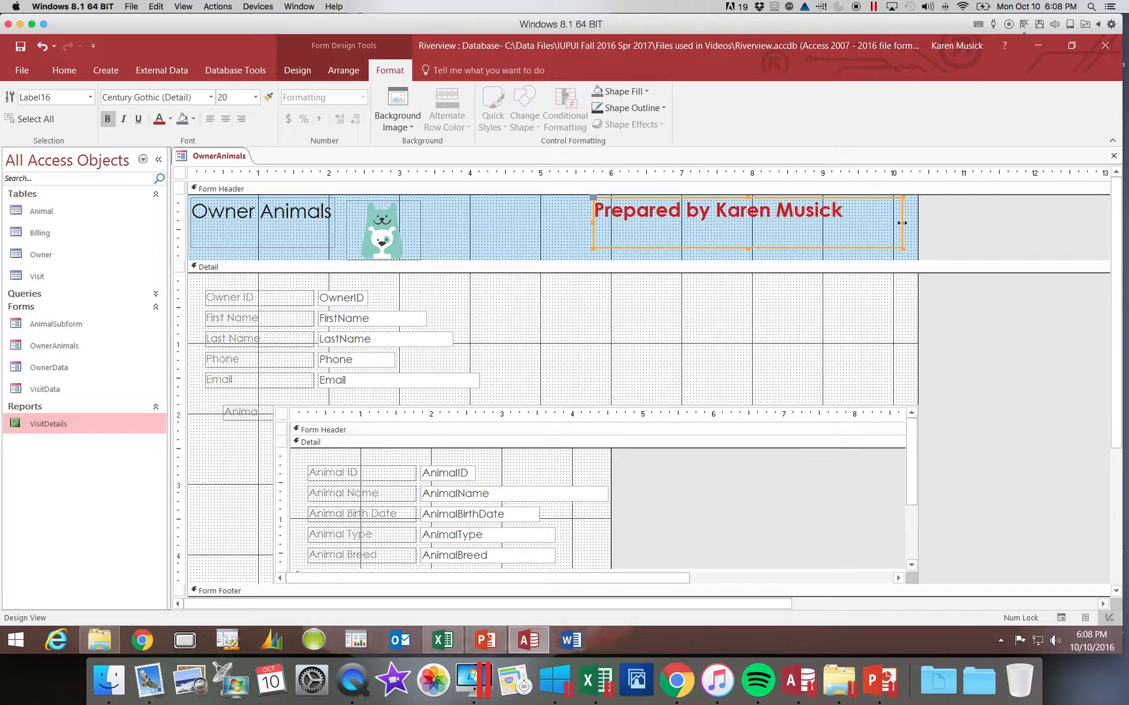
Step: Narrow the "Prepared by" label to about the 9.9-inch mark and display the OwnerAnimals form in Form View
{"action": "left_click_drag", "start_coordinate": [902, 223], "coordinate": [884, 222]}
{"action": "left_click", "coordinate": [499, 242]}
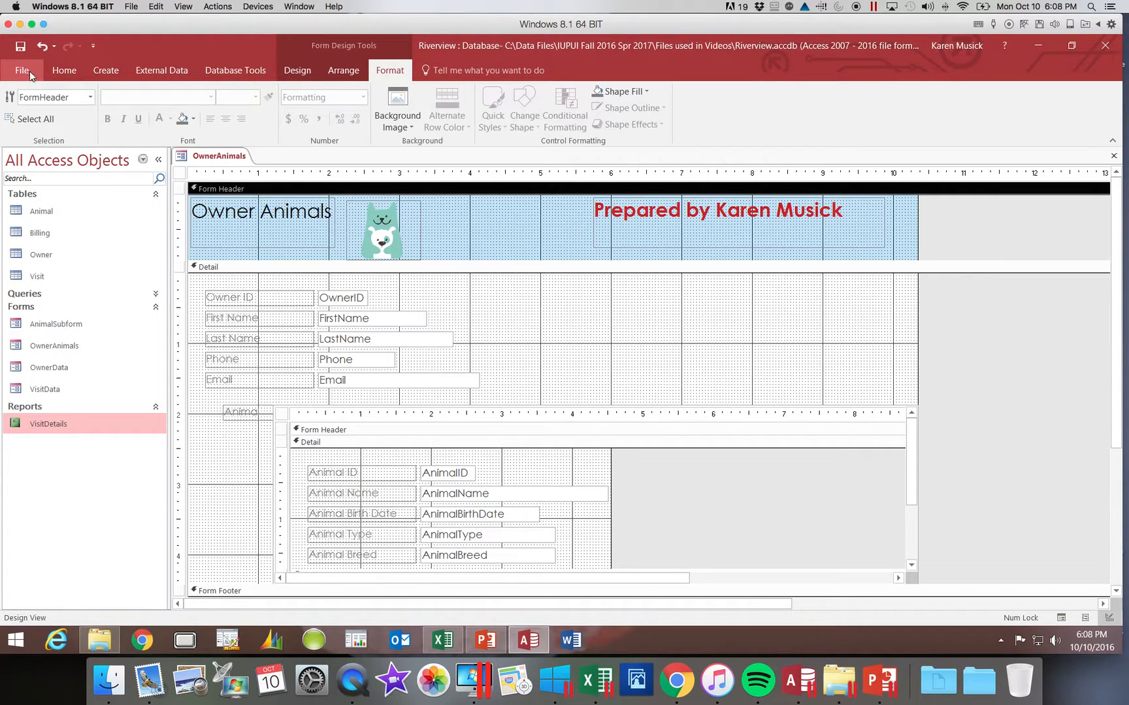
{"action": "left_click", "coordinate": [65, 70]}
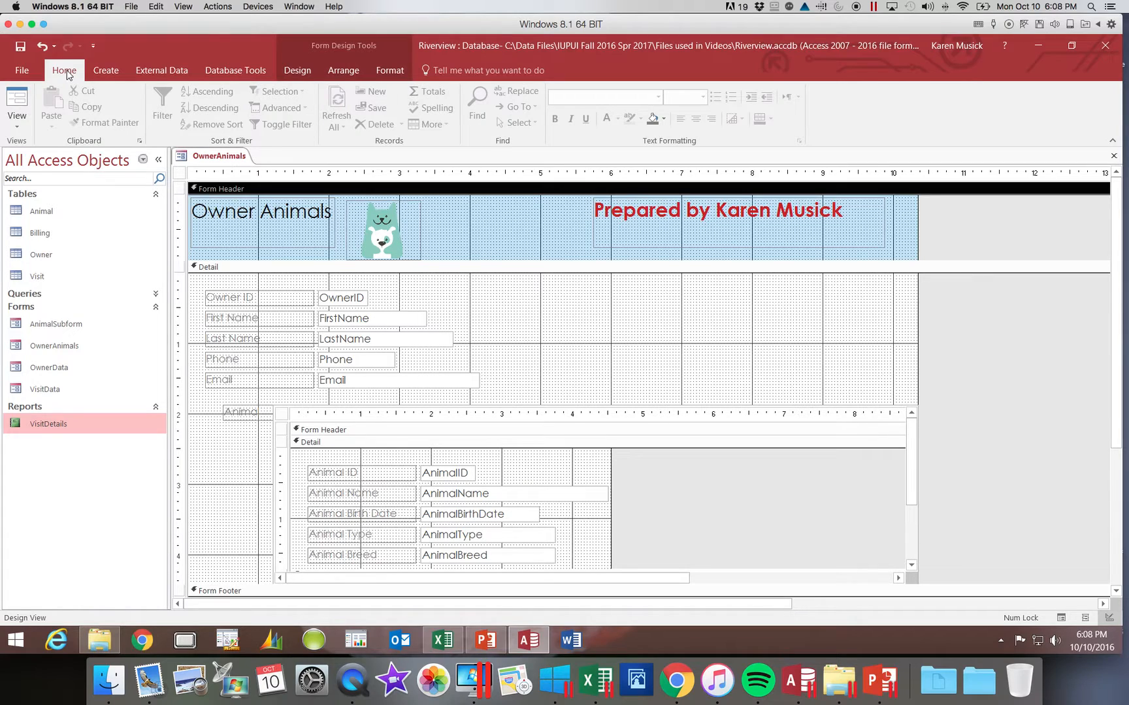
{"action": "left_click", "coordinate": [23, 130]}
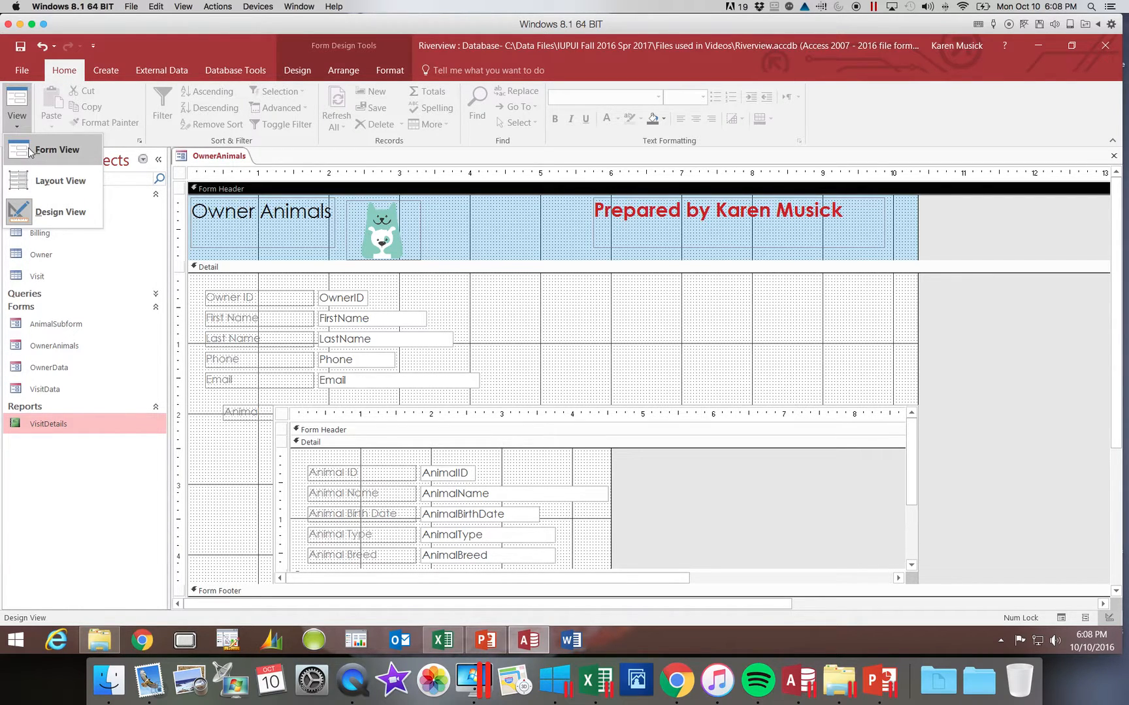
{"action": "left_click", "coordinate": [31, 150]}
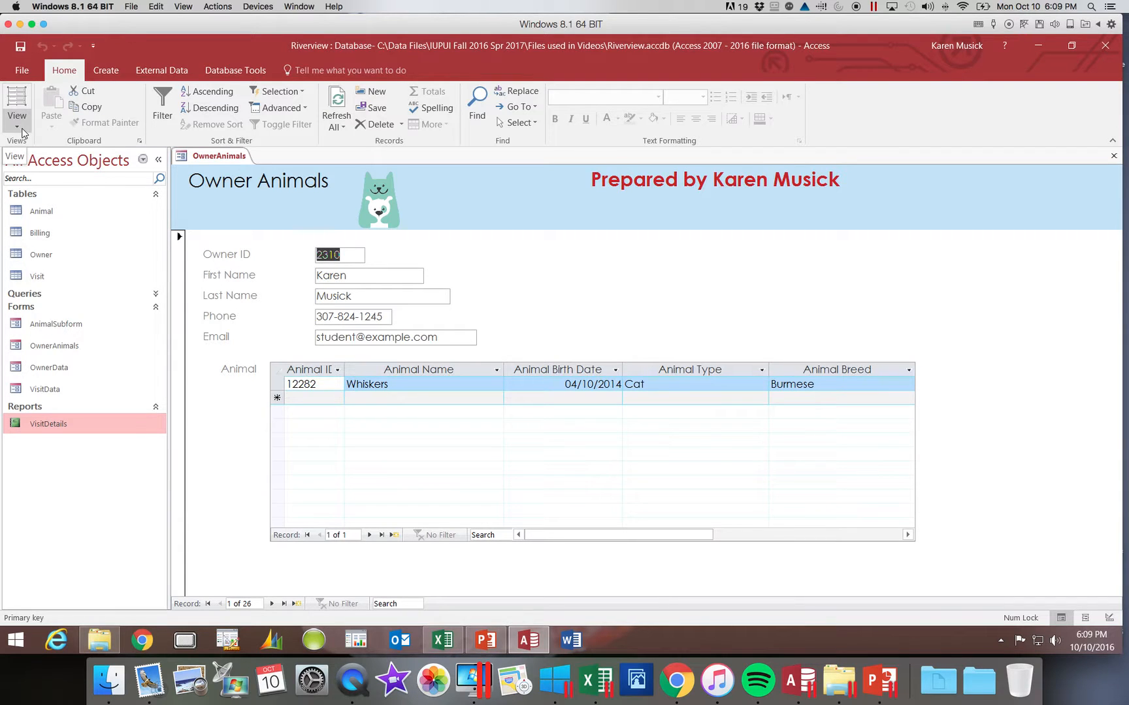
Step: In Layout View, widen the Animal subform and its Animal ID column so the full column heading fits
{"action": "left_click", "coordinate": [22, 130]}
{"action": "left_click", "coordinate": [41, 189]}
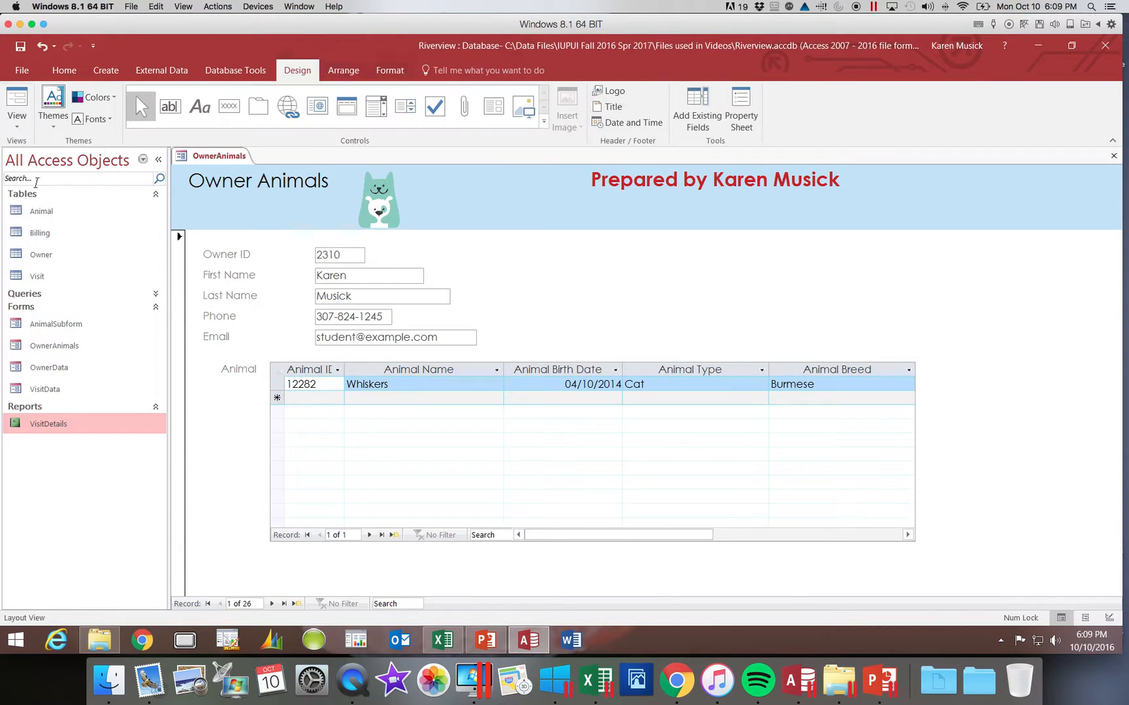
{"action": "left_click", "coordinate": [468, 442]}
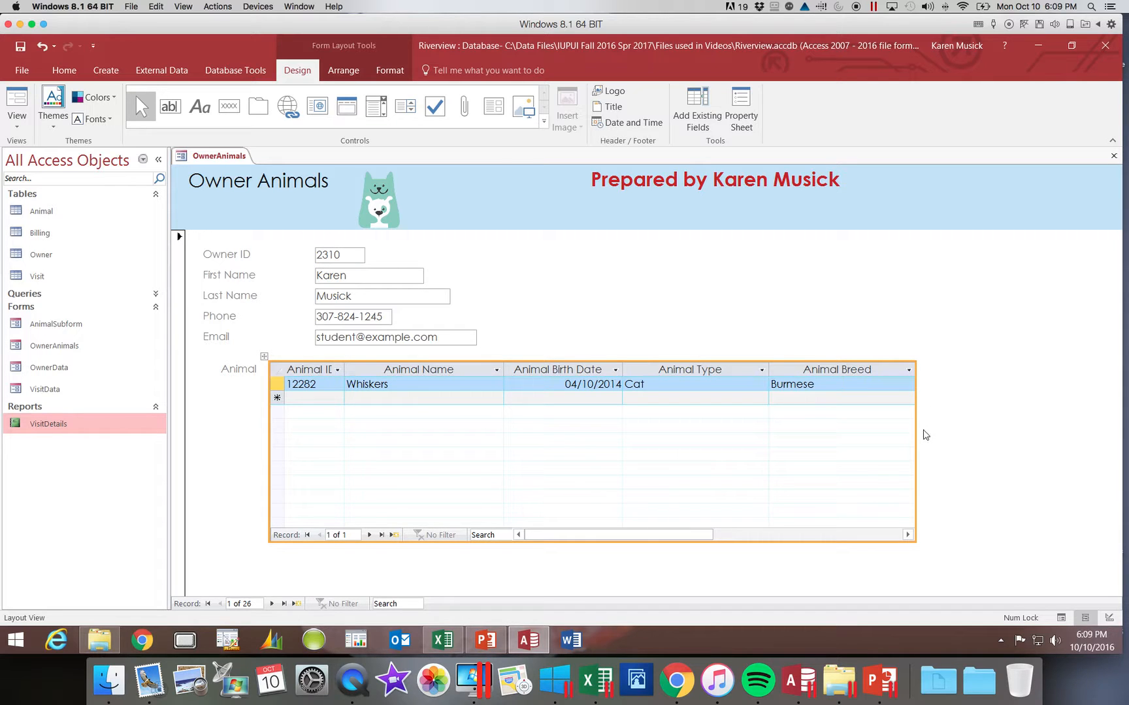
{"action": "left_click_drag", "start_coordinate": [915, 436], "coordinate": [989, 442]}
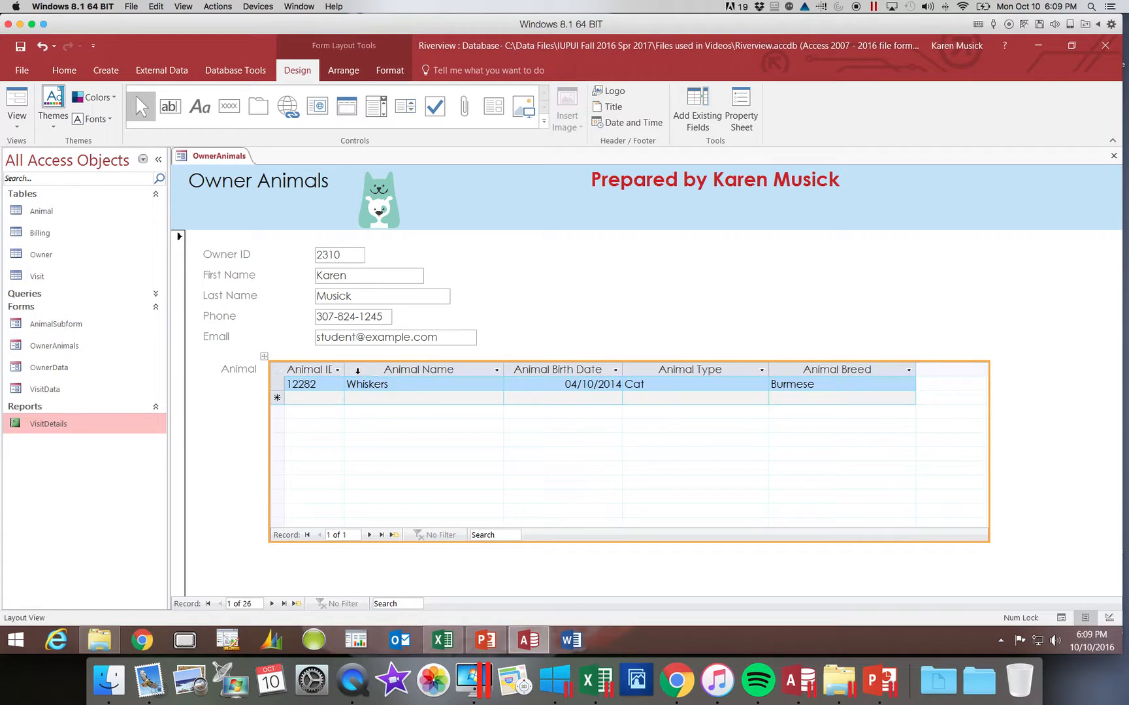
{"action": "left_click_drag", "start_coordinate": [344, 369], "coordinate": [358, 370]}
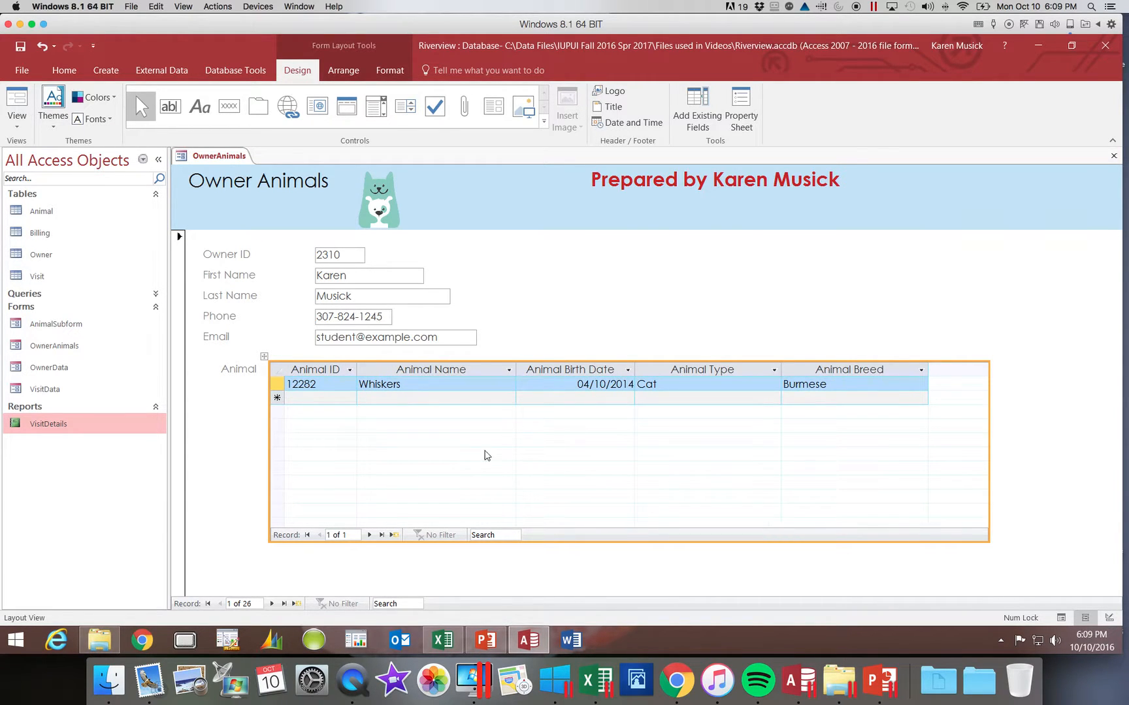
Step: Narrow the Animal subform so its outer edge lines up with the end of the Animal Breed column
{"action": "left_click", "coordinate": [992, 453]}
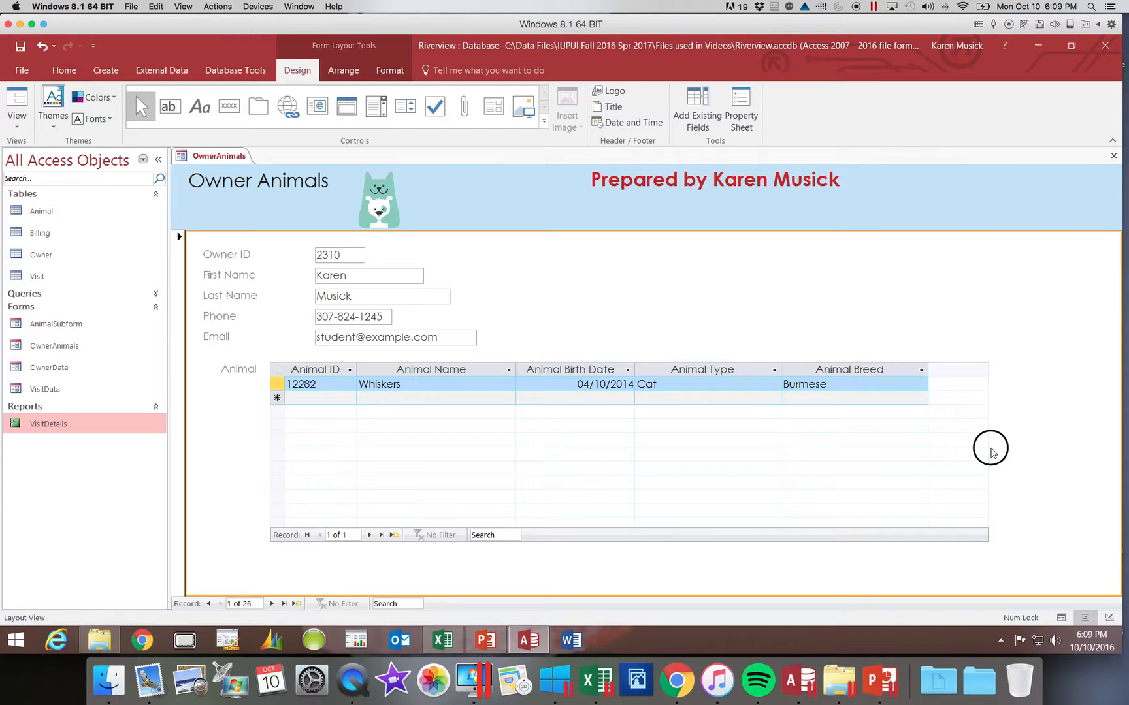
{"action": "left_click", "coordinate": [983, 456]}
{"action": "left_click_drag", "start_coordinate": [988, 450], "coordinate": [926, 451]}
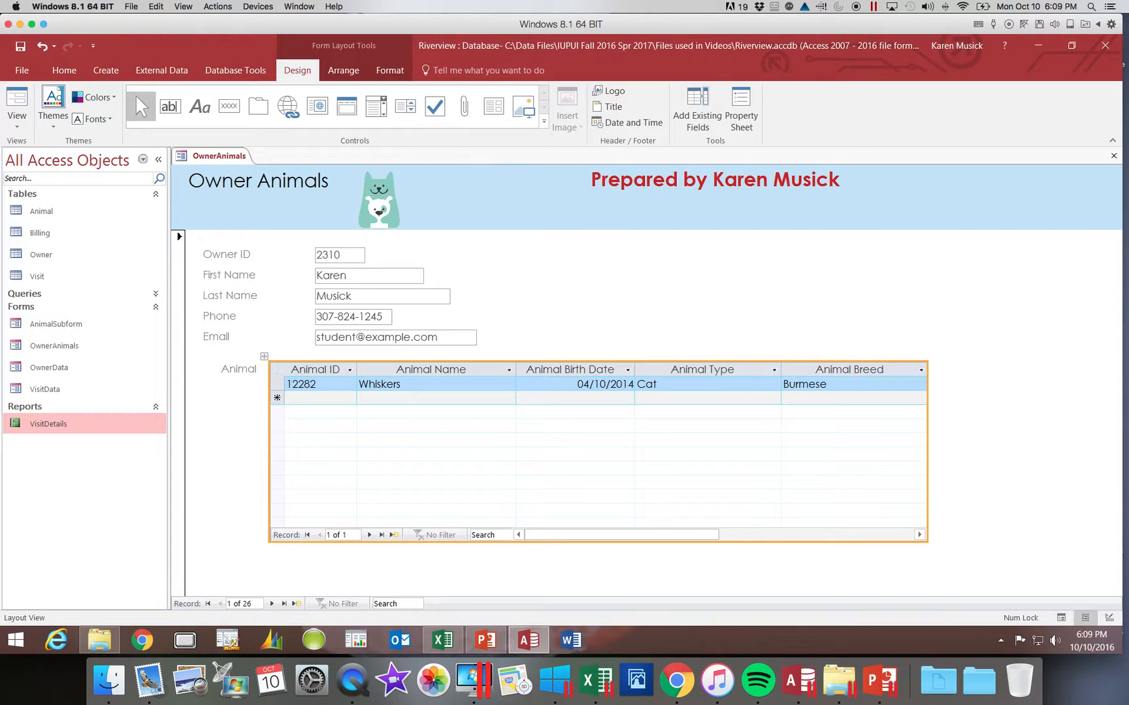
Step: Save the OwnerAnimals form, replacing the earlier changes, and display it in Form View
{"action": "left_click", "coordinate": [19, 46]}
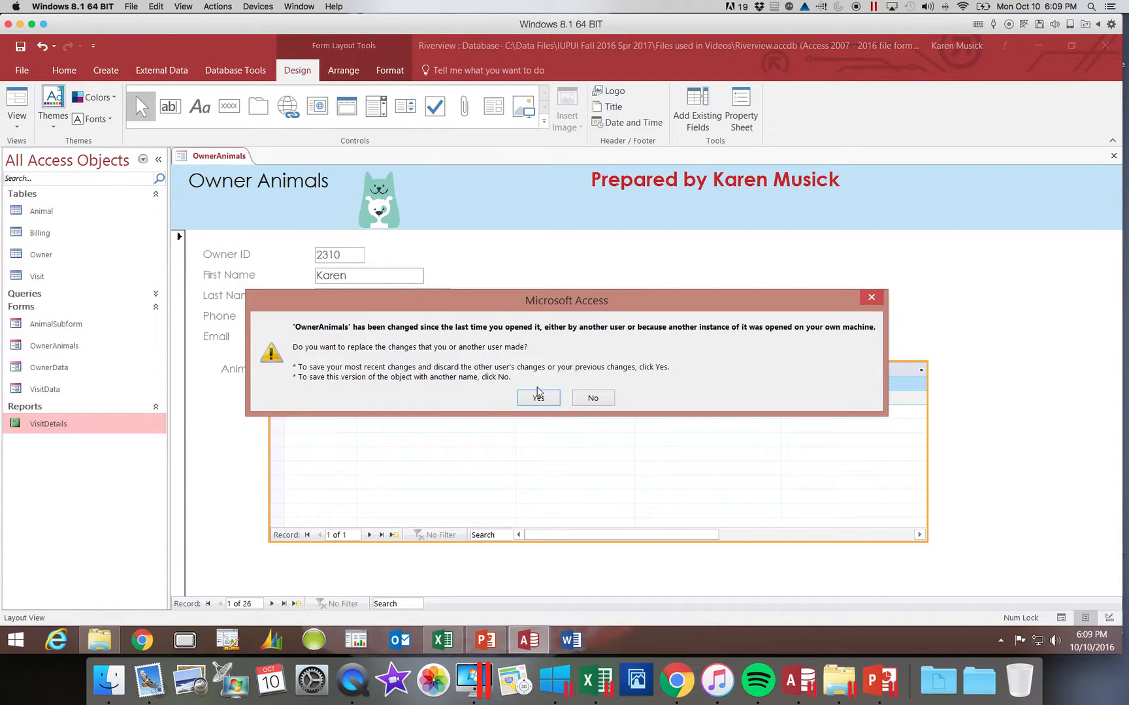
{"action": "left_click", "coordinate": [539, 401]}
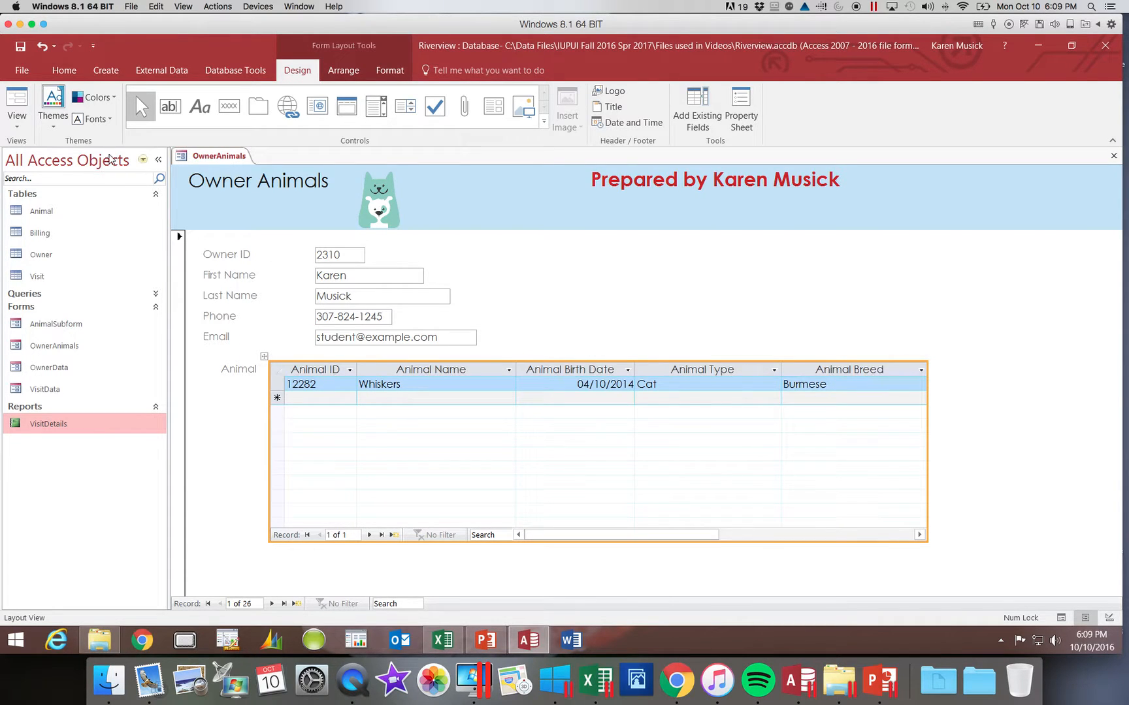
{"action": "left_click", "coordinate": [17, 119]}
{"action": "left_click", "coordinate": [45, 150]}
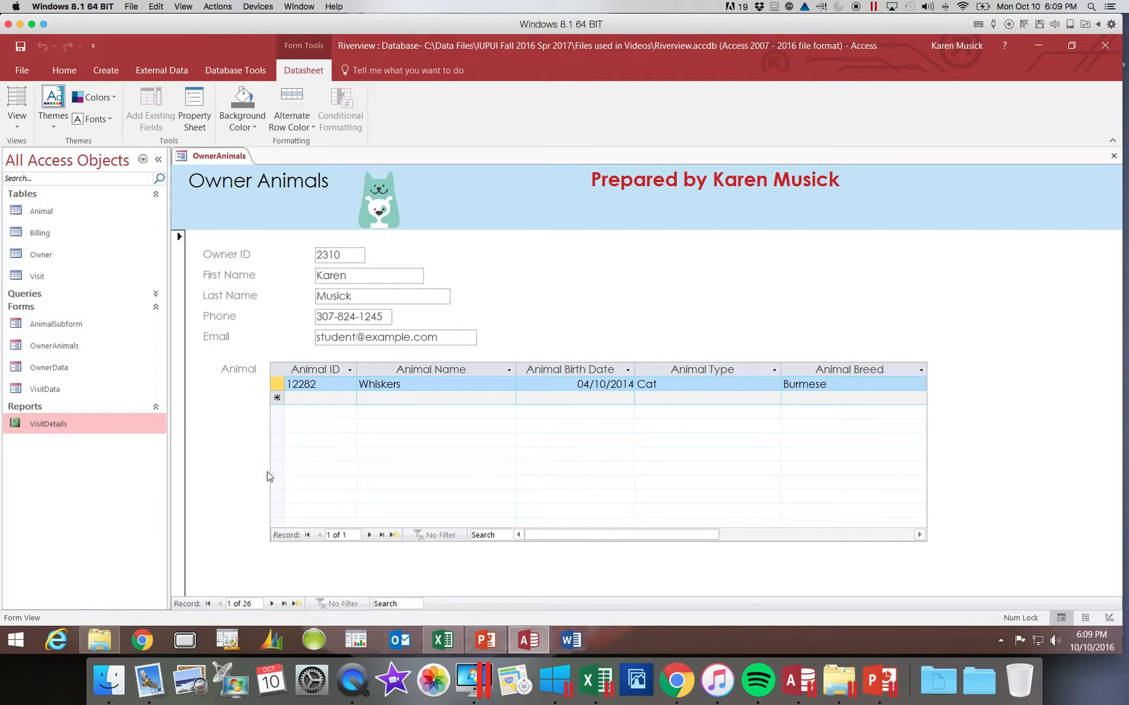
Step: Review the last two owner records and record 18 with their animals, and close the OwnerAnimals form
{"action": "left_click", "coordinate": [286, 604]}
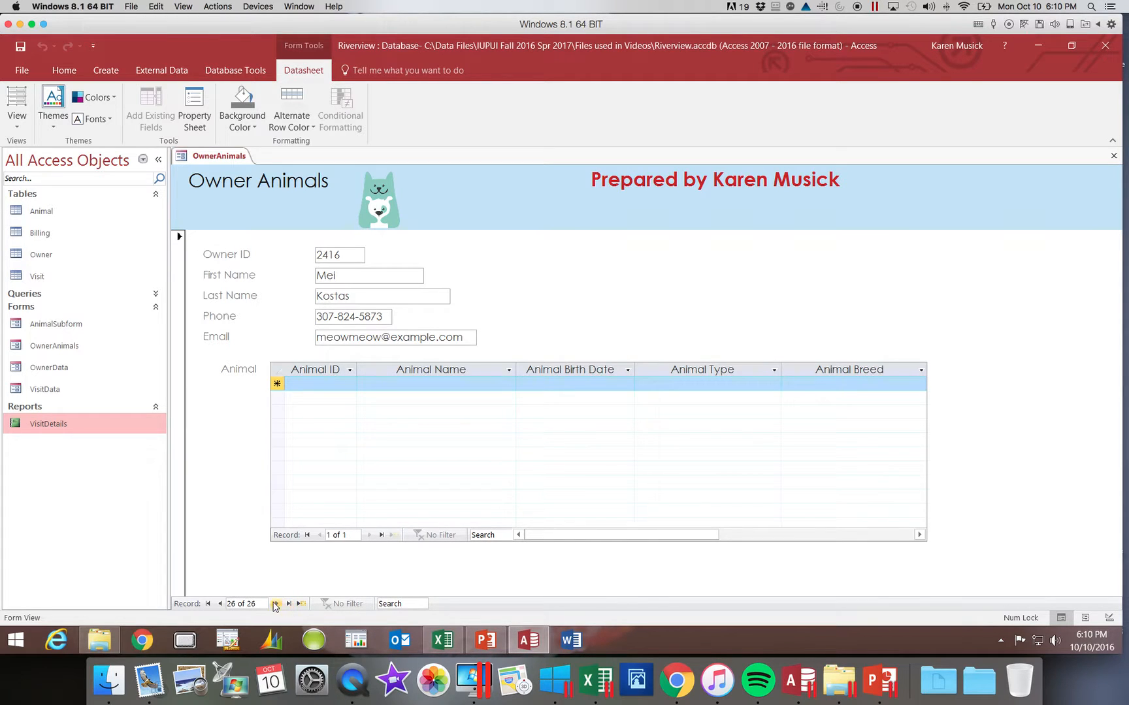
{"action": "left_click", "coordinate": [220, 605]}
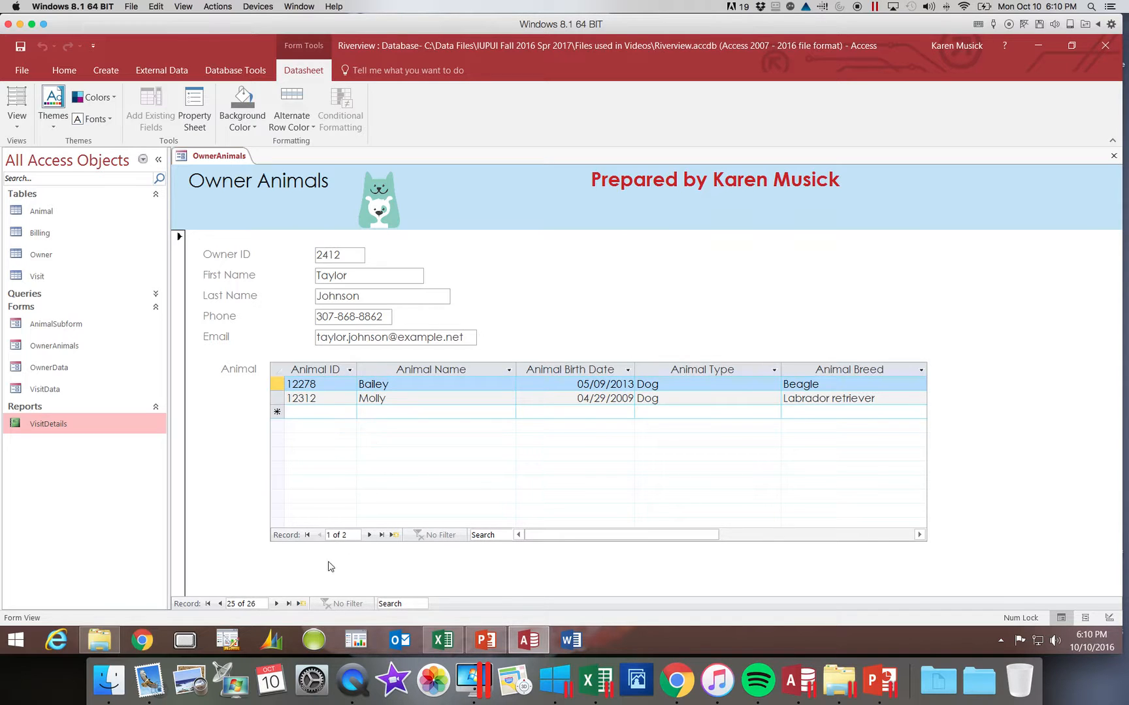
{"action": "left_click", "coordinate": [254, 604]}
{"action": "left_click_drag", "start_coordinate": [252, 604], "coordinate": [209, 606]}
{"action": "type", "text": "18"}
{"action": "key", "text": "Return"}
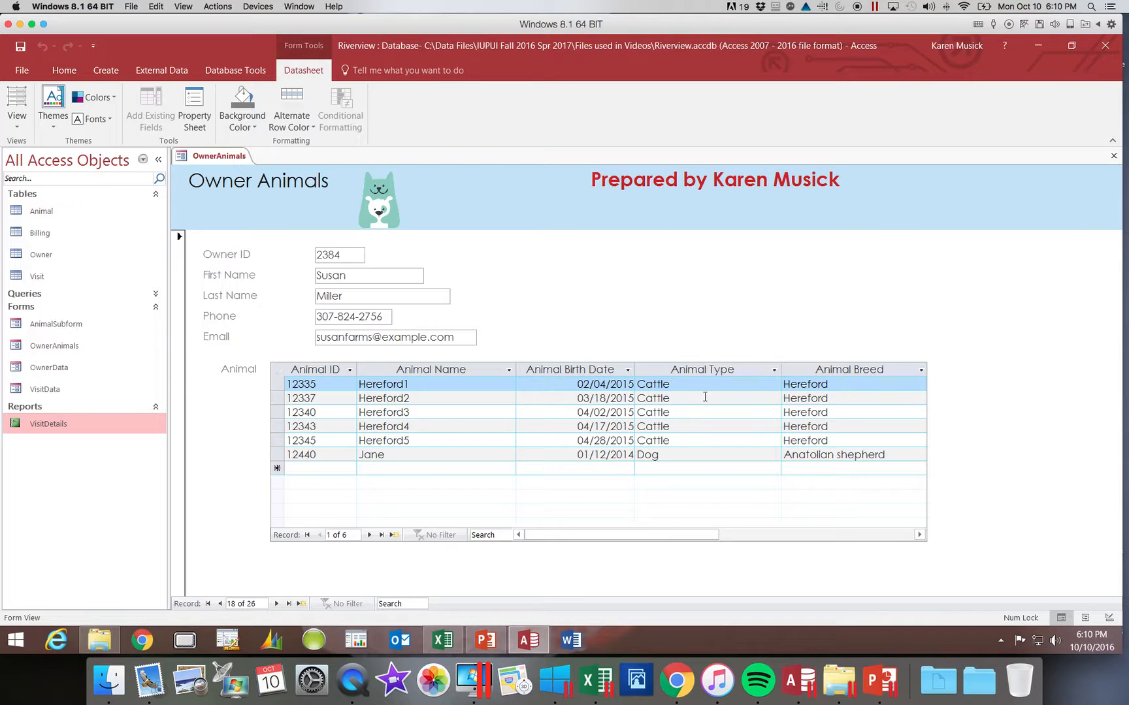
{"action": "left_click", "coordinate": [1113, 156]}
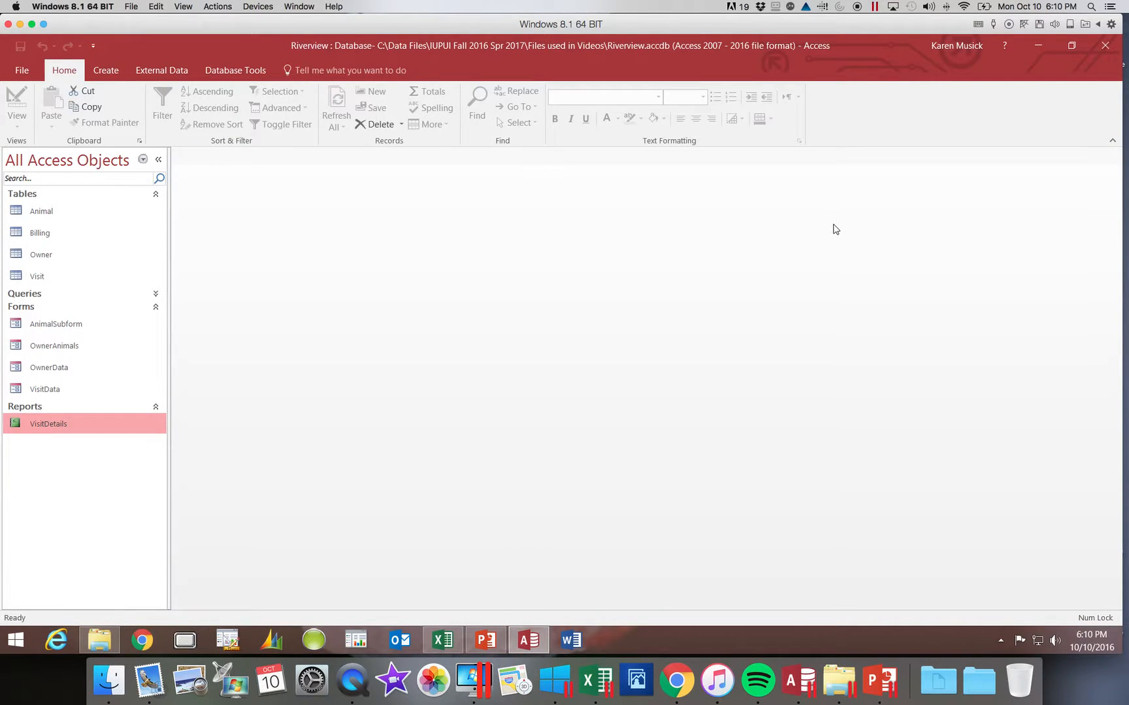